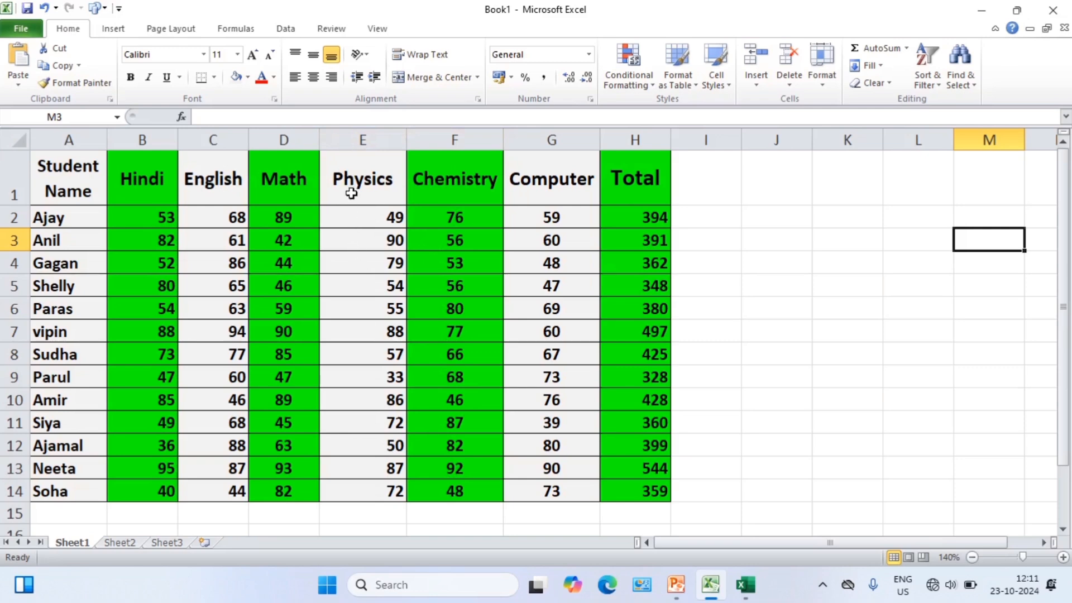
Insert a blank column before the Physics column and another blank column before the Math column.
left_click(363, 136)
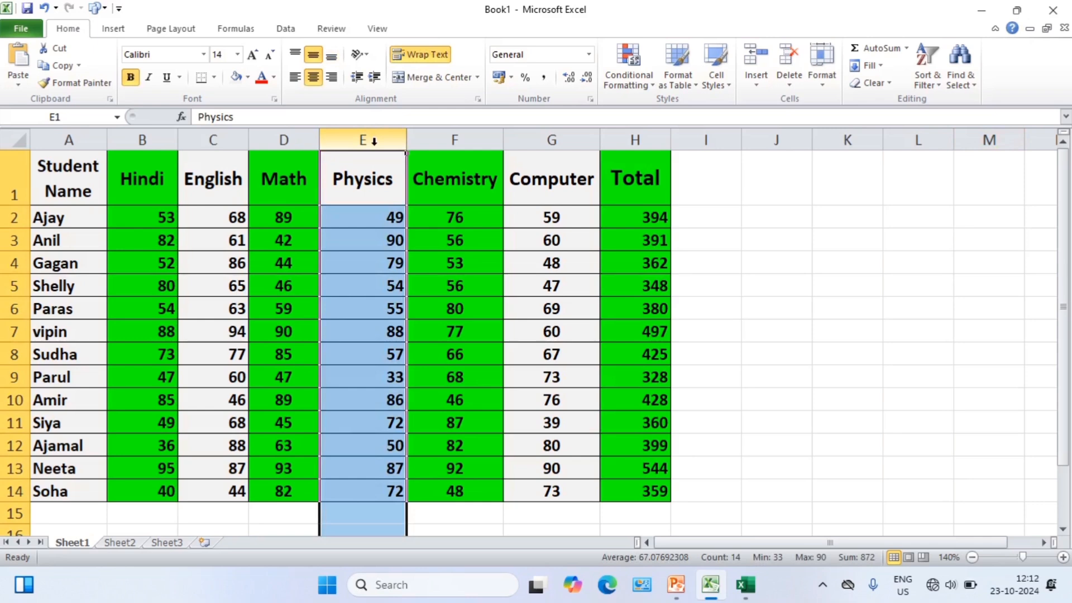
key("ctrl+shift+equal")
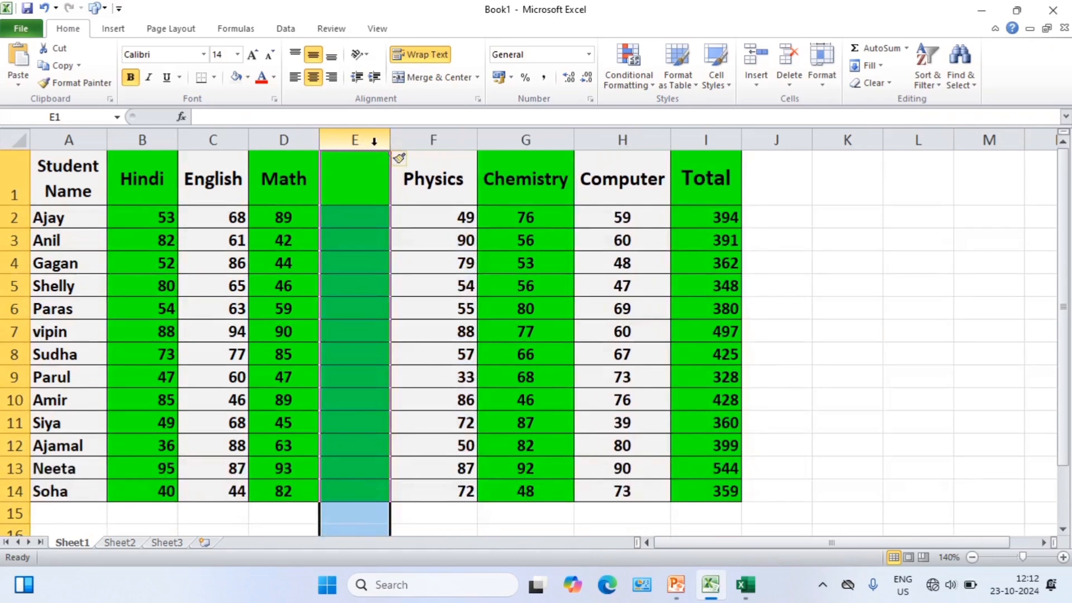
left_click(302, 215)
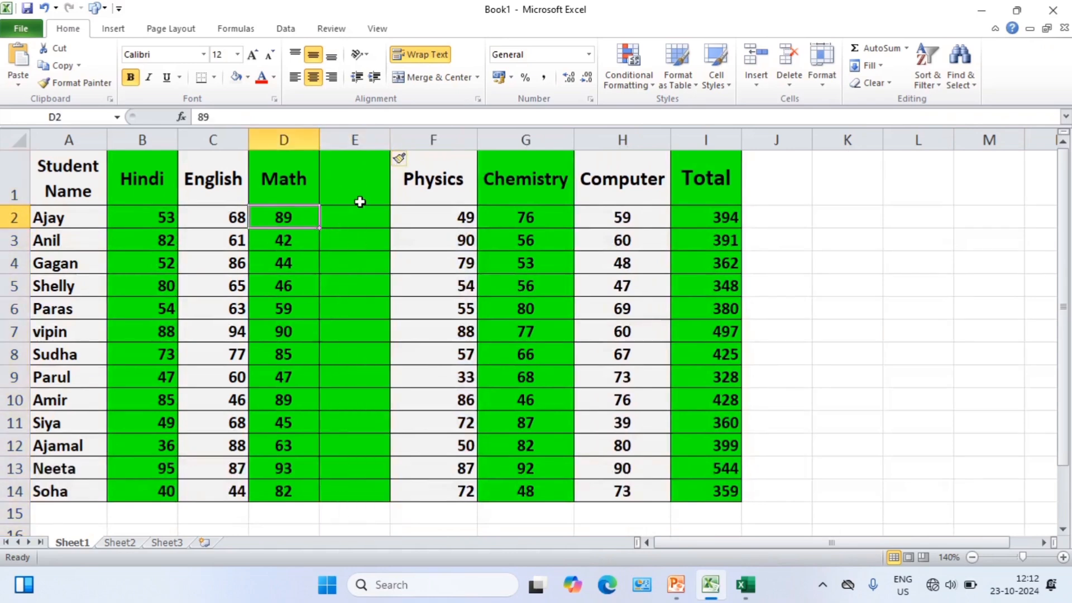
left_click(365, 175)
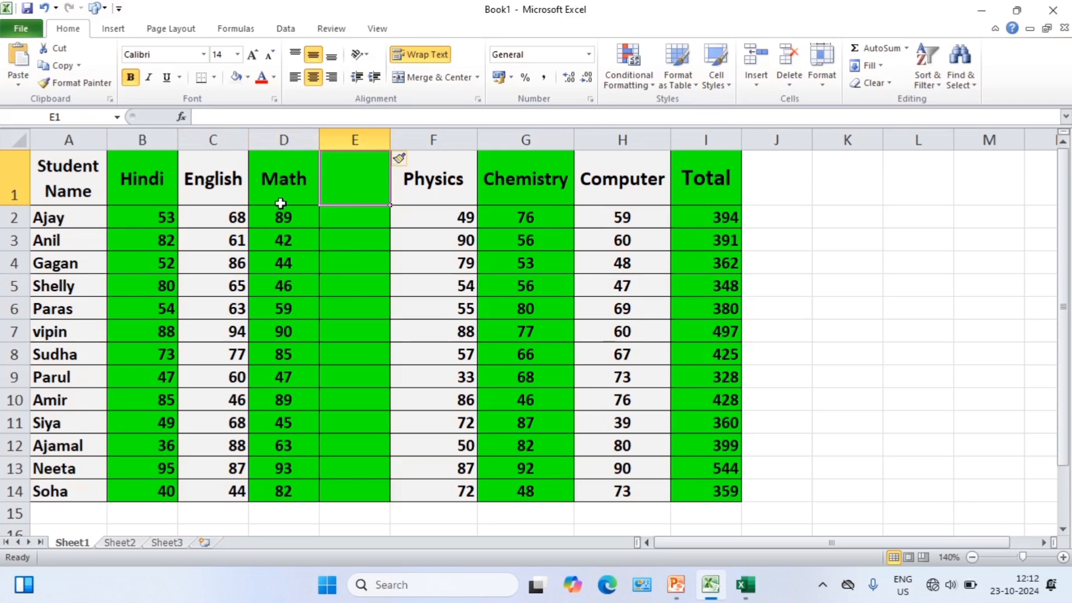
left_click(283, 140)
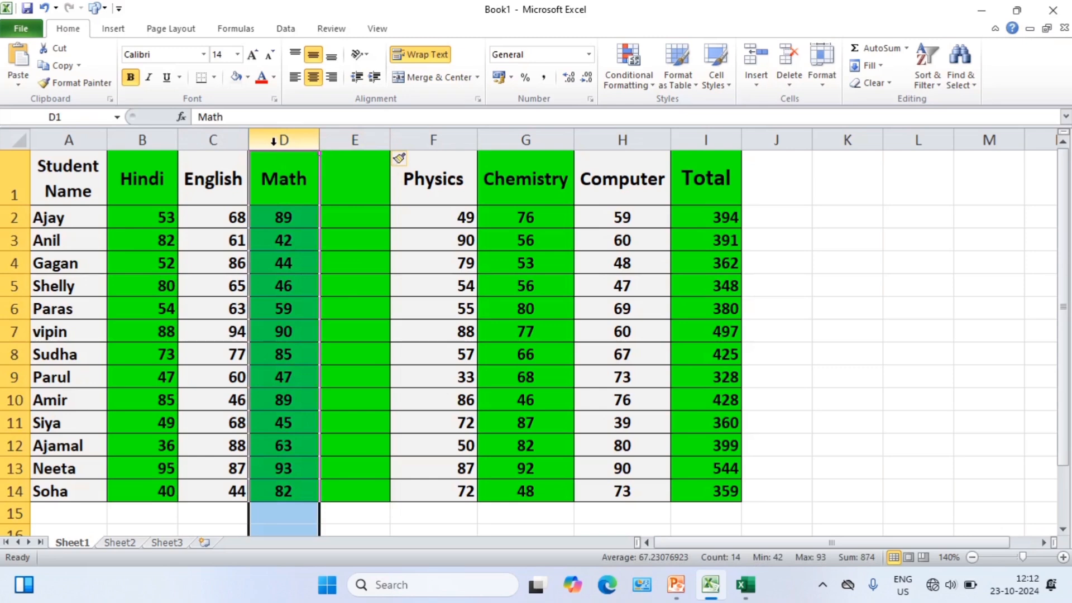
key("ctrl+shift+plus")
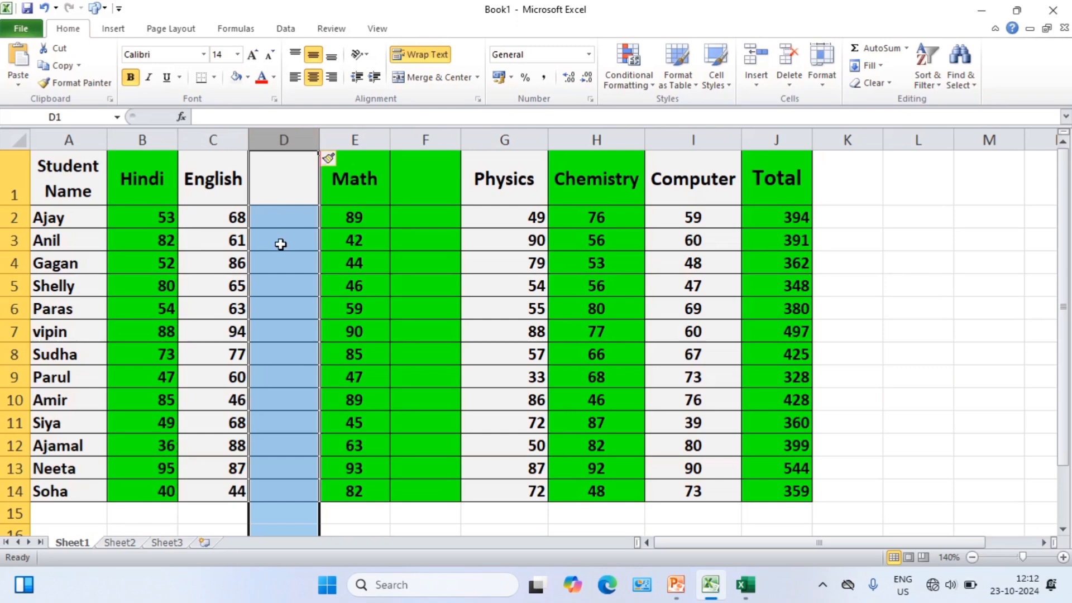
Insert a blank row above row 5 of the marks table and select its first cell.
left_click(13, 286)
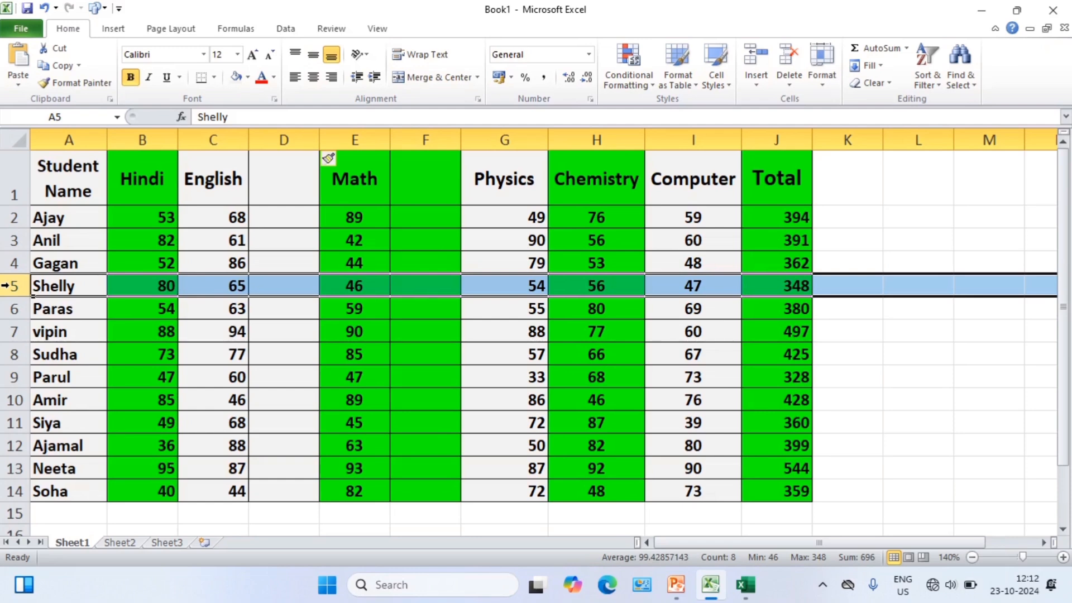
key("ctrl+shift+plus")
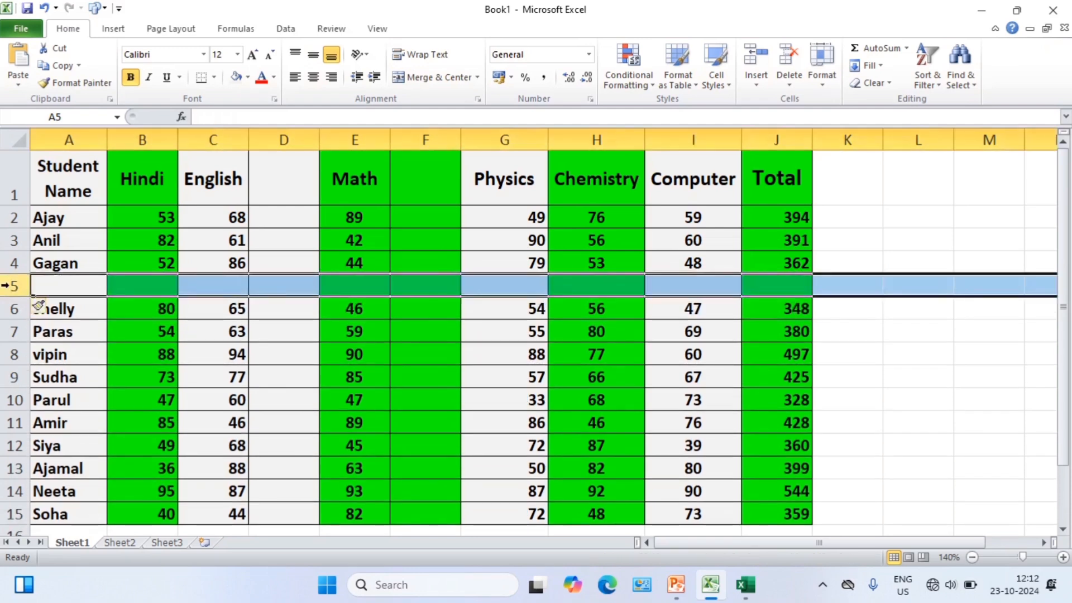
left_click(61, 282)
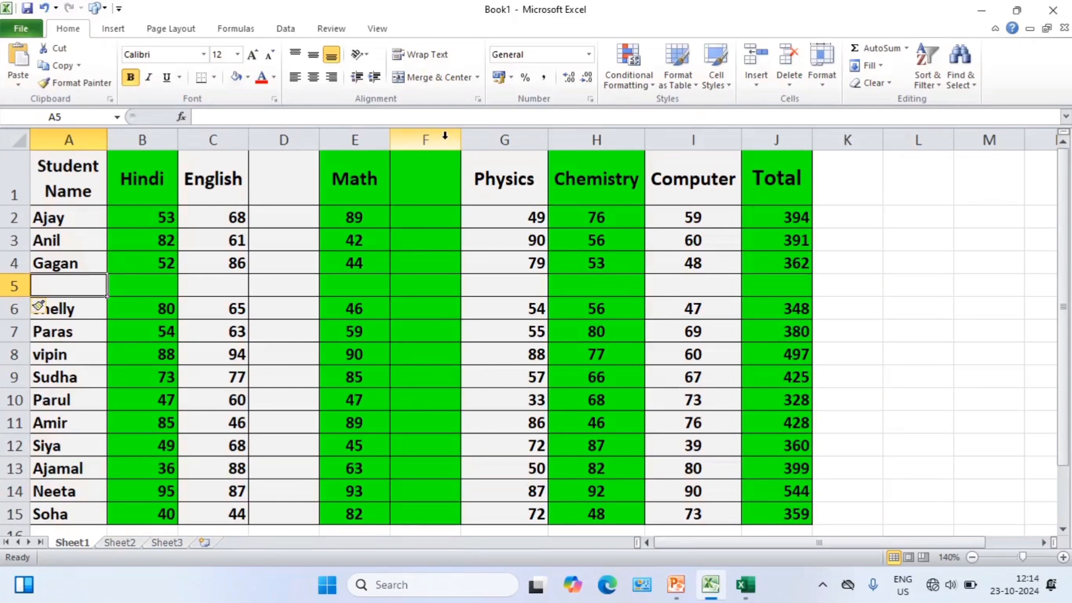
Delete the blank column between Math and Physics and the blank column between English and Math.
left_click(441, 139)
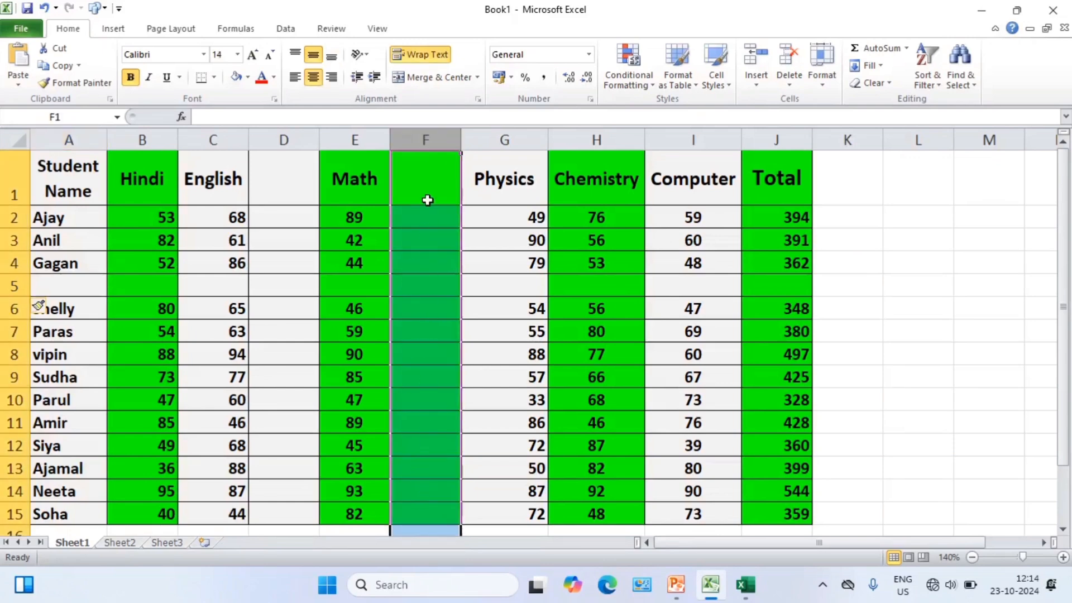
left_click(293, 138)
left_click(428, 140)
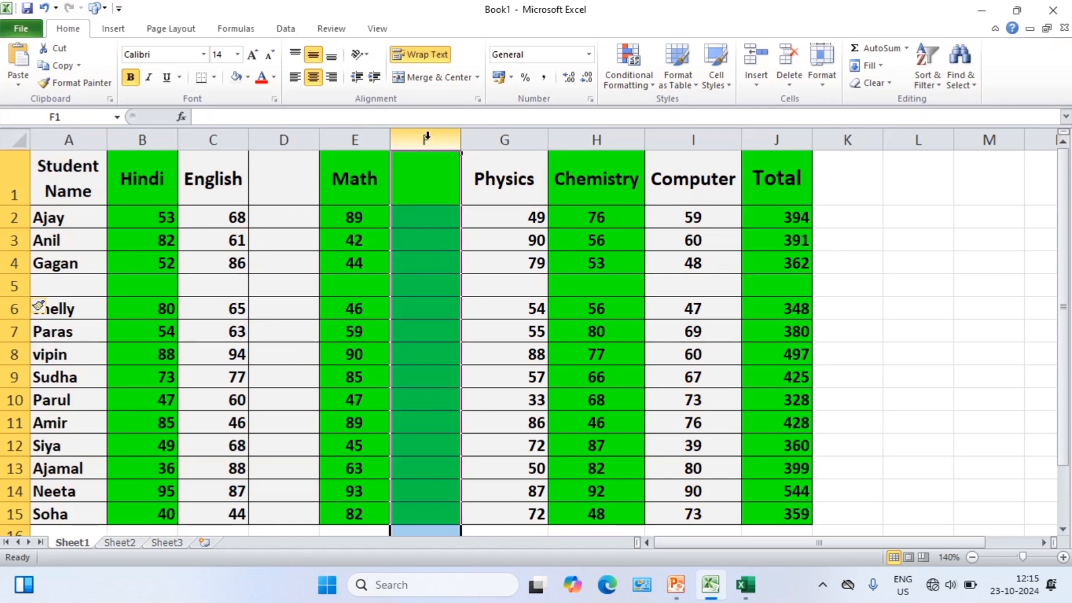
key("ctrl+minus")
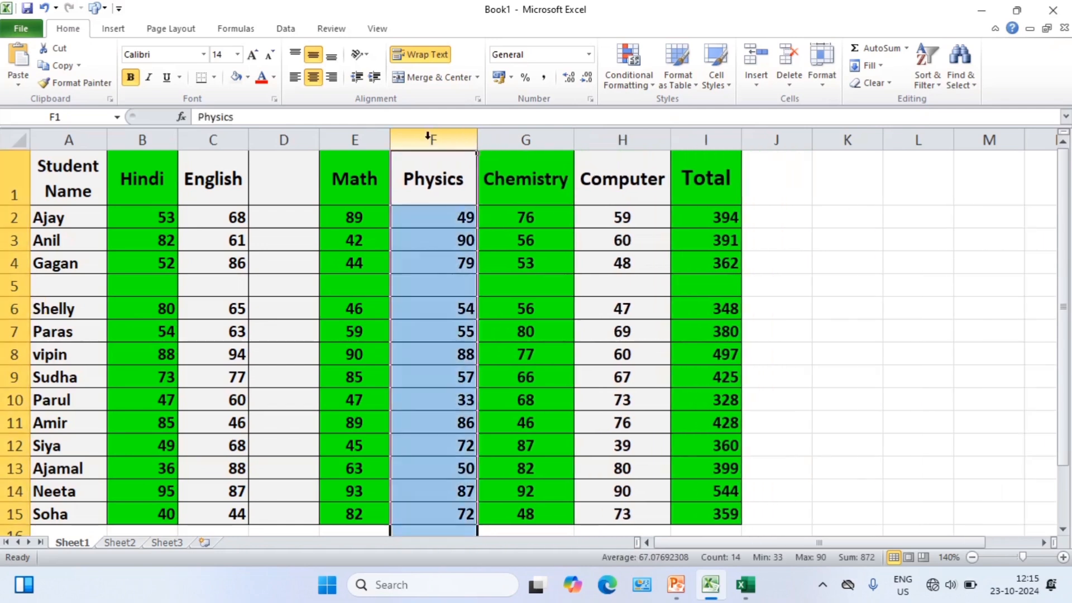
left_click(305, 138)
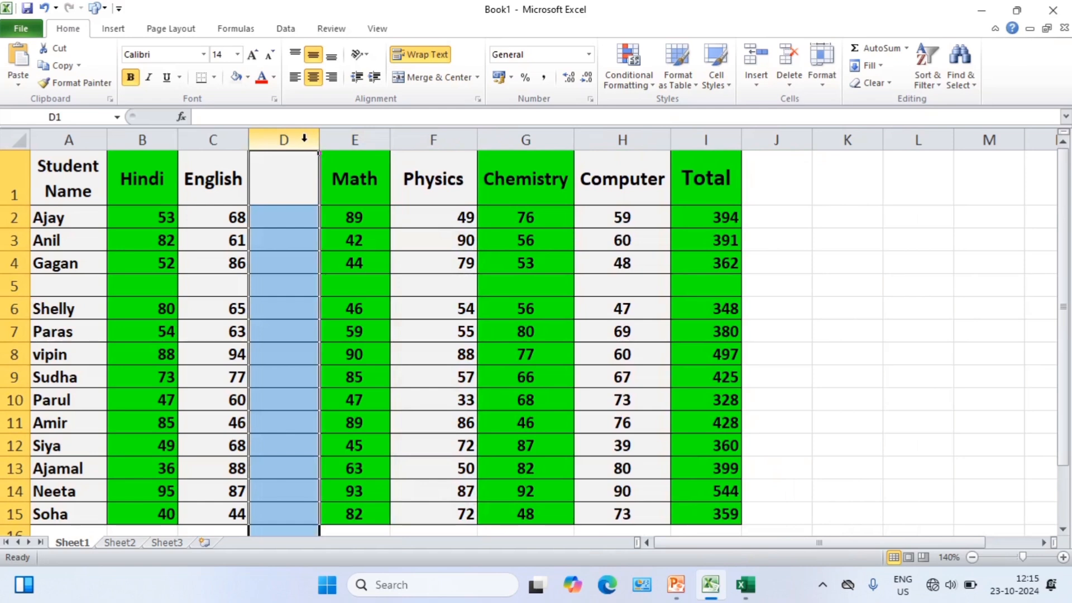
key("ctrl+minus")
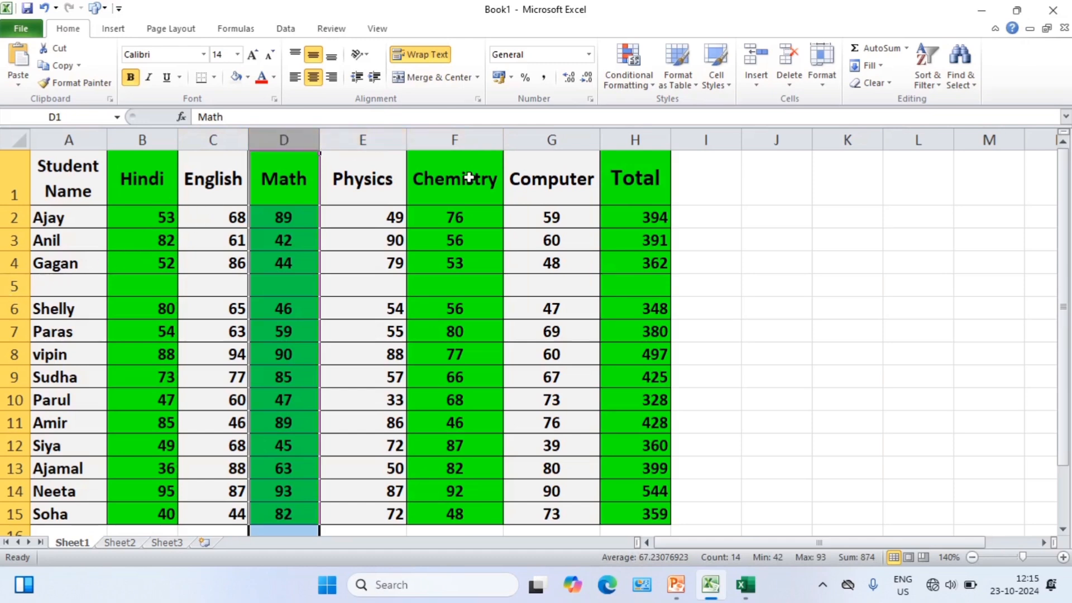
Delete the Computer column and undo the deletion.
left_click(651, 138)
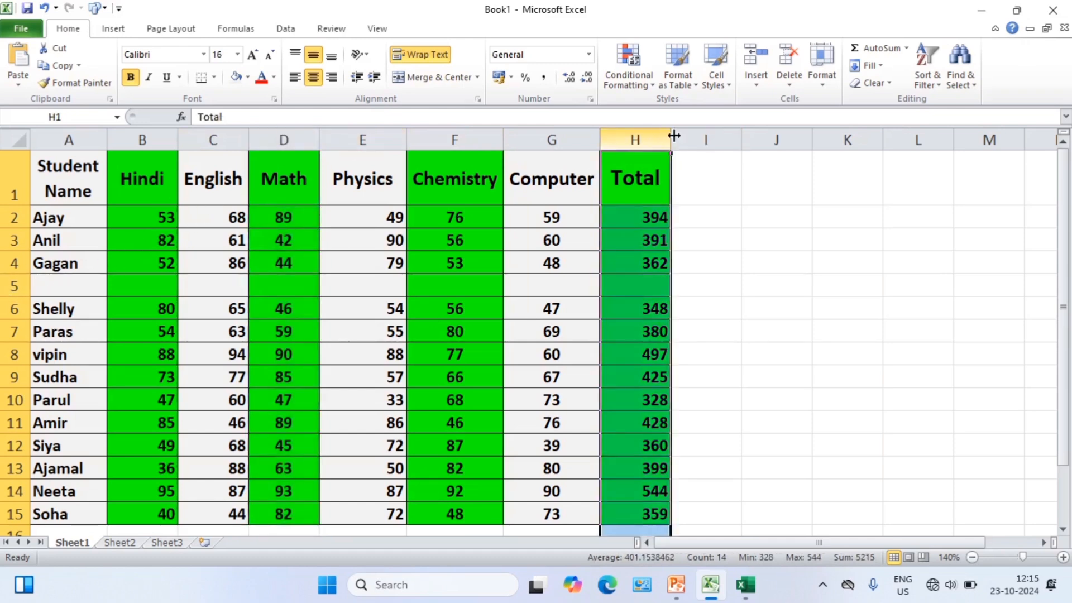
left_click(535, 139)
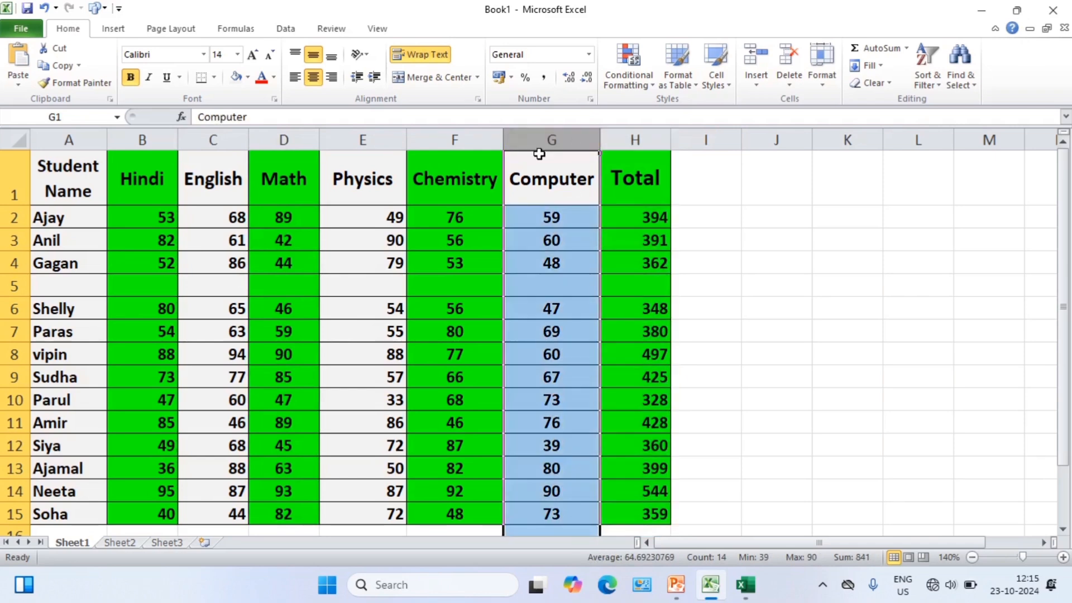
key("ctrl+minus")
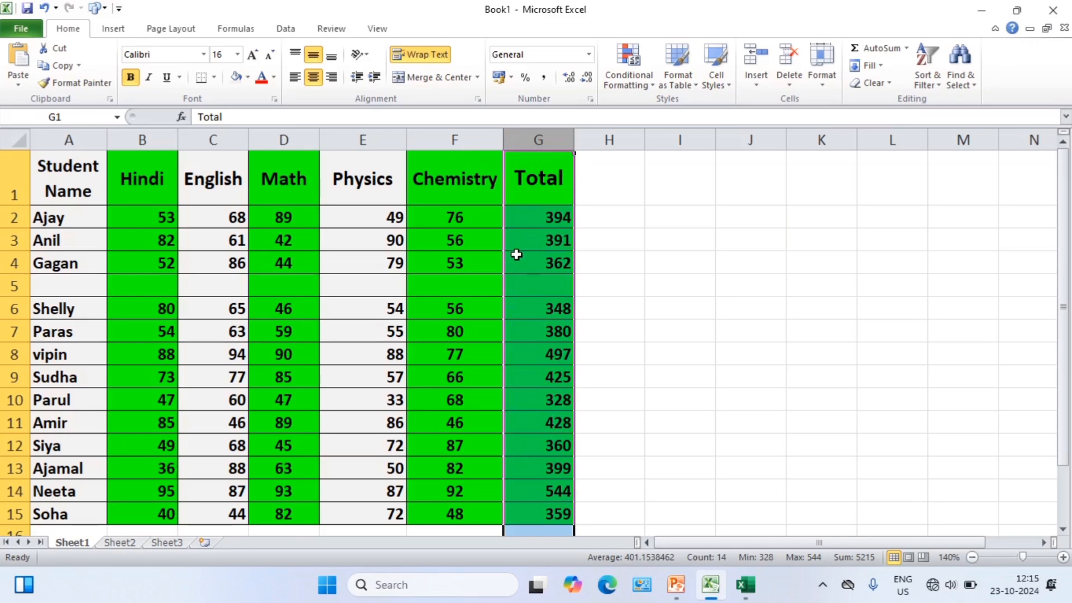
key("ctrl+z")
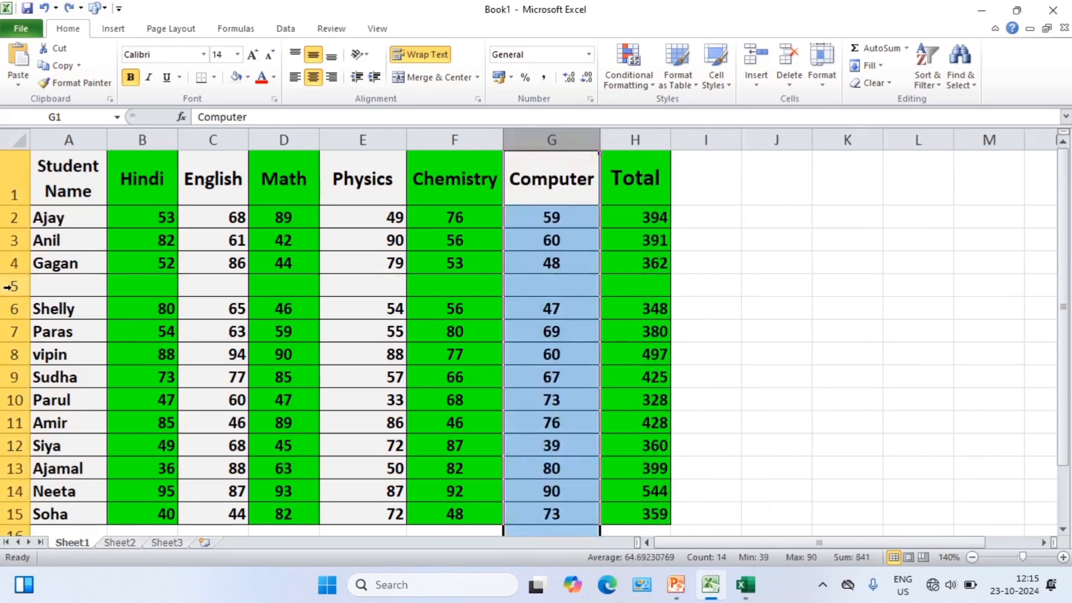
Delete the blank row 5 from the marks table.
left_click(8, 286)
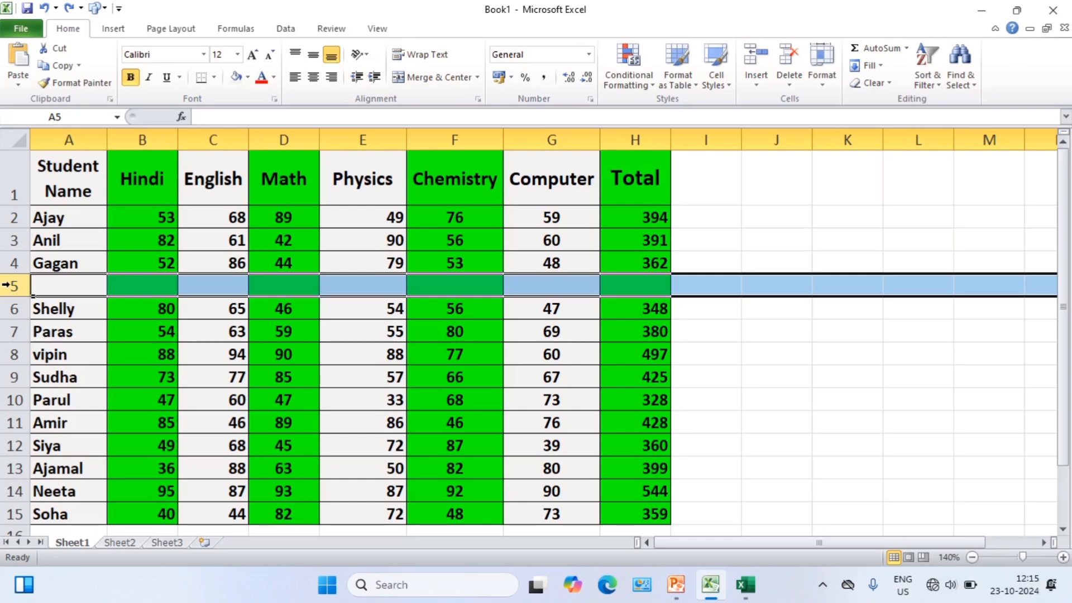
key("ctrl+minus")
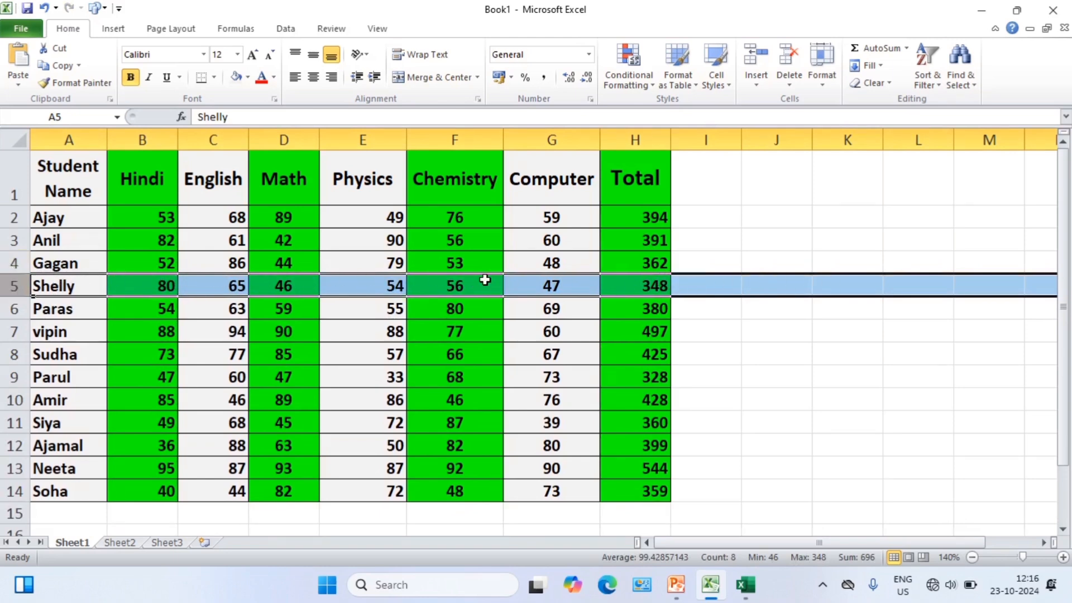
left_click(786, 244)
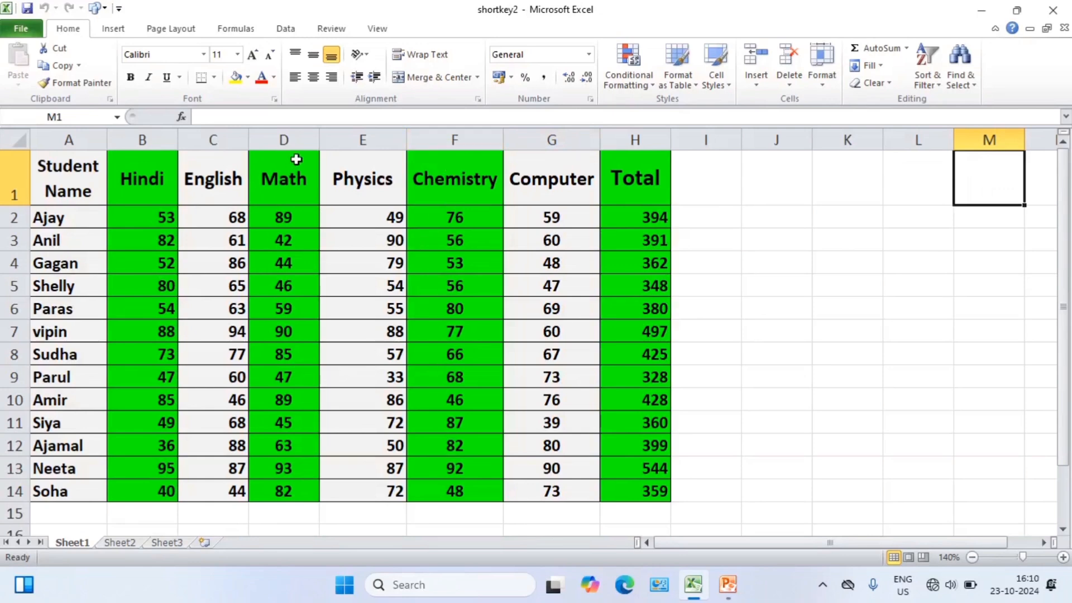
Hide the Chemistry column (column F) in the shortkey2 workbook.
left_click(305, 135)
left_click(357, 136)
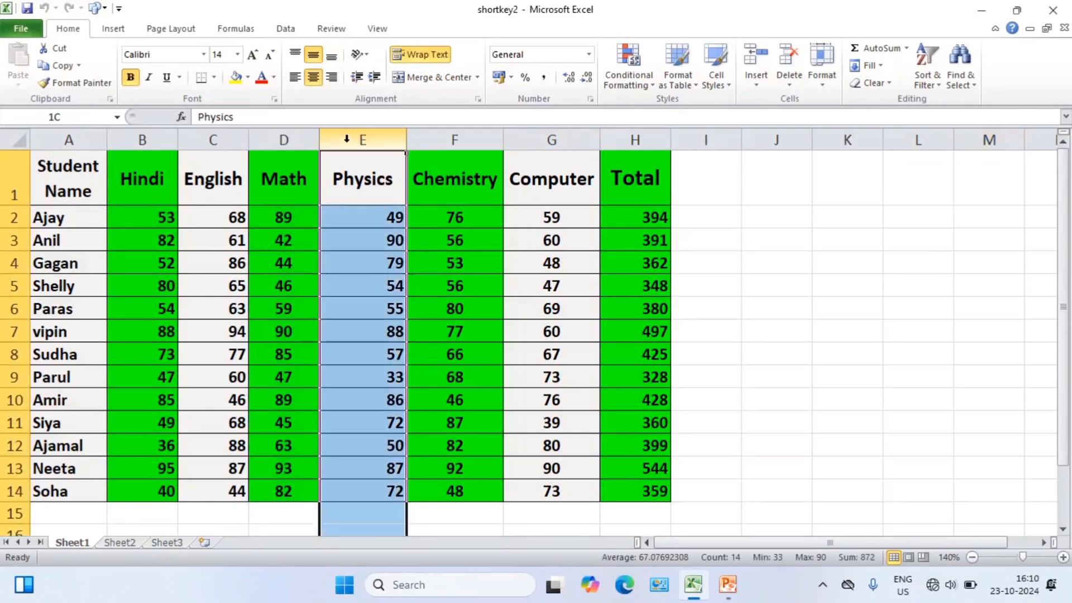
left_click(439, 136)
left_click(540, 137)
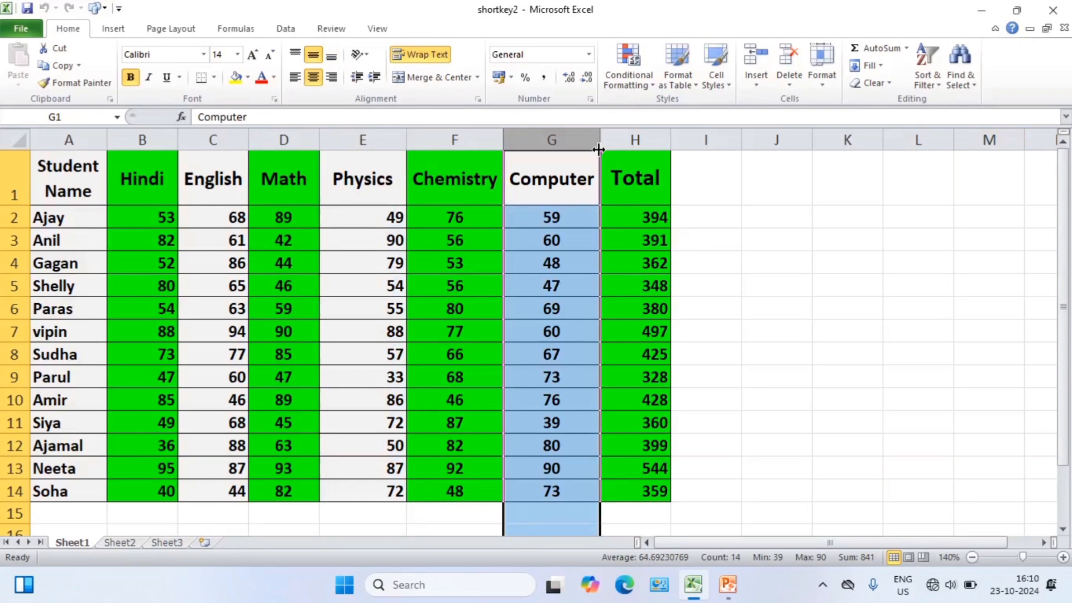
left_click(628, 140)
left_click(472, 134)
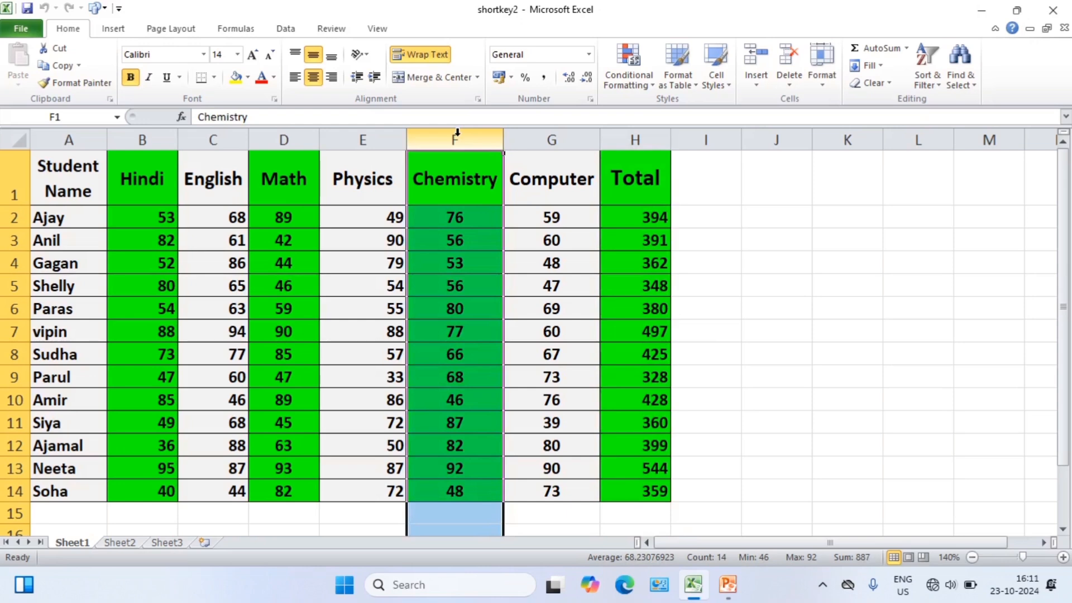
key("ctrl+minus")
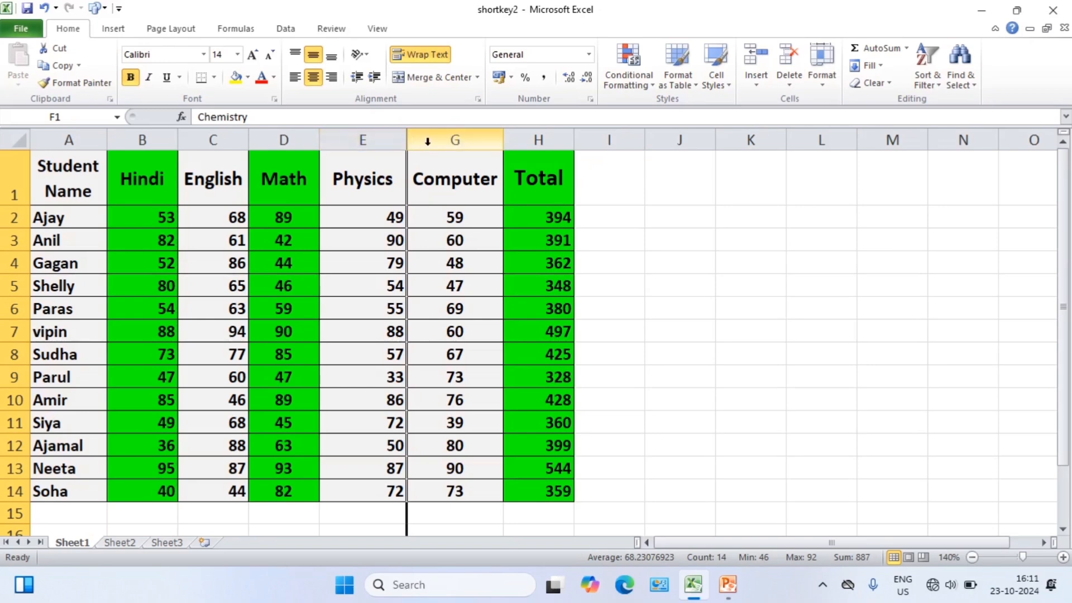
Hide columns G through K, including Computer and Total.
left_click(456, 140)
left_click_drag(486, 137, 726, 137)
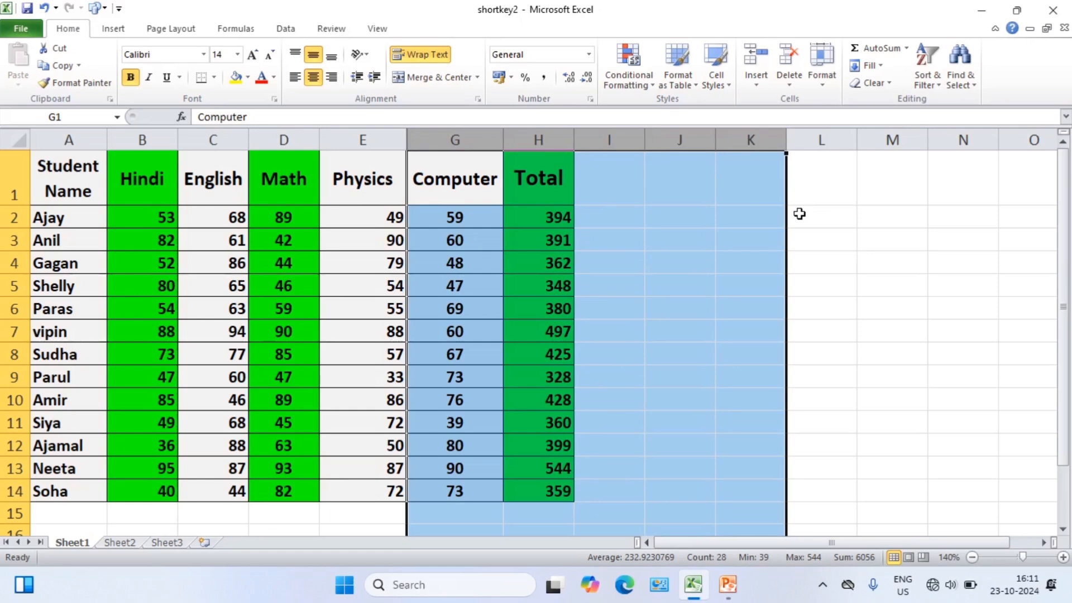
key("ctrl+0")
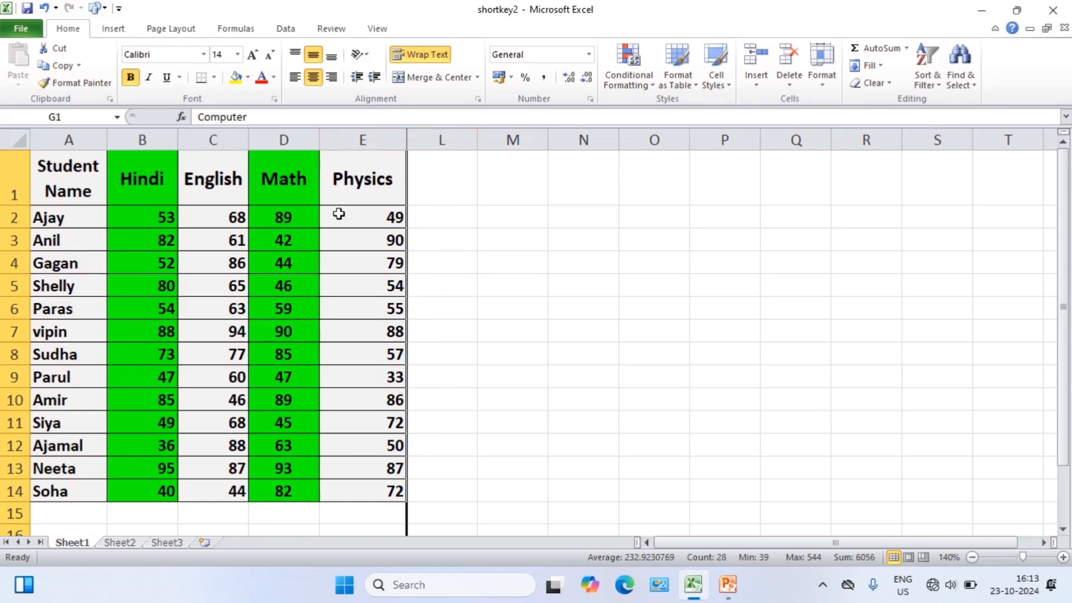
Unhide all the hidden columns between Physics (column E) and column L.
left_click(365, 140)
left_click_drag(365, 140, 442, 139)
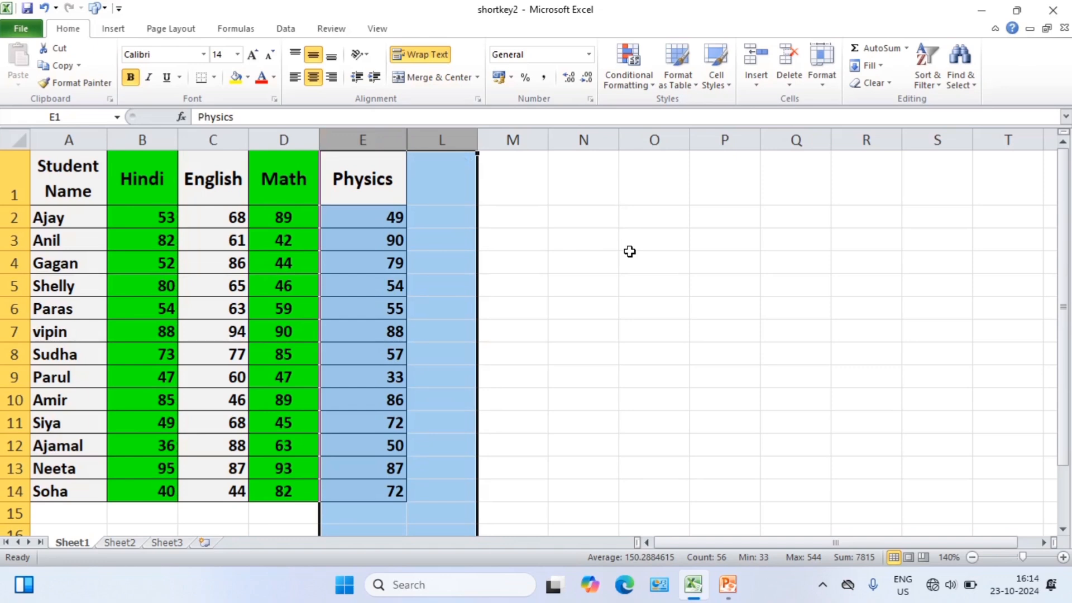
key("ctrl+shift+0")
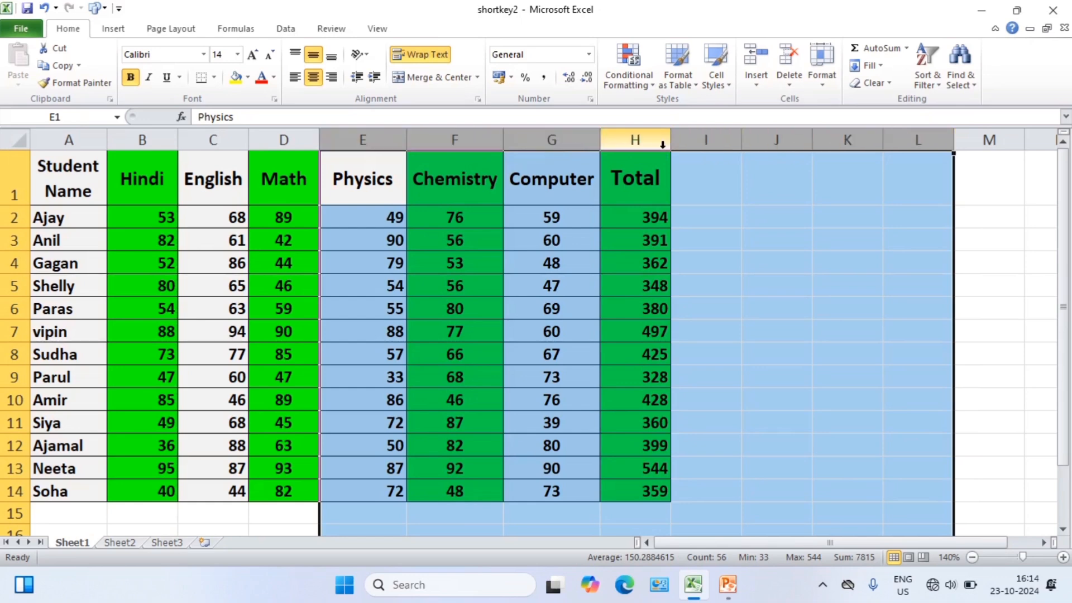
left_click(768, 179)
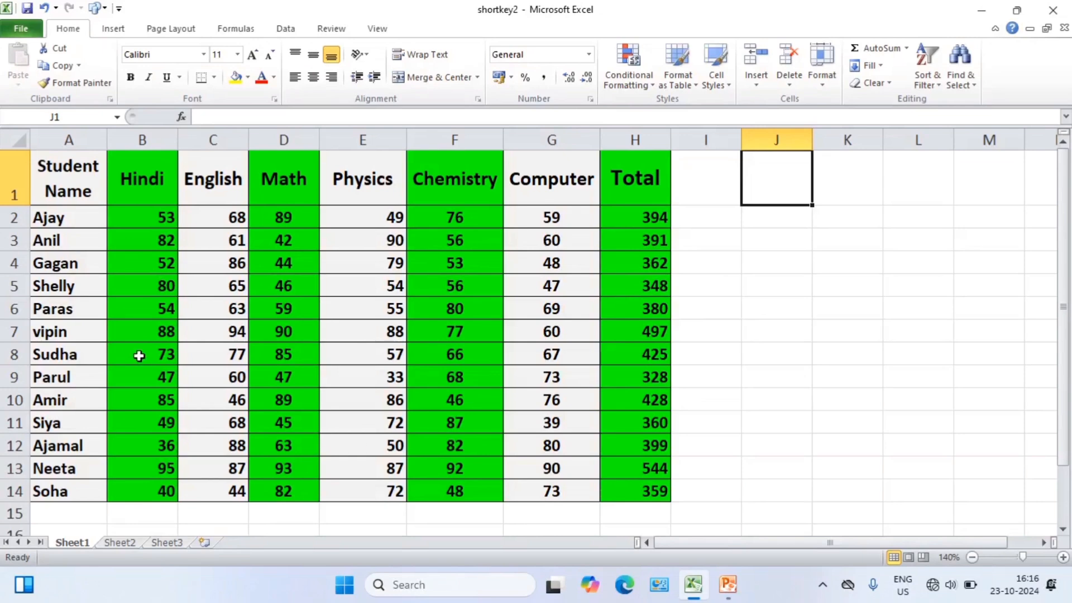
Hide row 5 of the marks table.
left_click(13, 263)
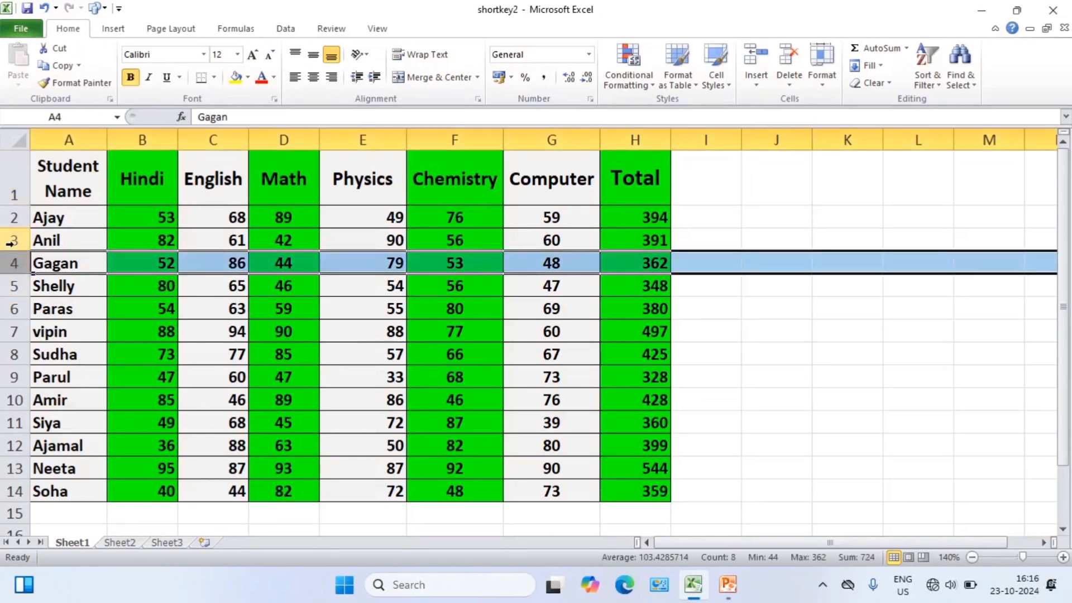
left_click(12, 241)
left_click(14, 216)
left_click(15, 195)
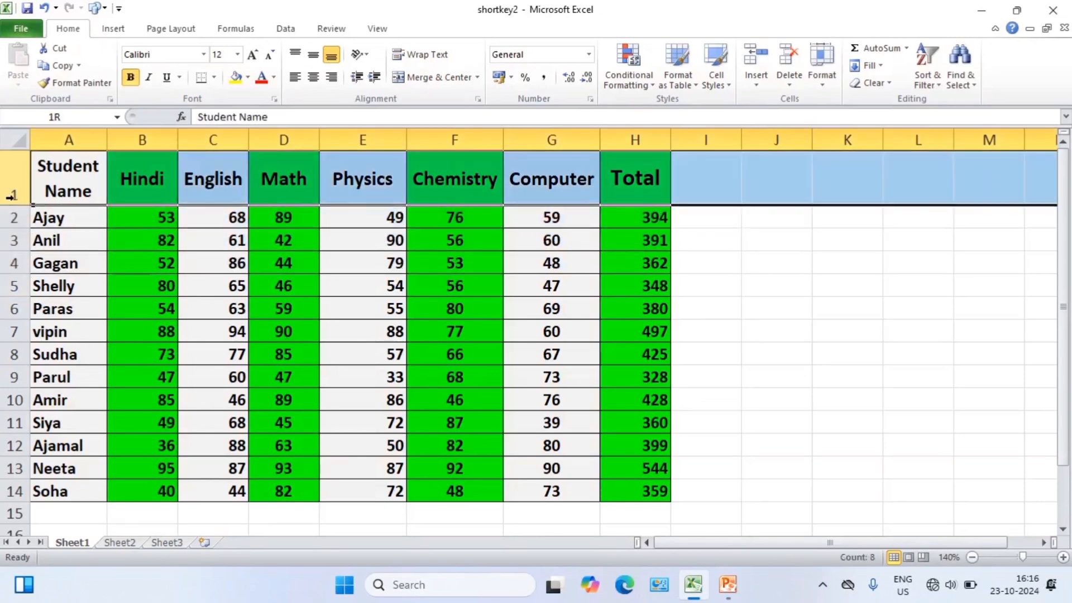
left_click(12, 309)
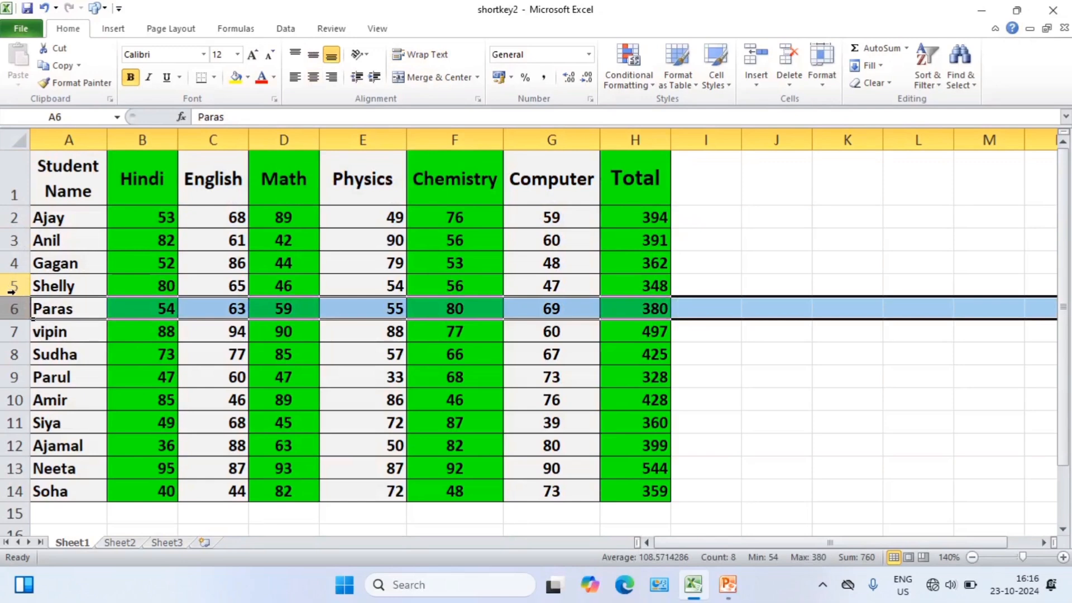
left_click(12, 290)
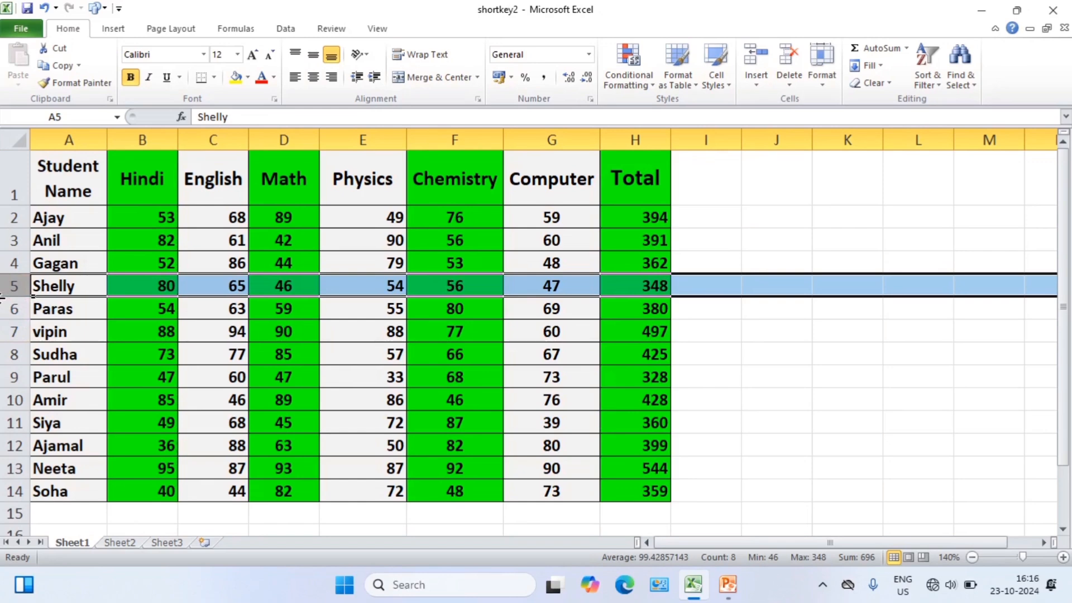
key("ctrl+9")
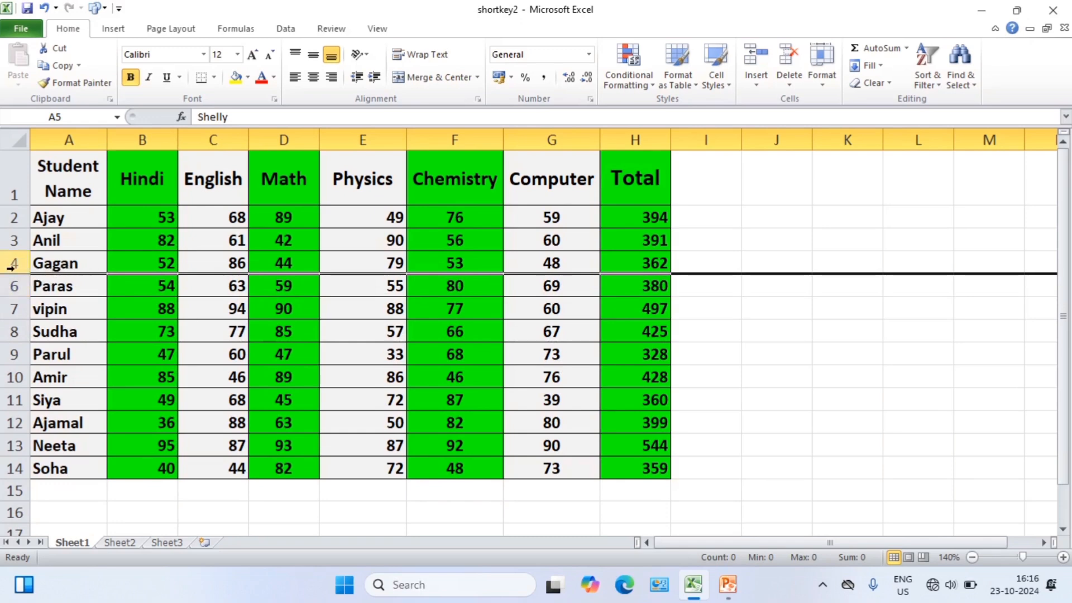
Hide rows 8 through 14 of the marks table.
left_click(5, 334)
left_click_drag(6, 340, 7, 463)
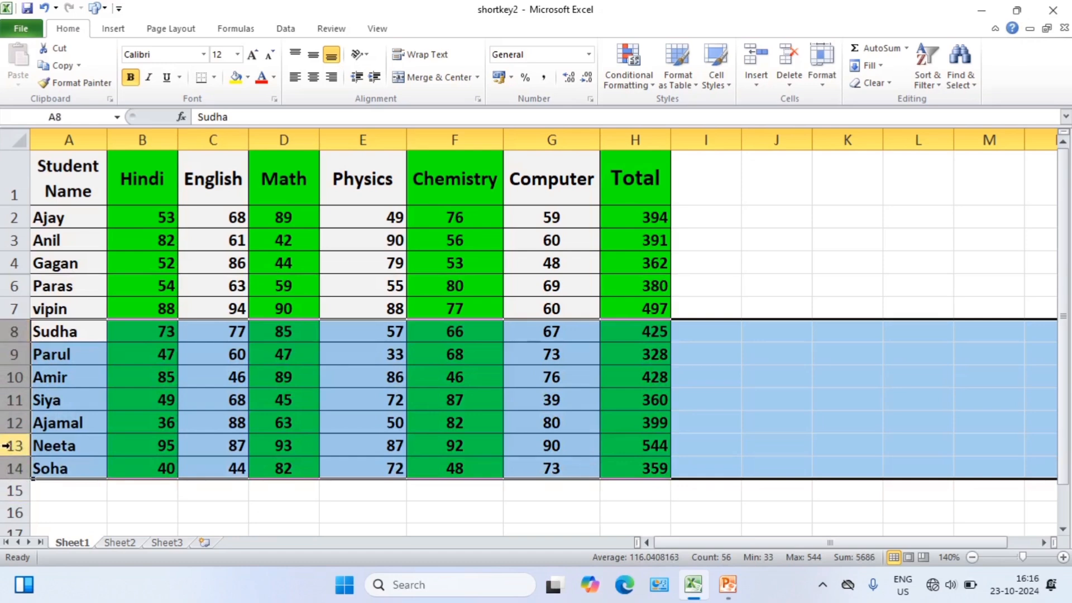
key("ctrl+9")
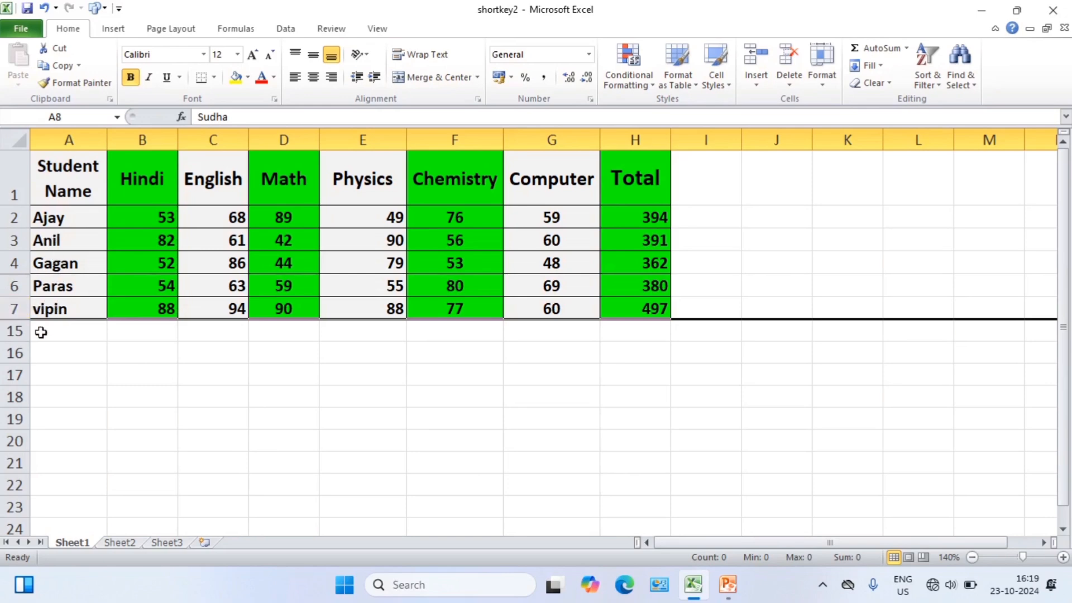
Unhide the hidden rows between row 7 and row 15.
left_click(11, 307)
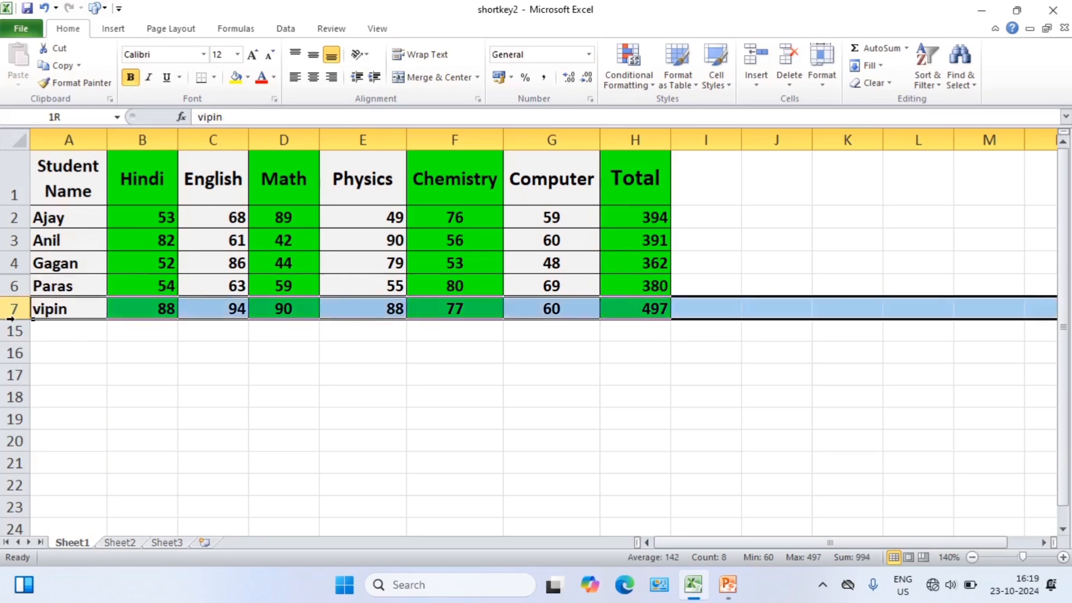
left_click_drag(10, 318, 12, 331)
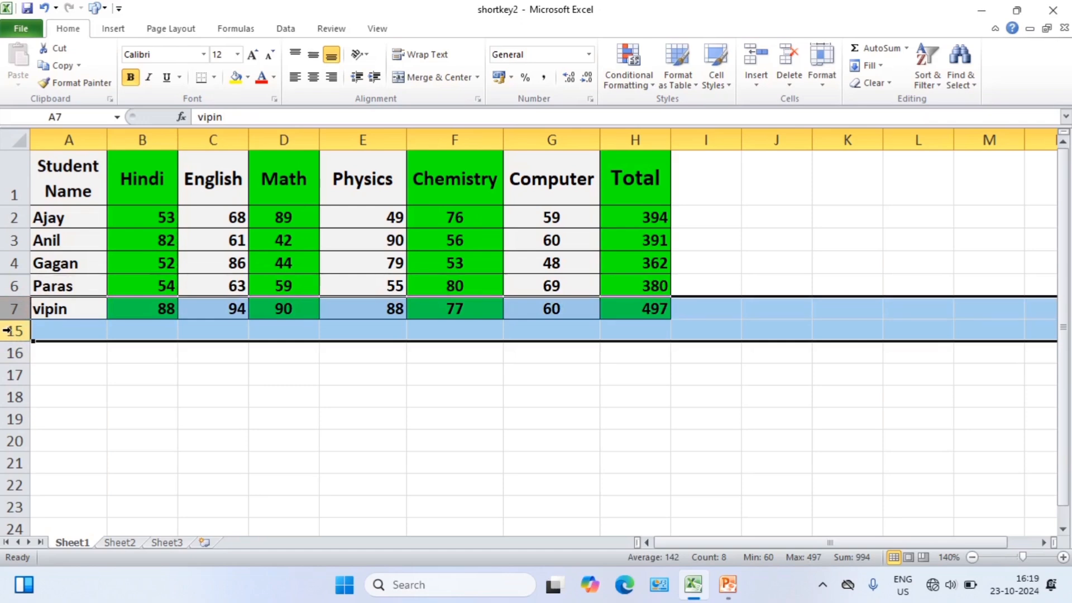
key("ctrl+shift+9")
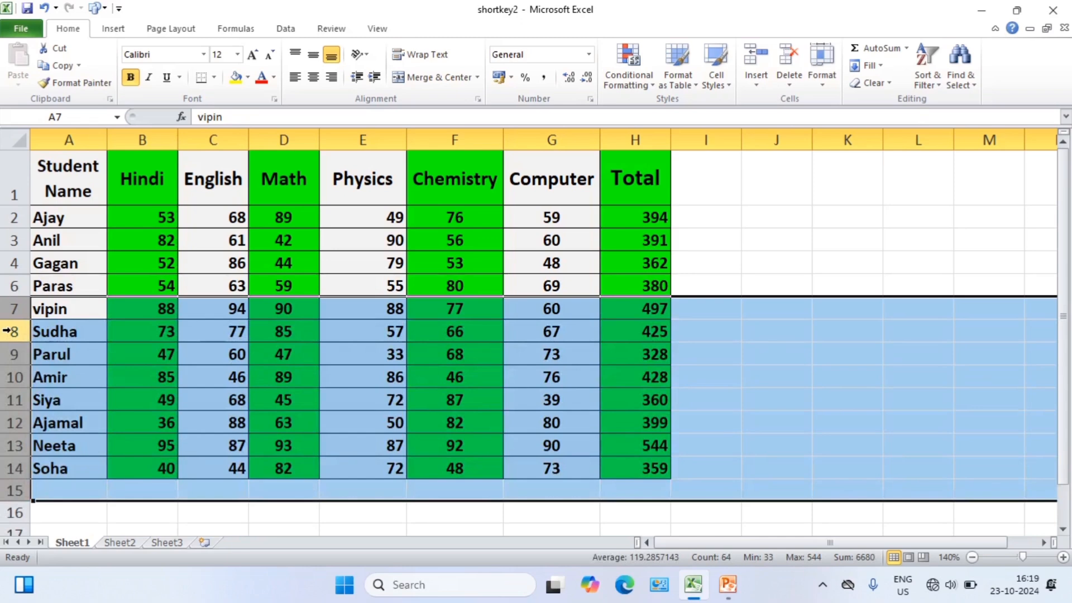
left_click(12, 308)
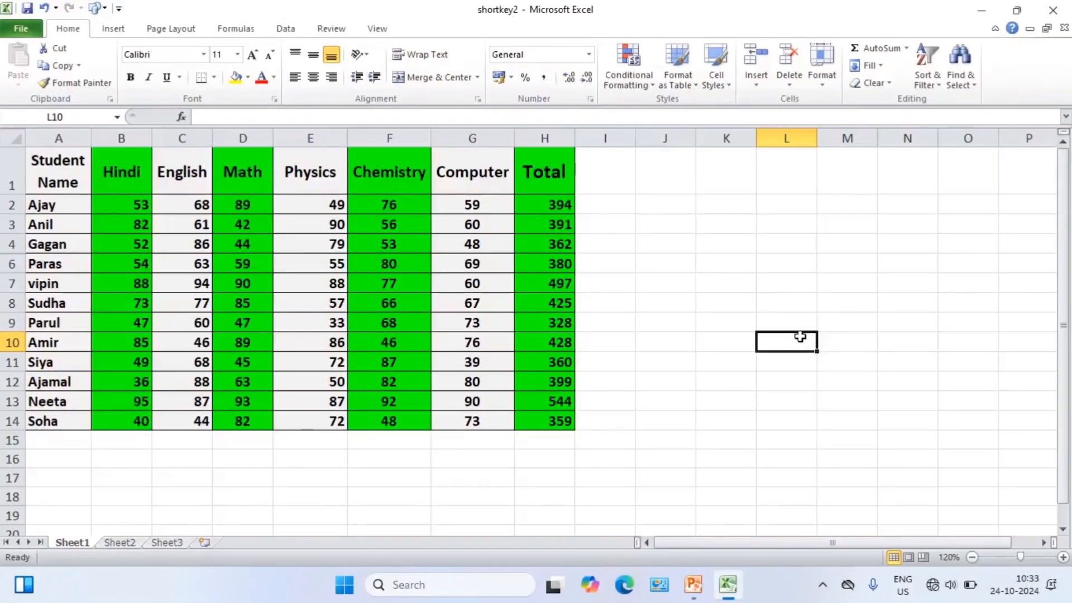
Select the entire column M, starting from cell M6.
left_click(804, 262)
left_click(855, 262)
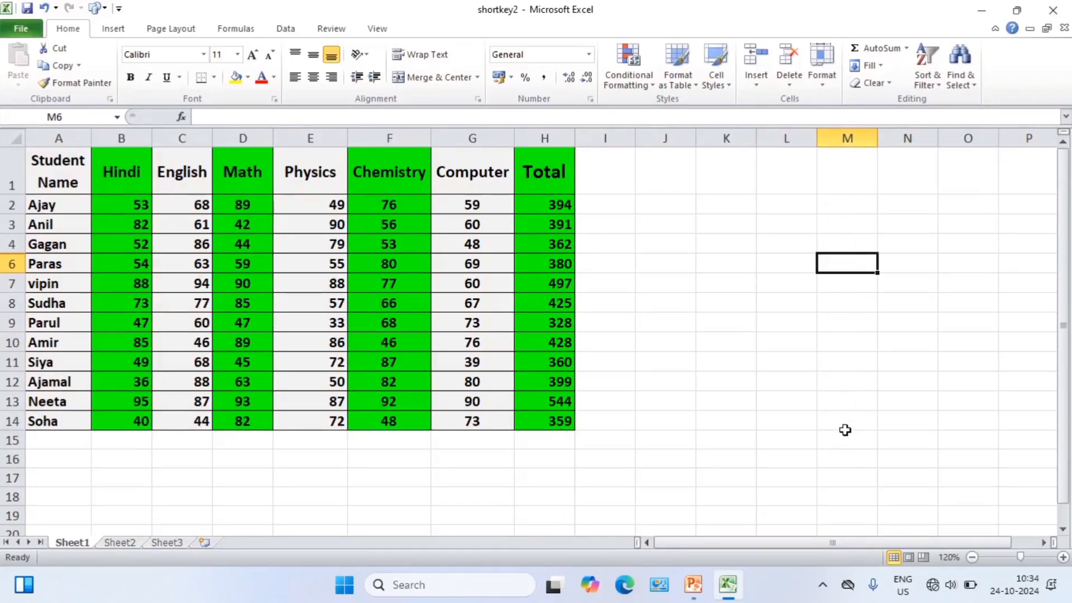
key("ctrl+space")
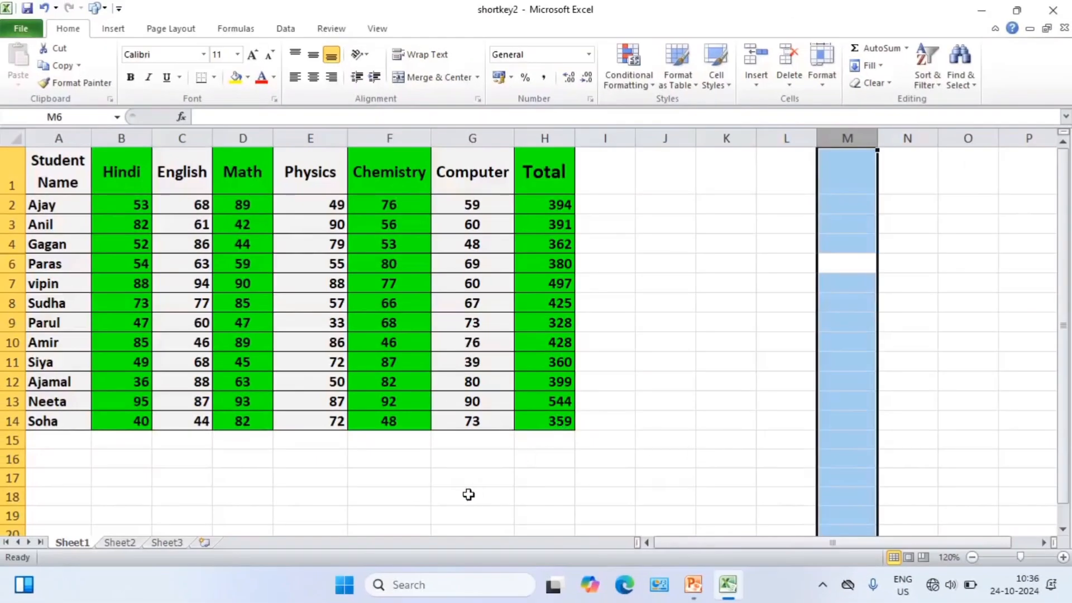
Select the entire row 18 below the marks table, starting from cell D18.
left_click(391, 495)
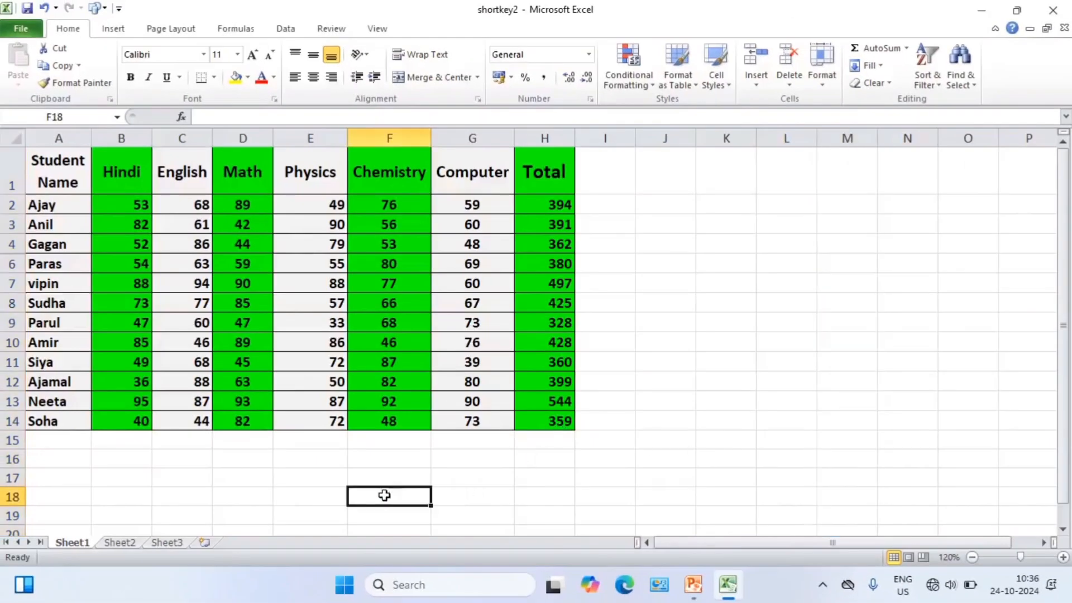
left_click(322, 501)
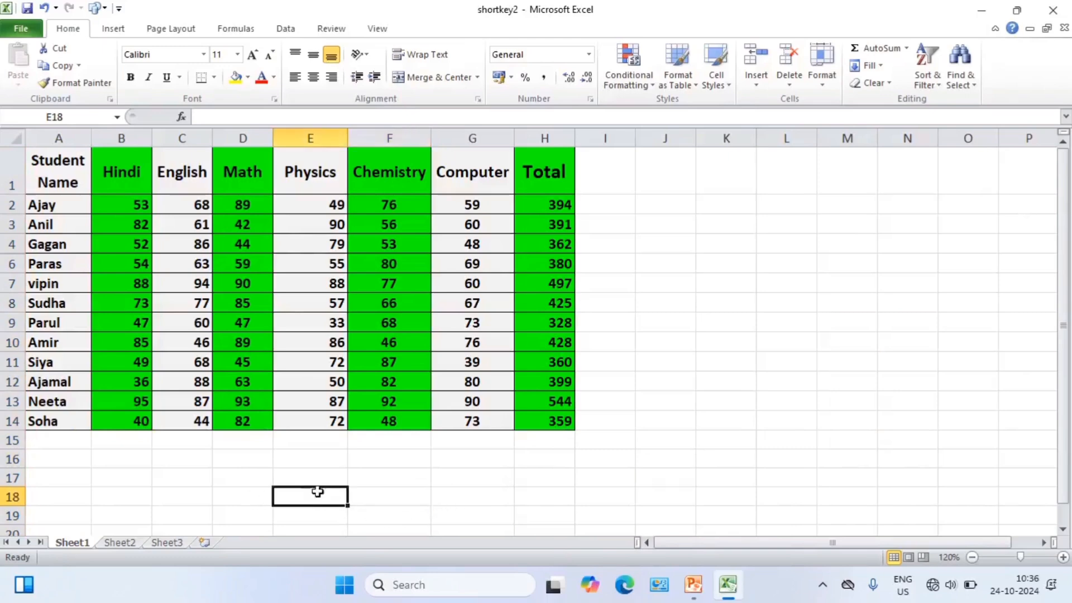
left_click(312, 479)
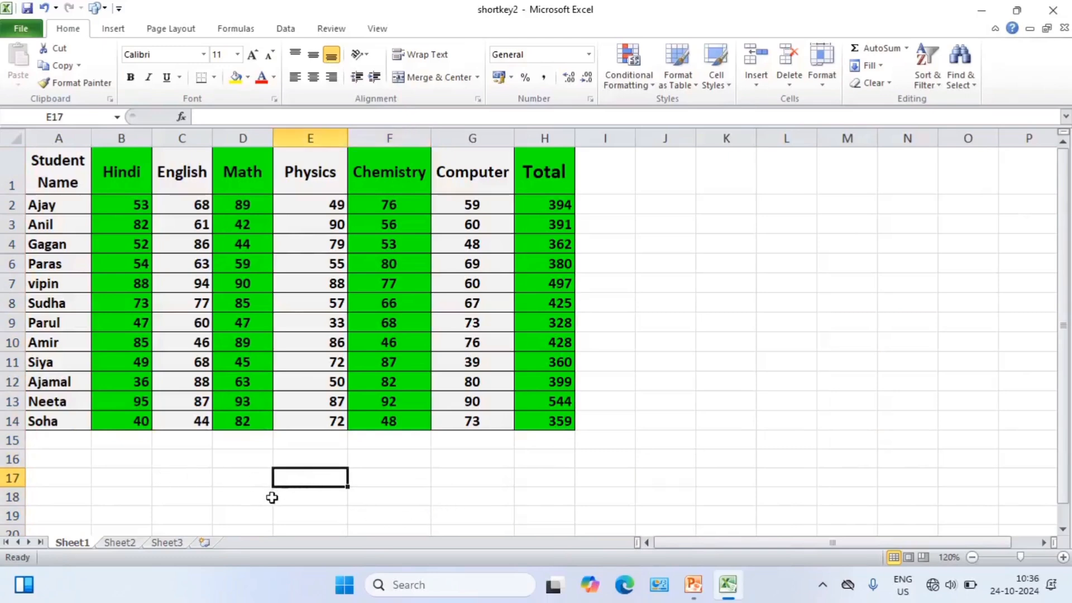
left_click(242, 495)
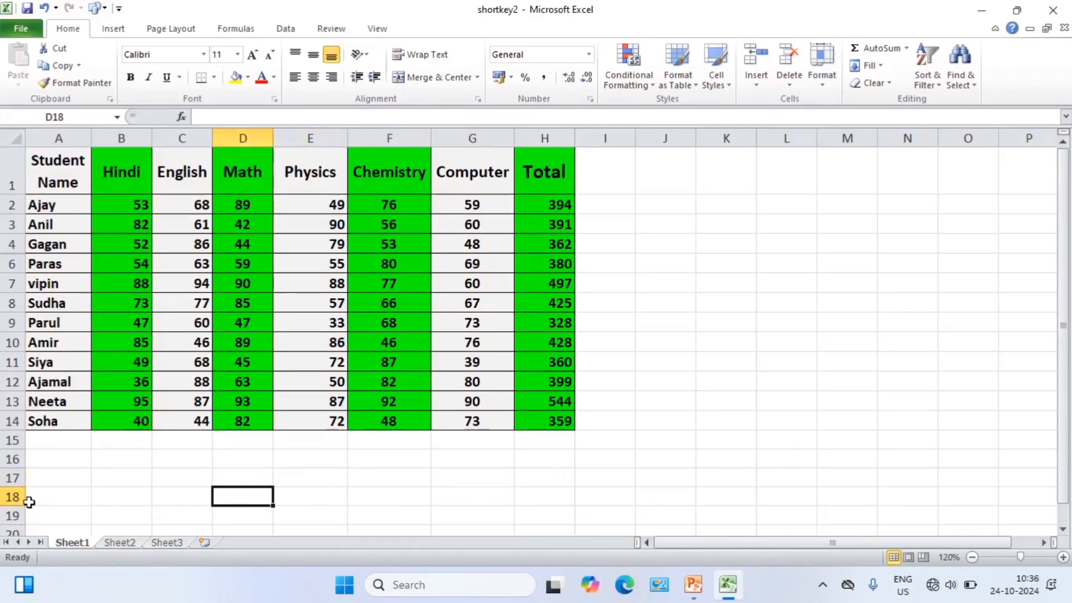
key("shift+space")
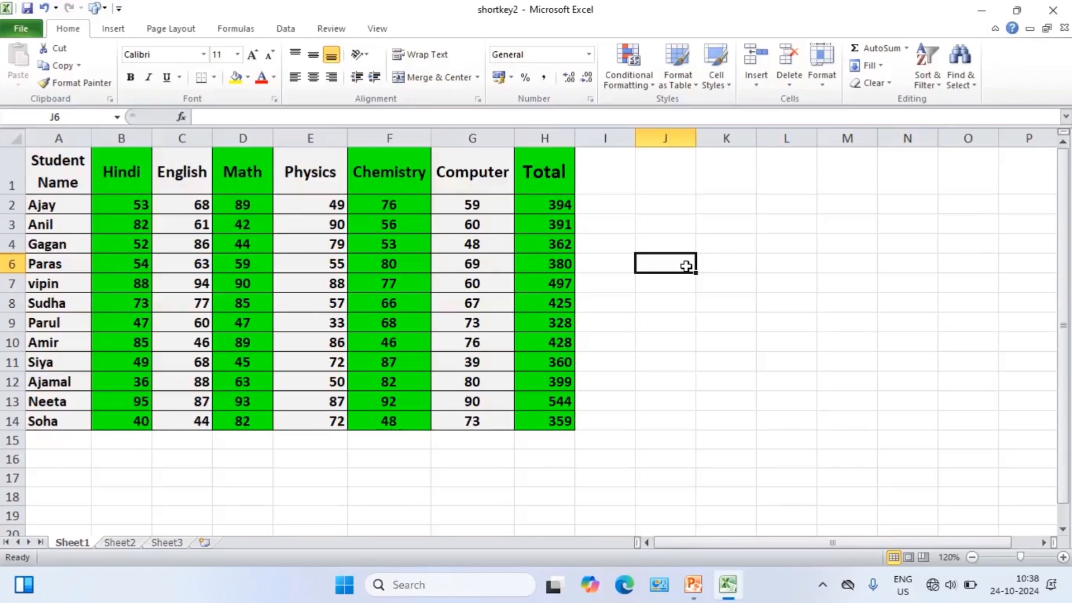
Move the active cell down column L one cell at a time, from L4 to L17.
left_click(732, 248)
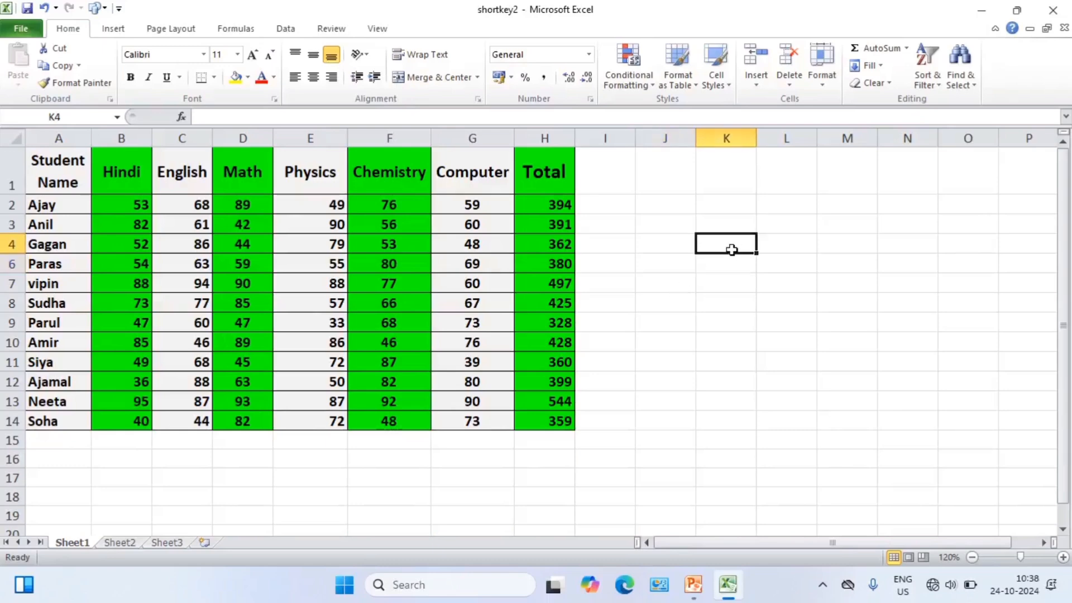
left_click(798, 244)
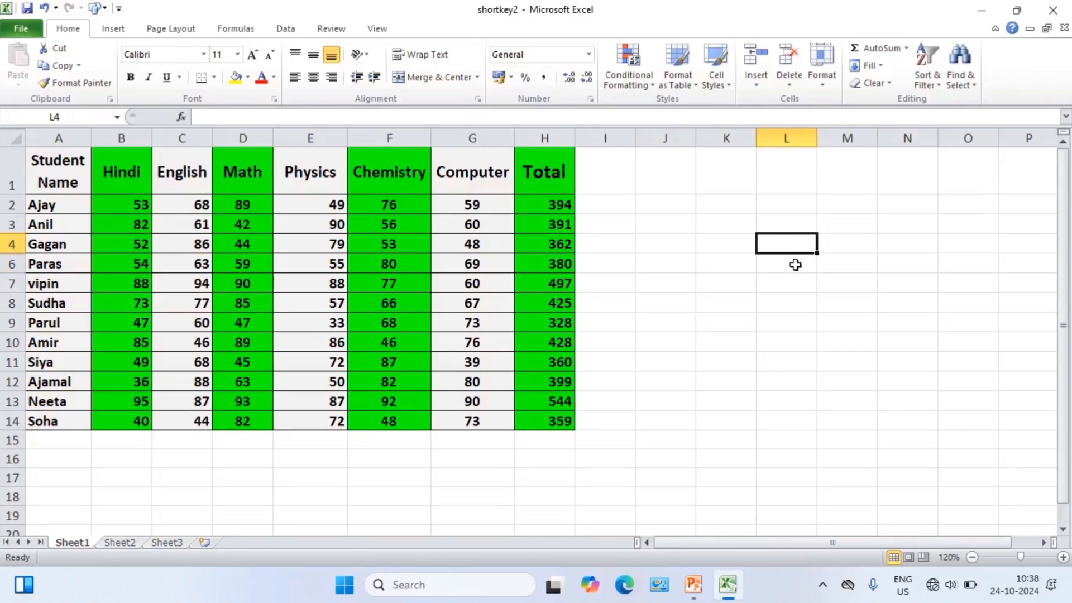
key("Down")
key("Down")
key("Down")
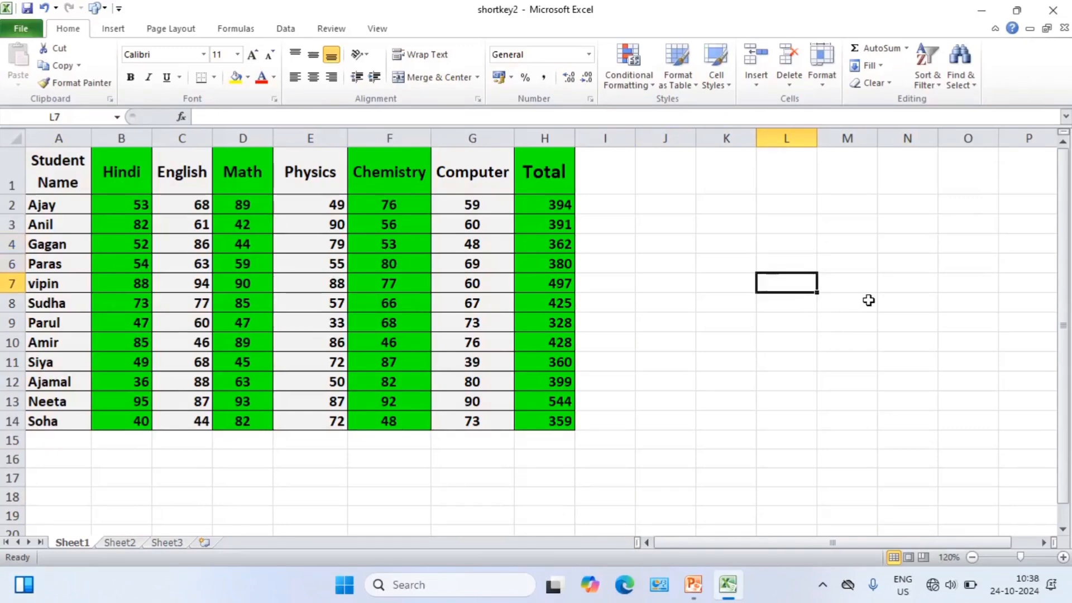
key("Down")
key("Down")
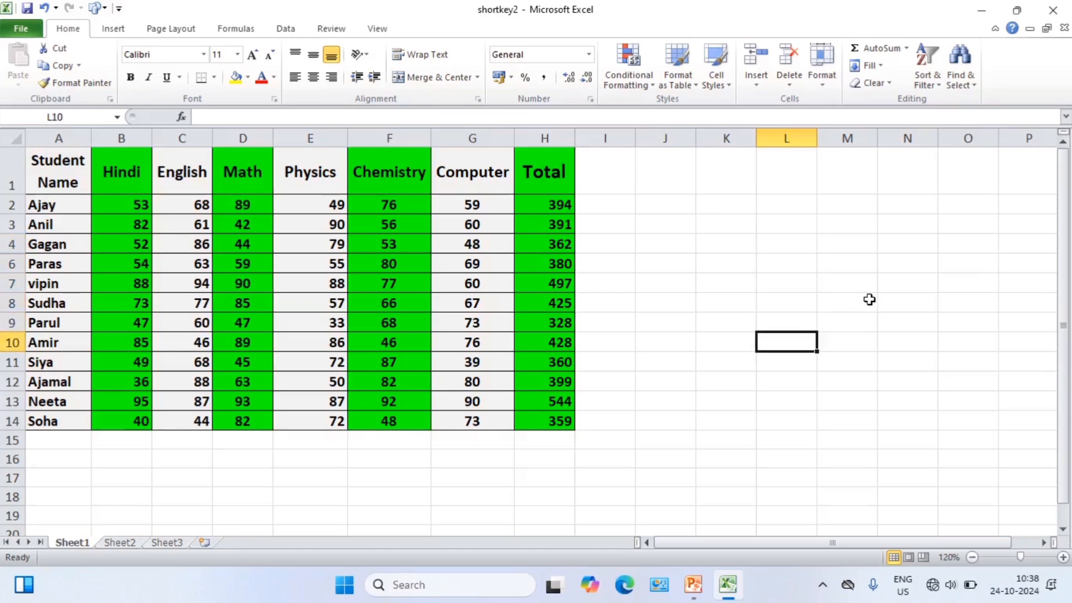
key("Down")
key("Down")
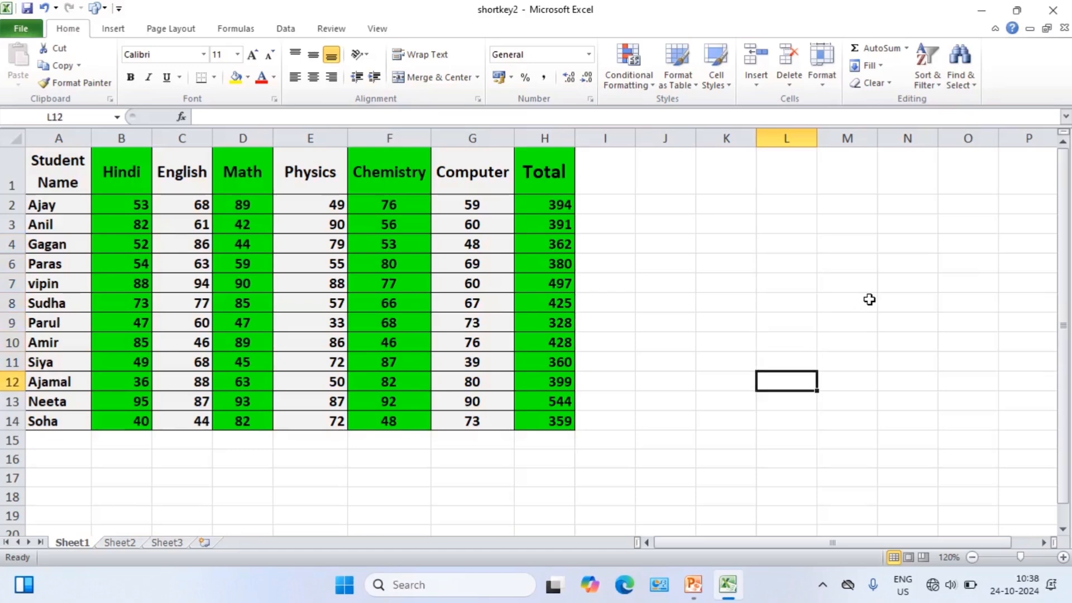
key("Down")
key("Down")
key("Down")
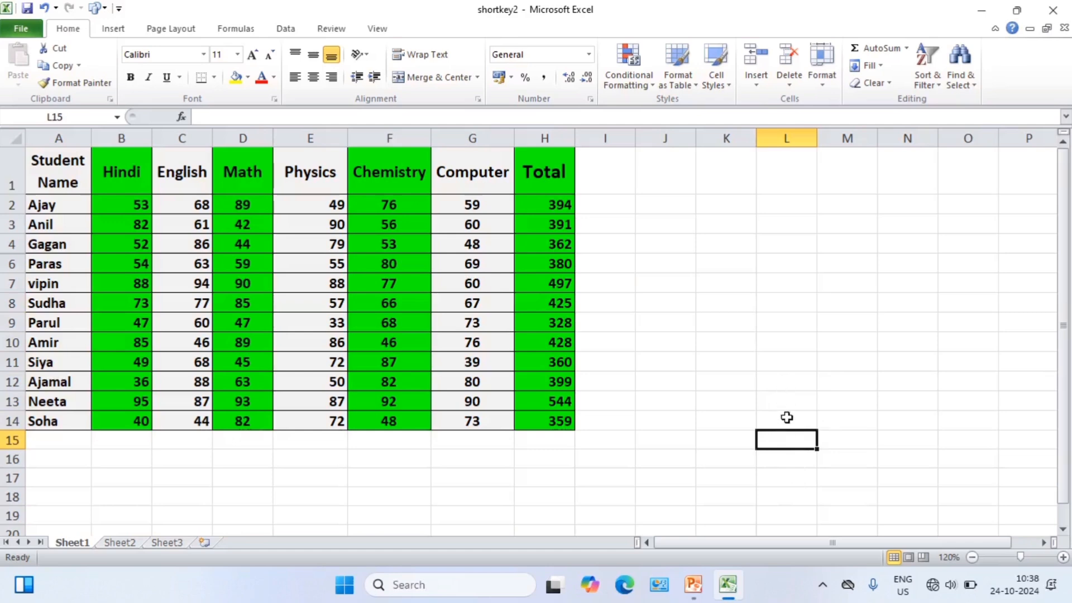
key("Down")
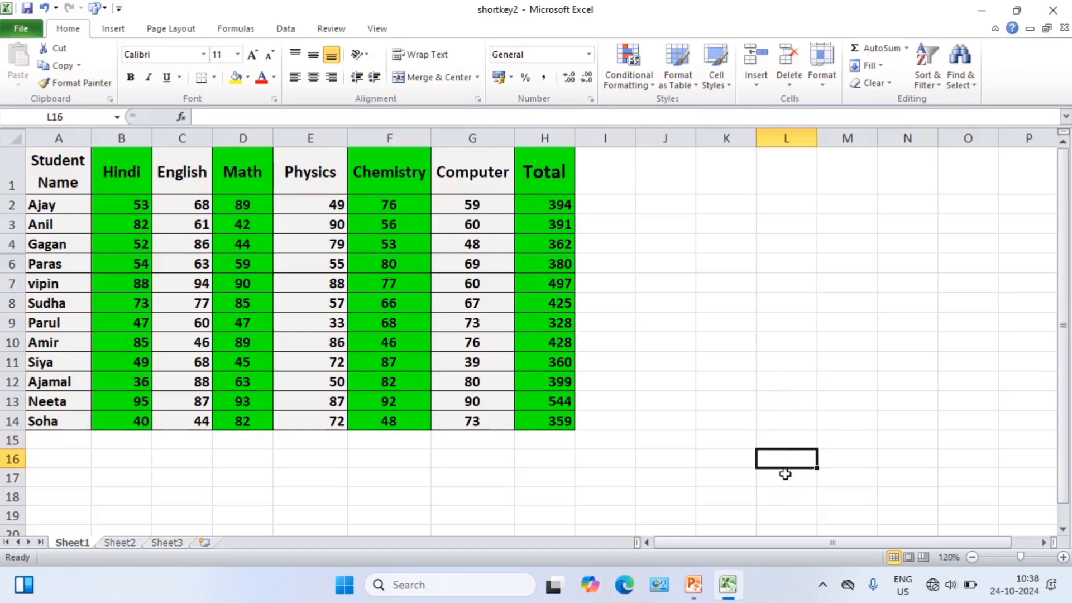
key("Down")
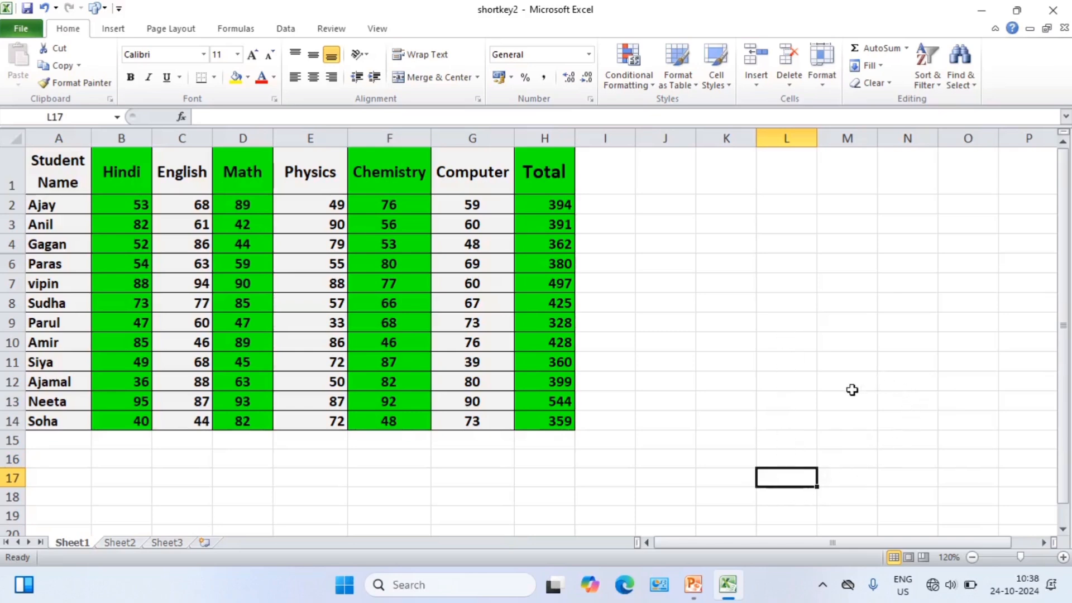
Move the active cell back up column L one cell at a time, from L17 to L2.
key("Up")
key("Up")
key("Up")
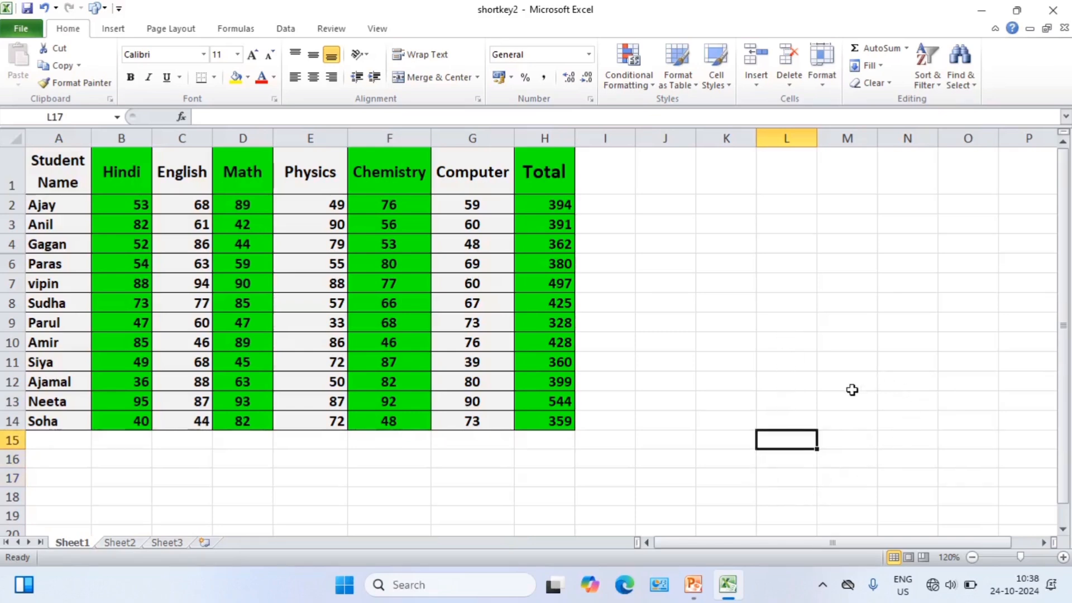
key("Up")
key("Up")
key("Up")
key("Up")
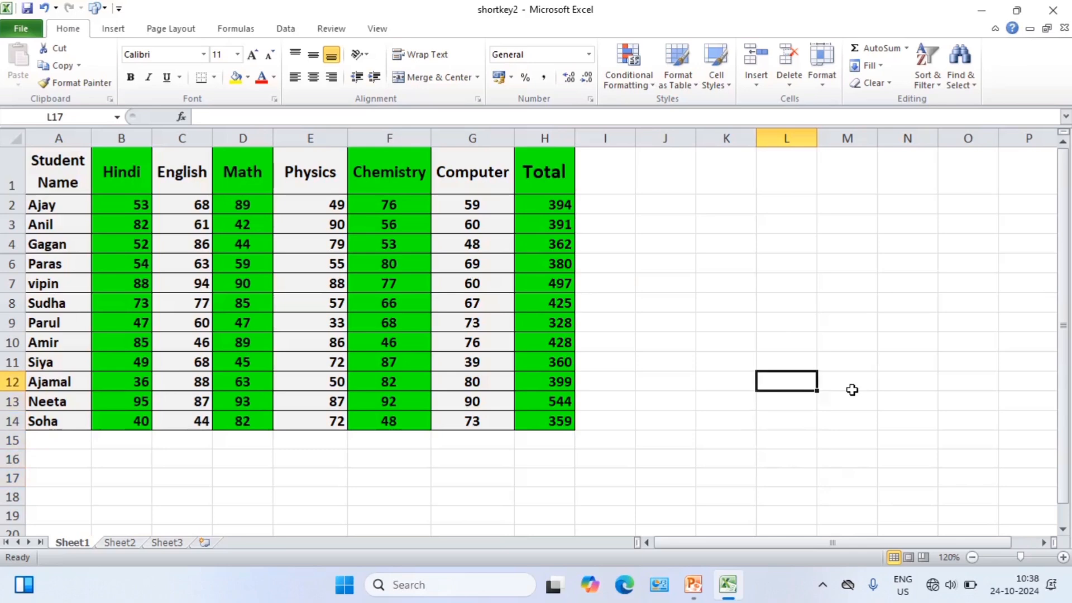
key("Up")
key("Up")
key("Up")
key("Up")
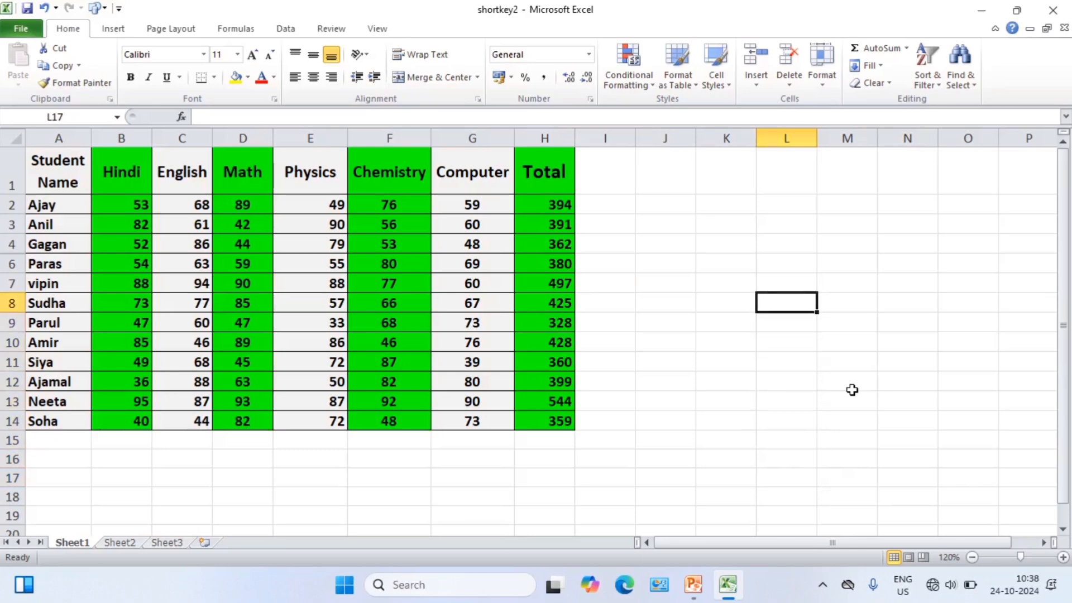
key("Up")
key("Up")
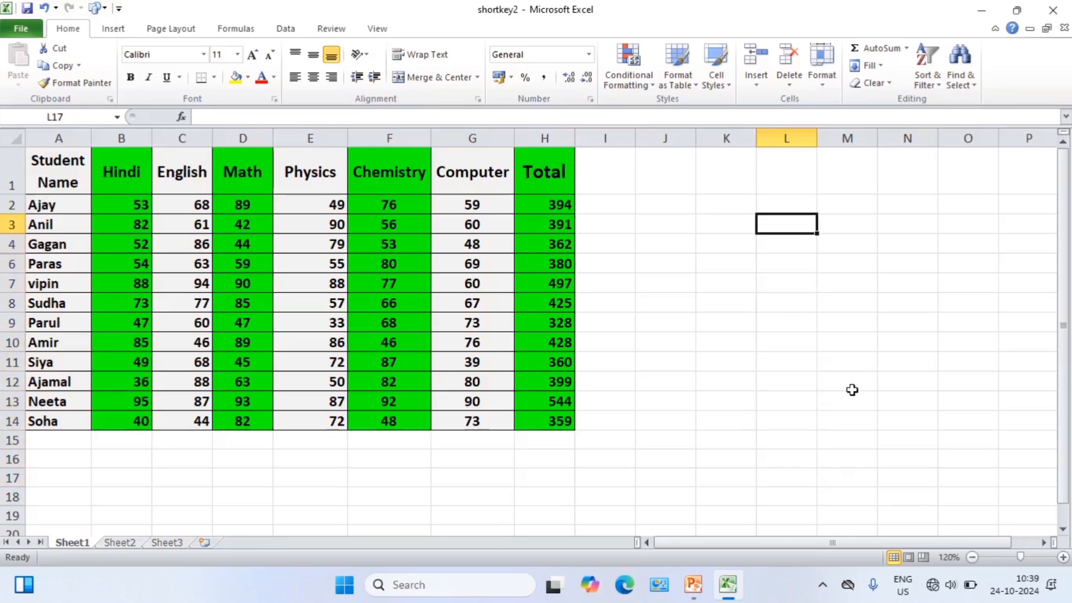
key("Up")
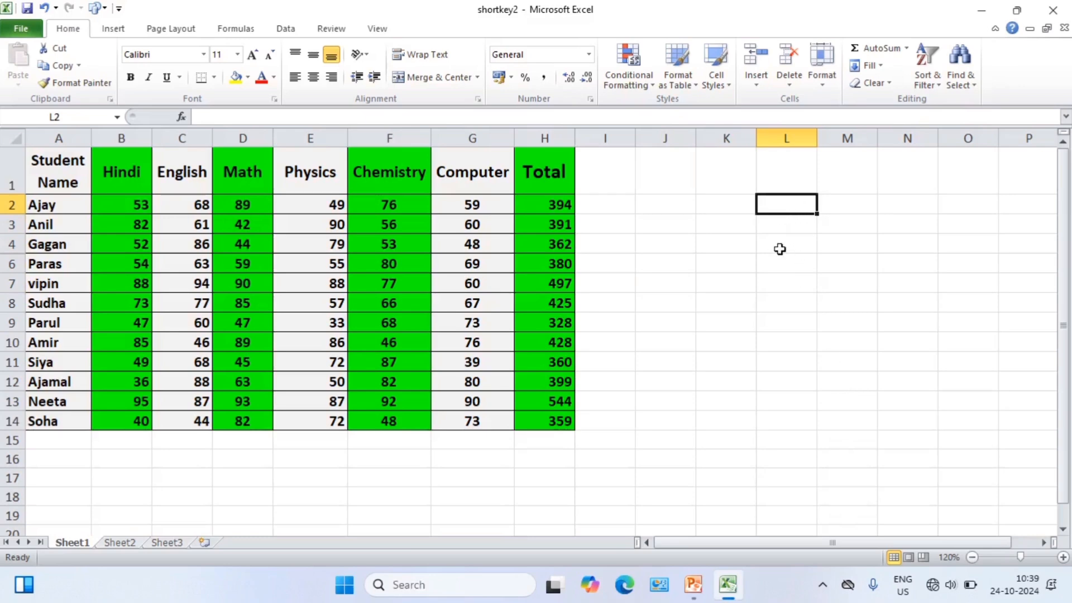
Move the active cell down column L from L2 to L9, and back up the column.
key("Down")
key("Down")
key("Down")
key("Down")
key("Down")
key("Down")
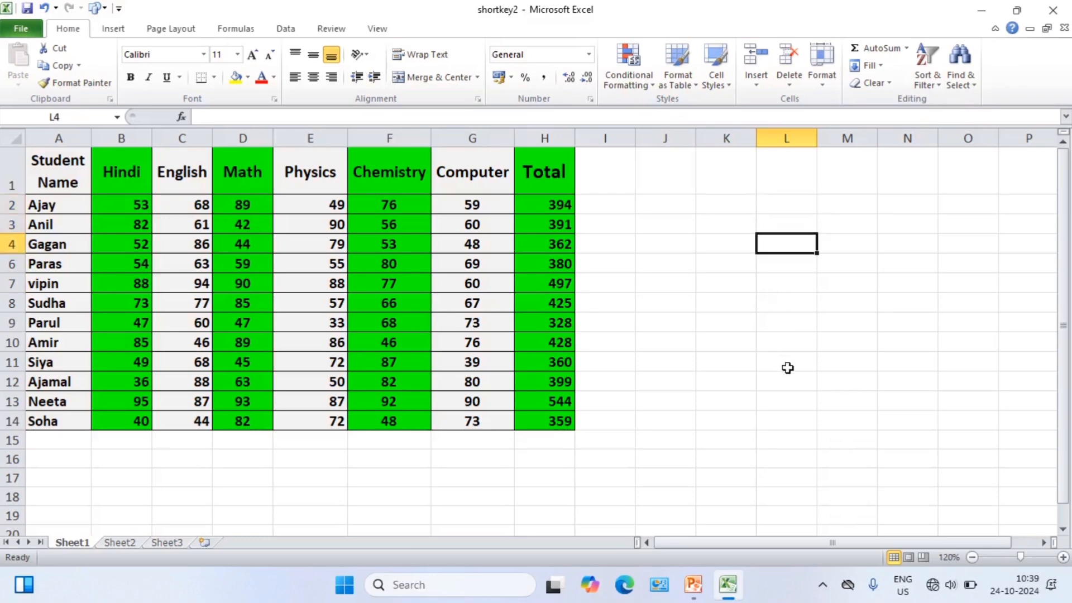
key("Up")
key("Up")
key("Up")
key("Up")
key("Up")
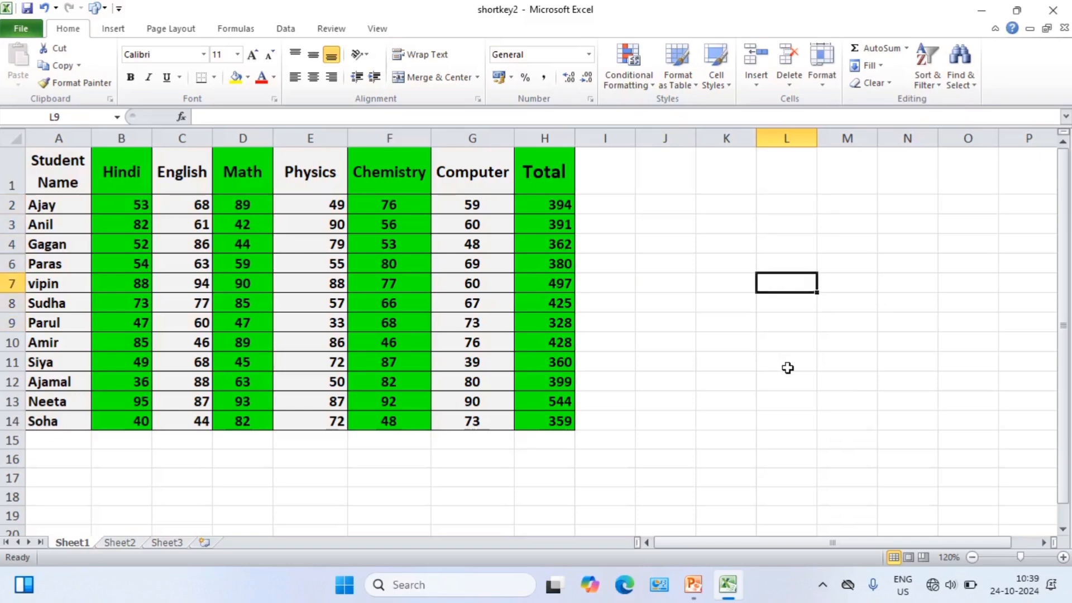
key("Up")
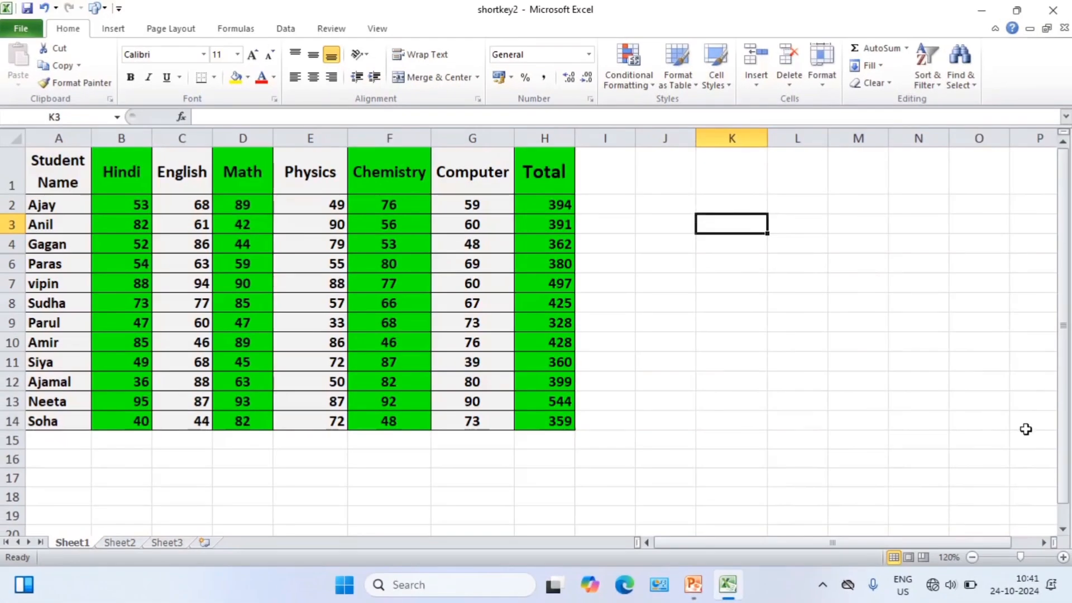
Enter the text "Easy Education" on a single line in cell K3.
type("Eas")
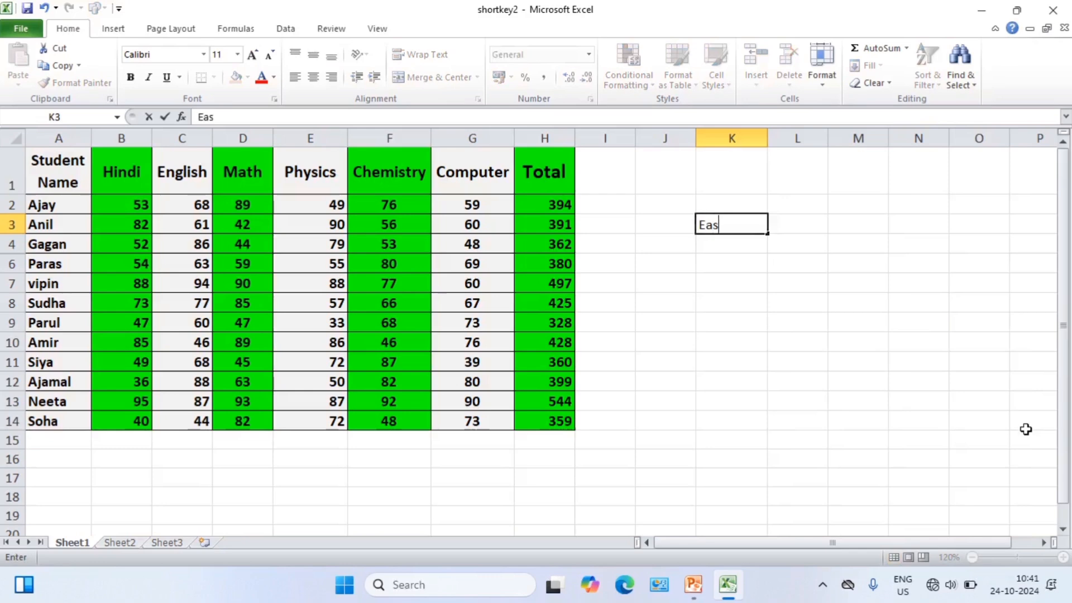
type("y Es")
type("ucation")
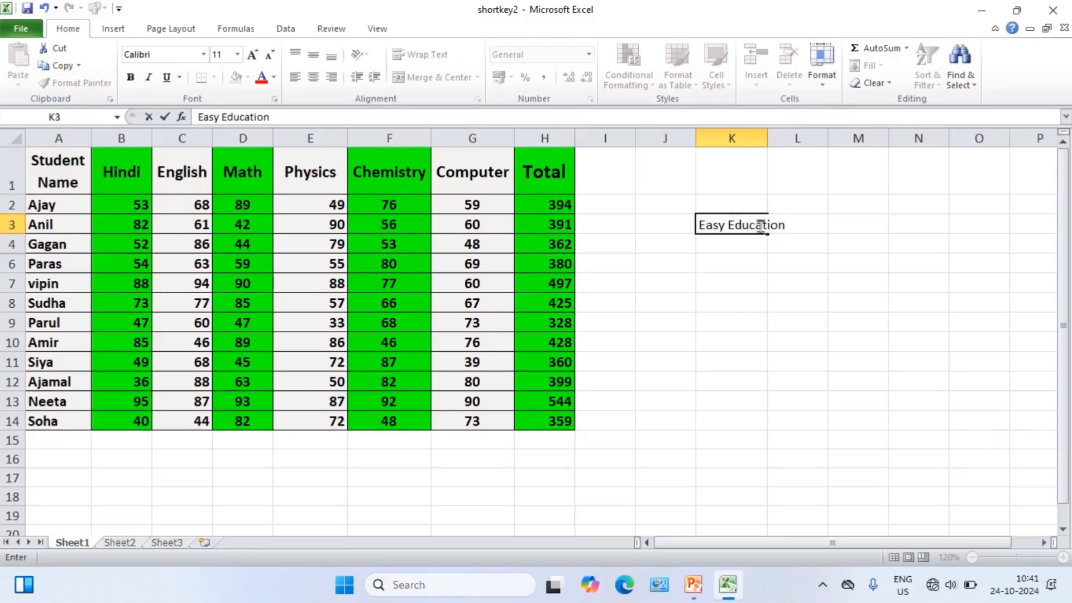
left_click(737, 258)
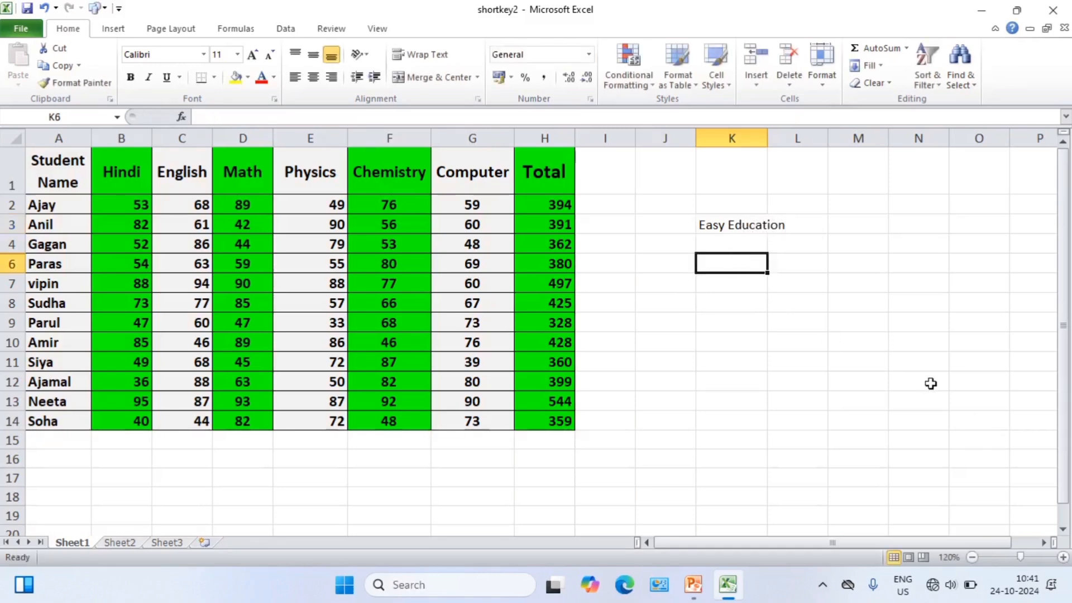
Enter "Easy" and "education" on two separate lines within cell K6.
type("E")
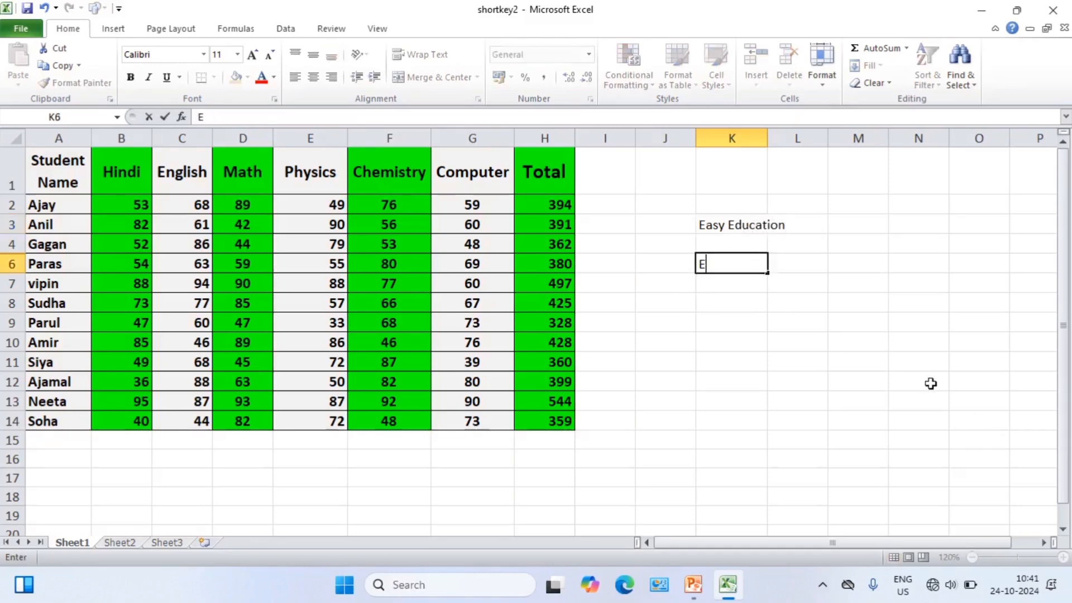
type("as")
type("y")
key("alt+Return")
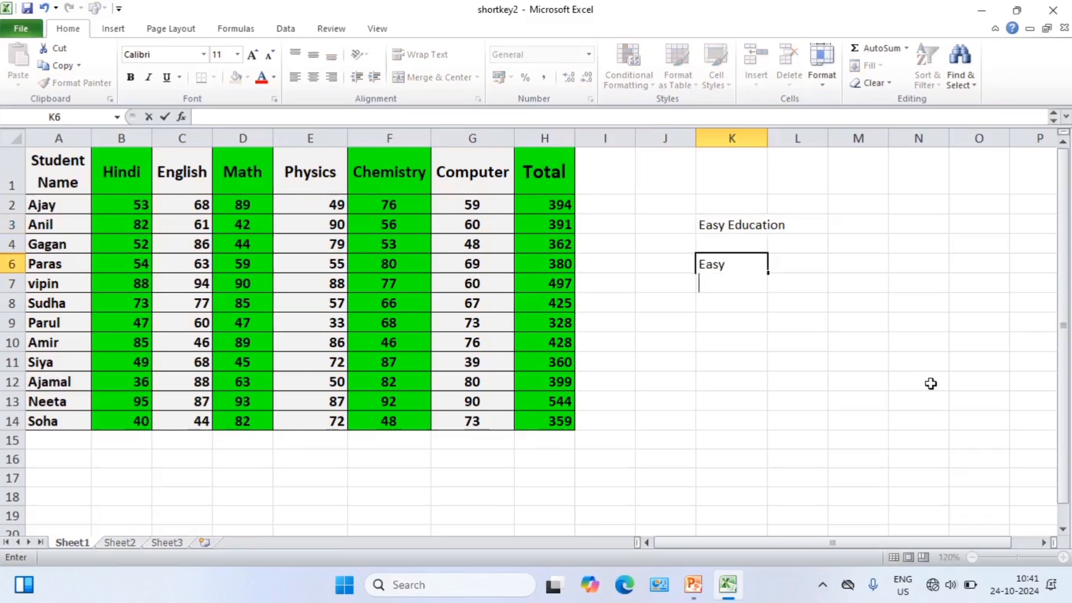
type("education")
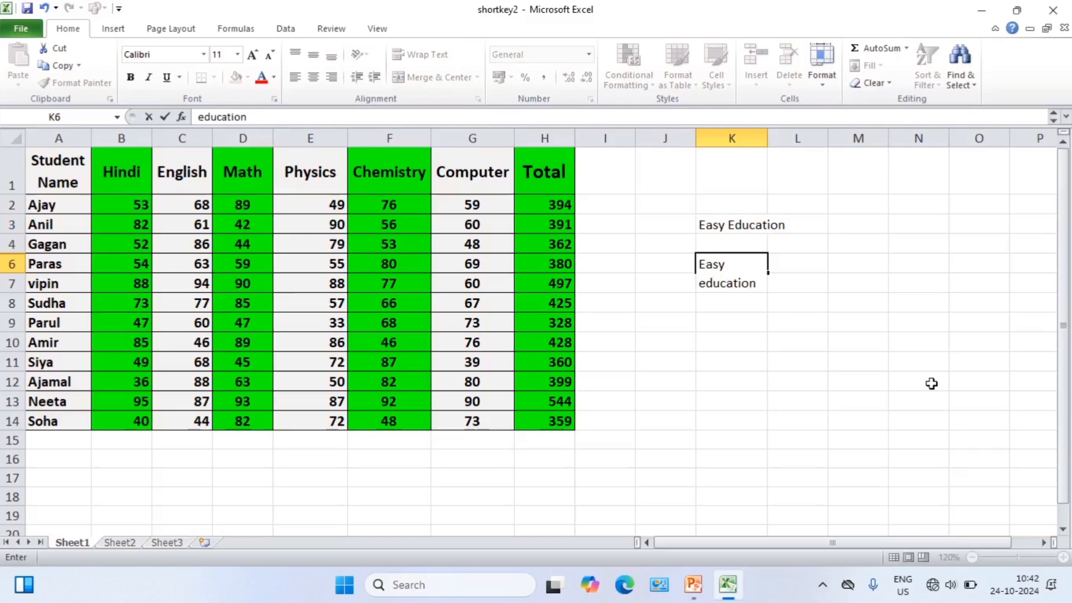
left_click(831, 308)
left_click(748, 273)
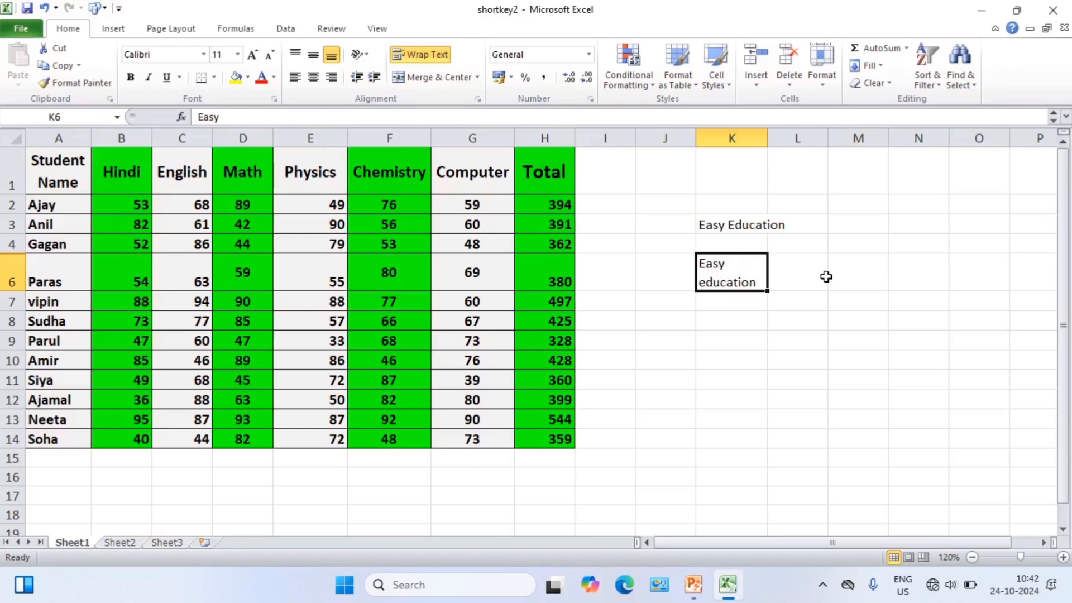
left_click(809, 278)
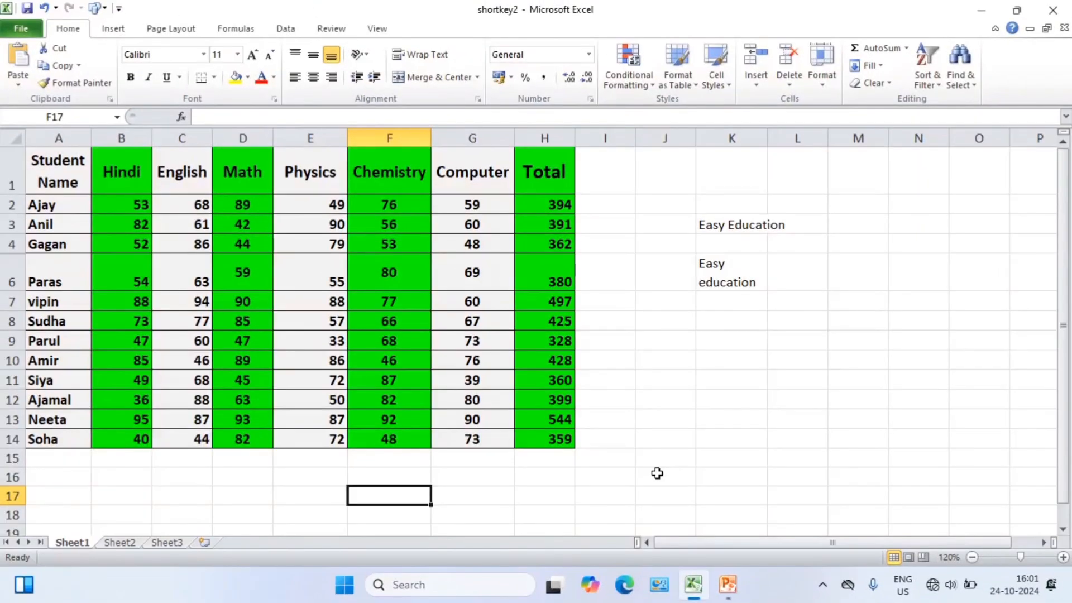
Switch to Sheet2, move forward to Sheet3, and return through the sheets to Sheet1.
left_click(606, 341)
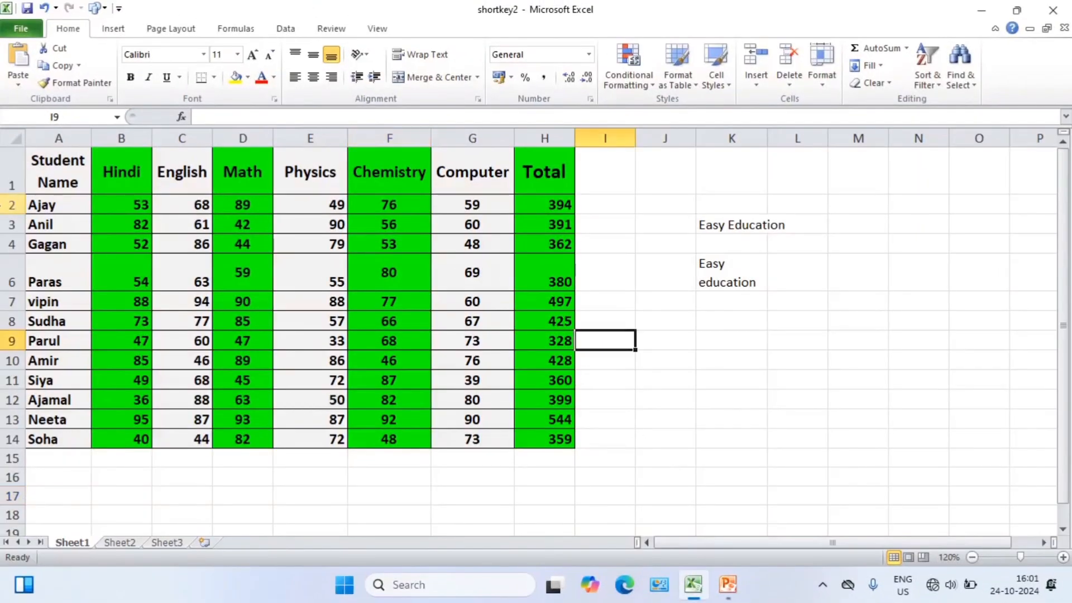
left_click(120, 543)
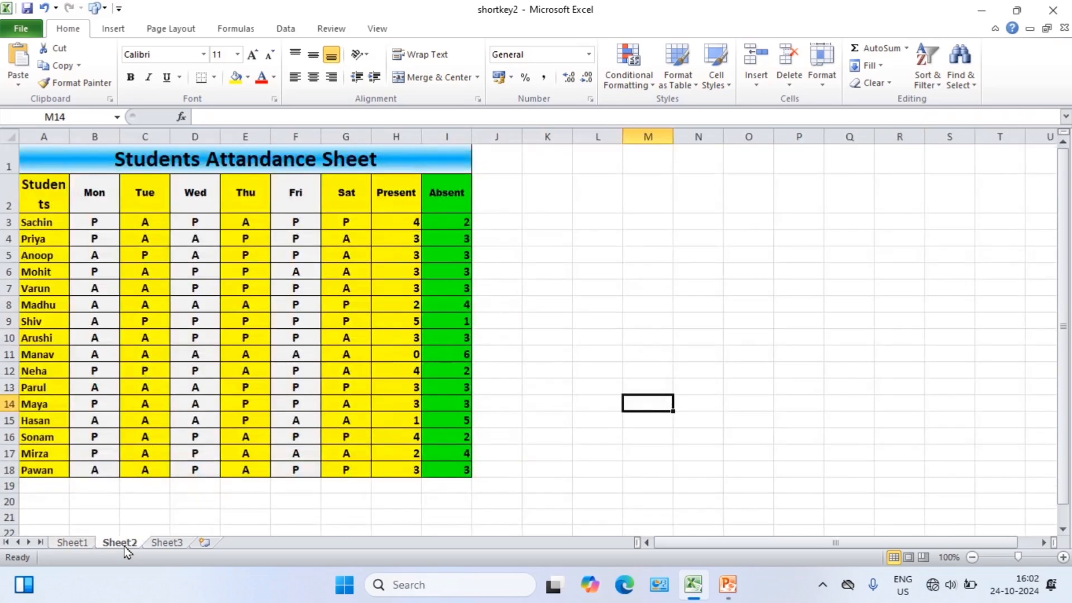
key("ctrl+Page_Down")
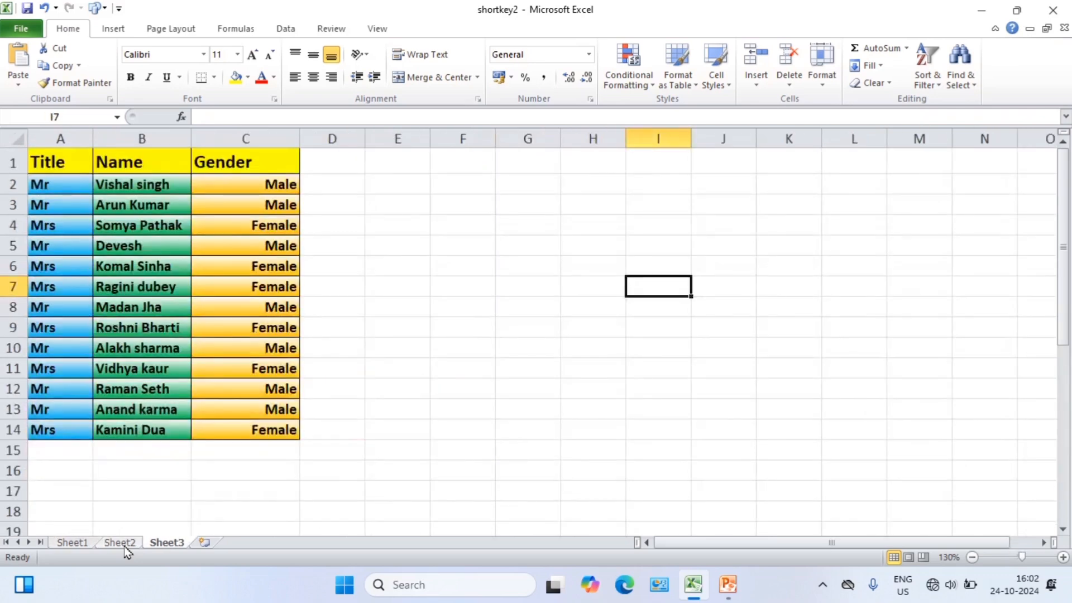
key("ctrl+Page_Up")
key("ctrl+Page_Up")
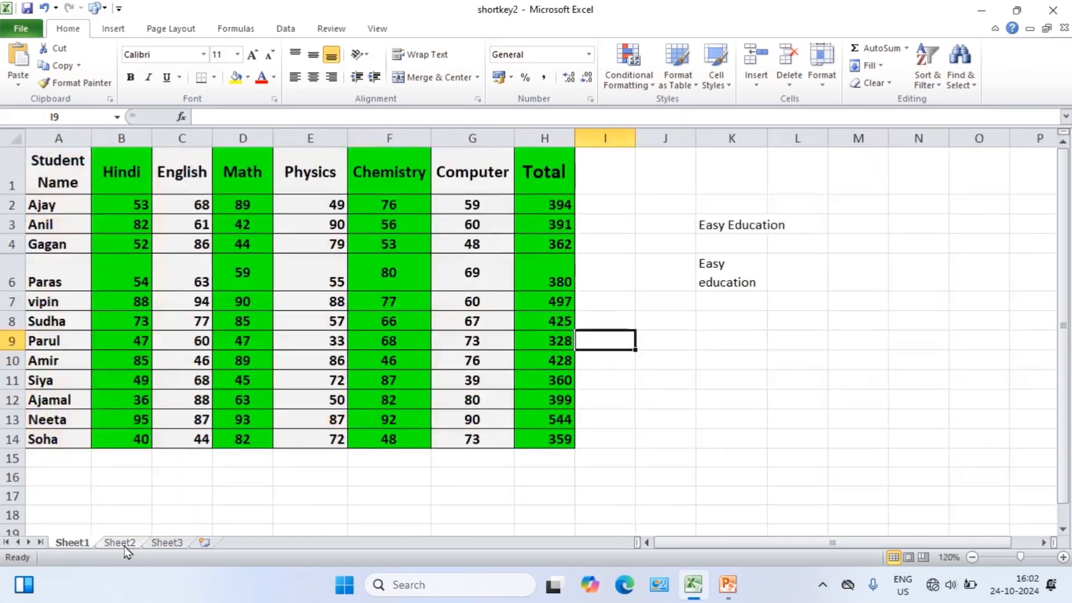
Cycle forward from Sheet1 to Sheet3 and back to Sheet1 three times.
key("ctrl+Page_Down")
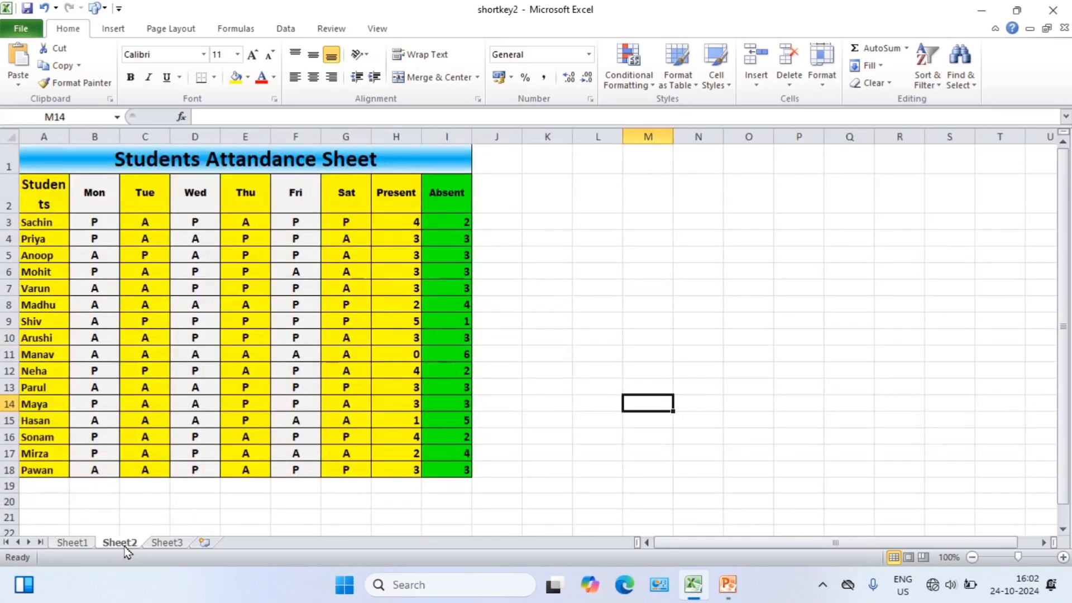
key("ctrl+Page_Down")
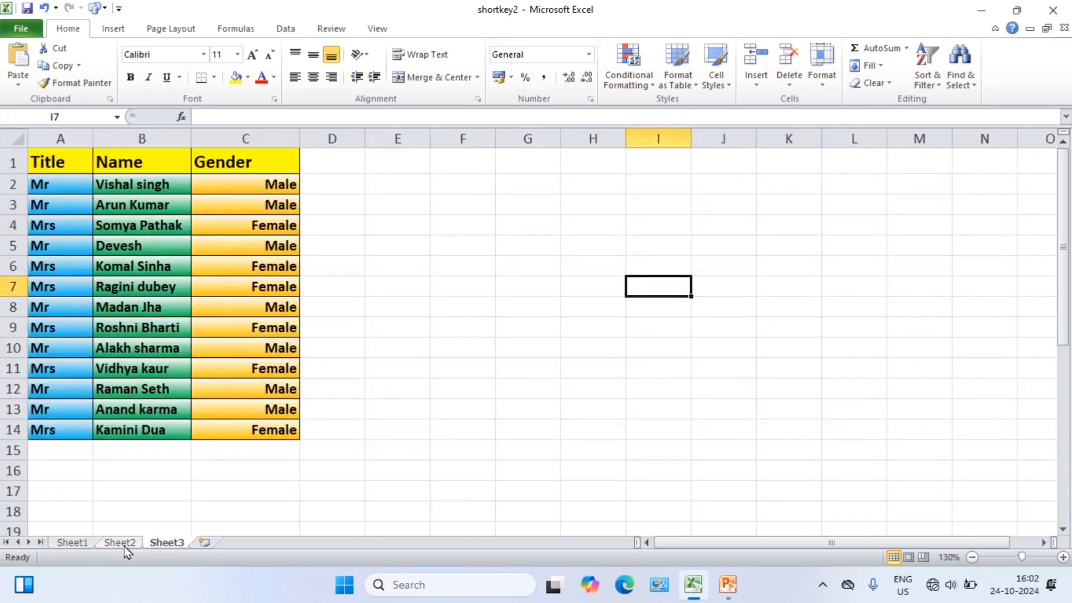
key("ctrl+Page_Up")
key("ctrl+Page_Up")
key("ctrl+Page_Down")
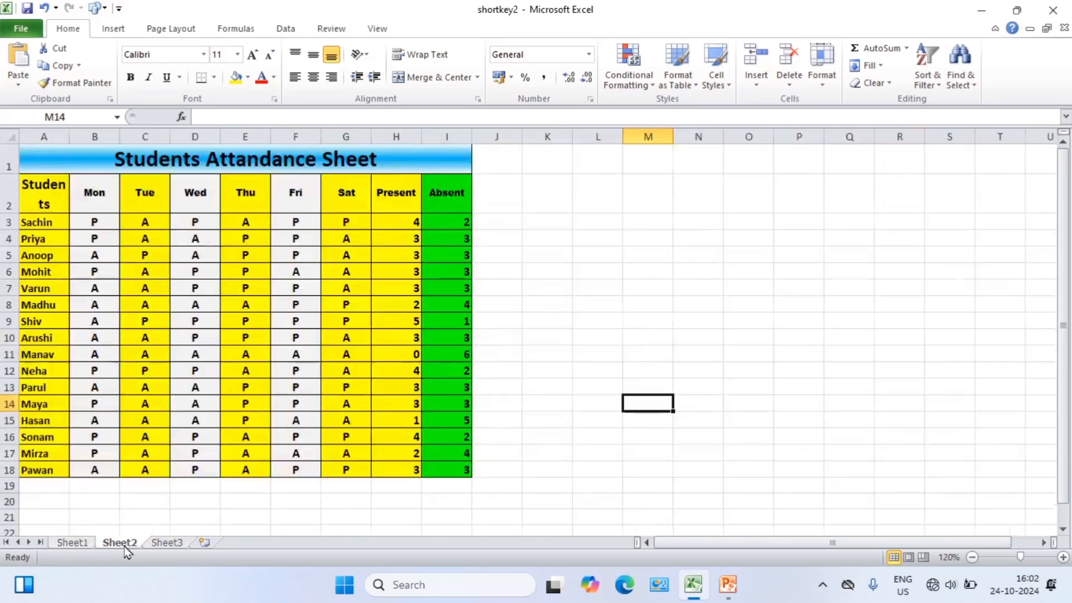
key("ctrl+Page_Down")
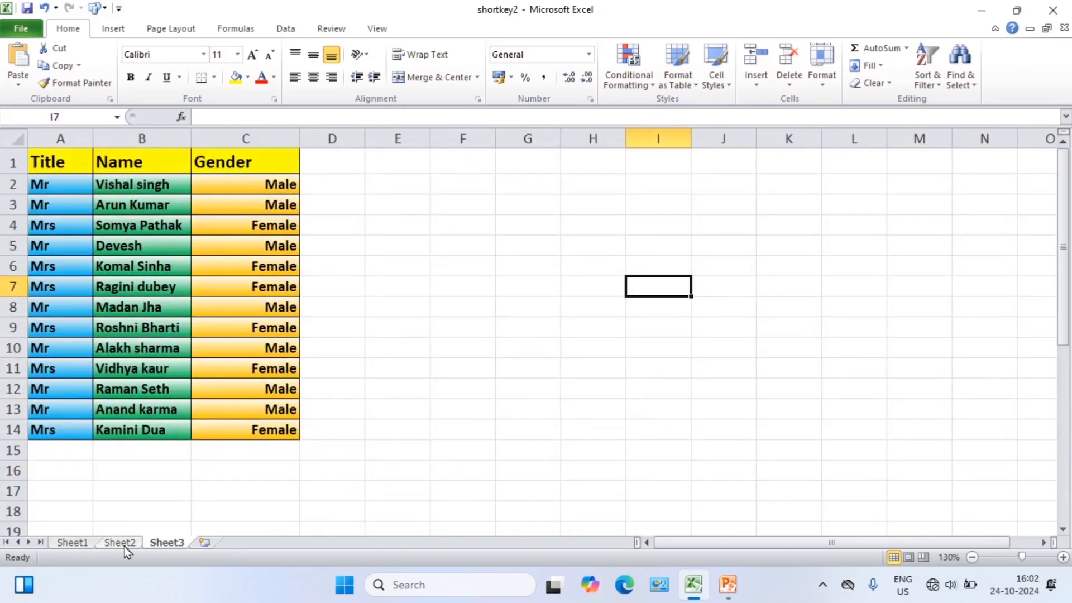
key("ctrl+Page_Up")
key("ctrl+Page_Up")
key("ctrl+Page_Down")
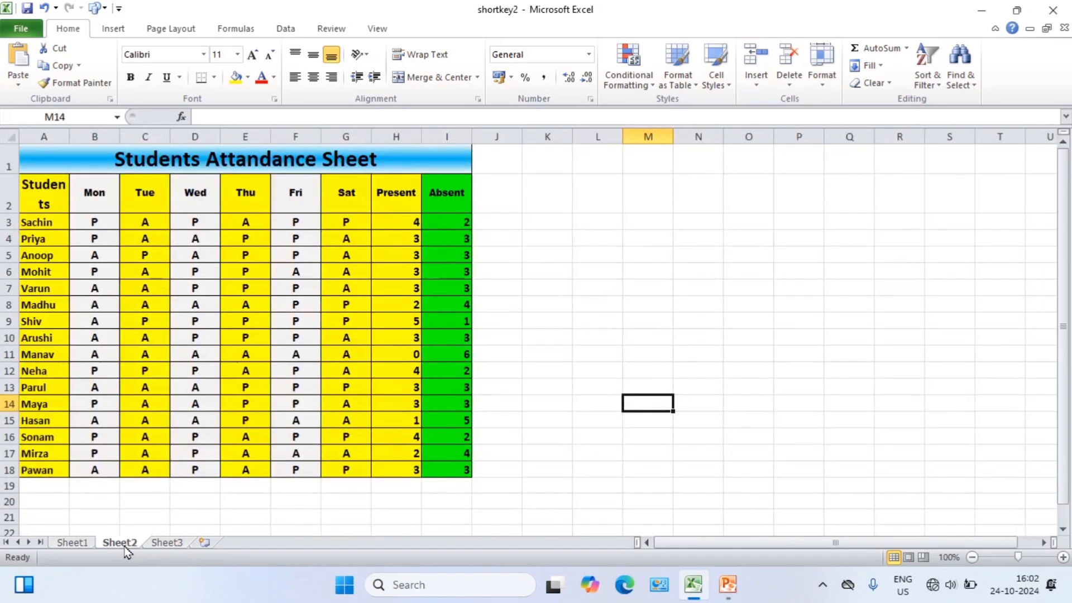
key("ctrl+Page_Down")
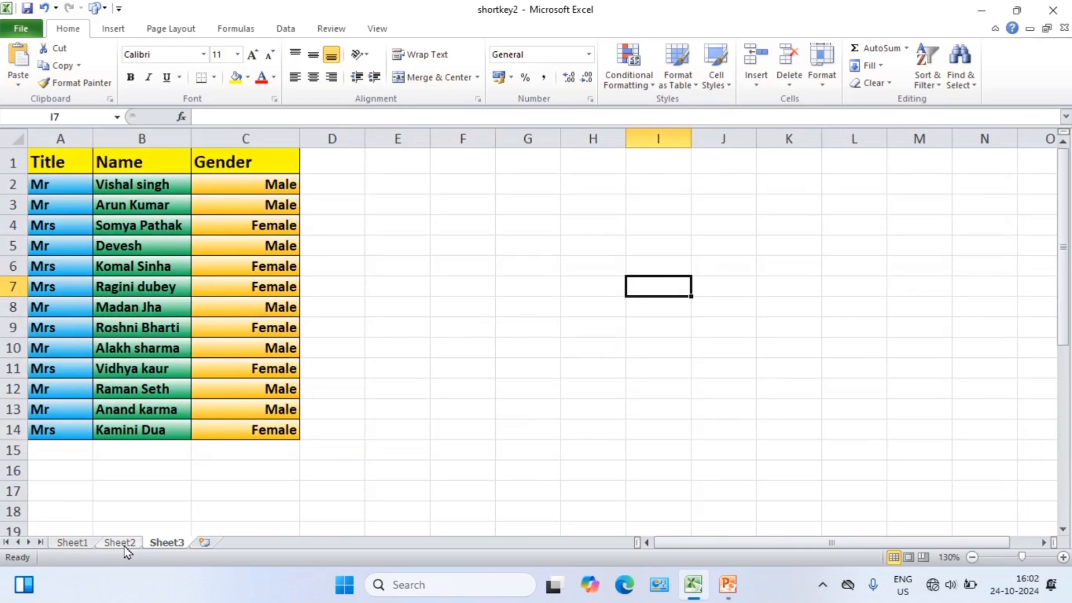
key("ctrl+Page_Up")
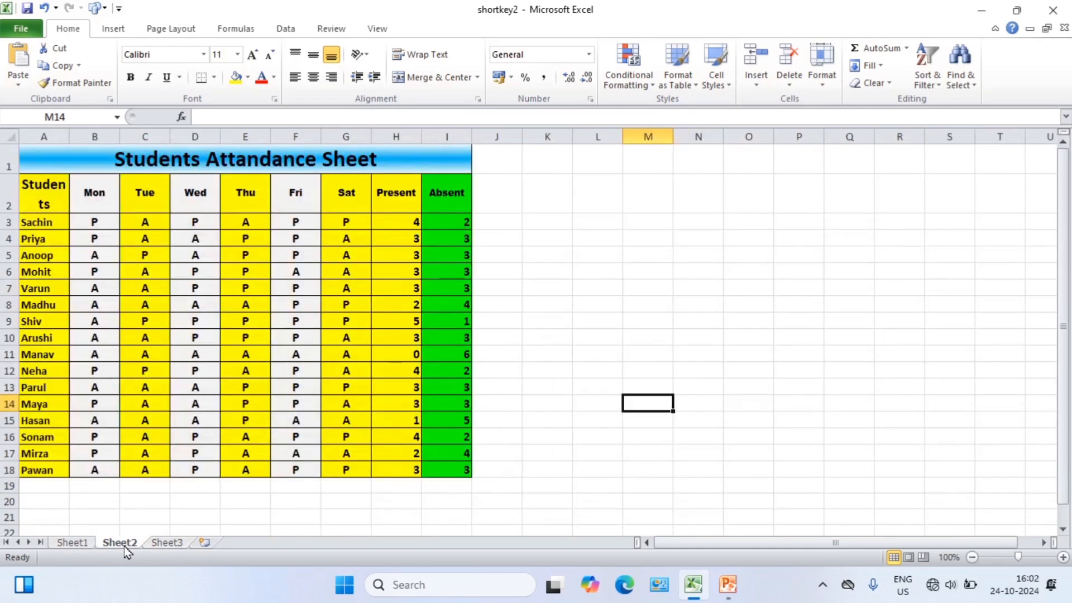
key("ctrl+Page_Up")
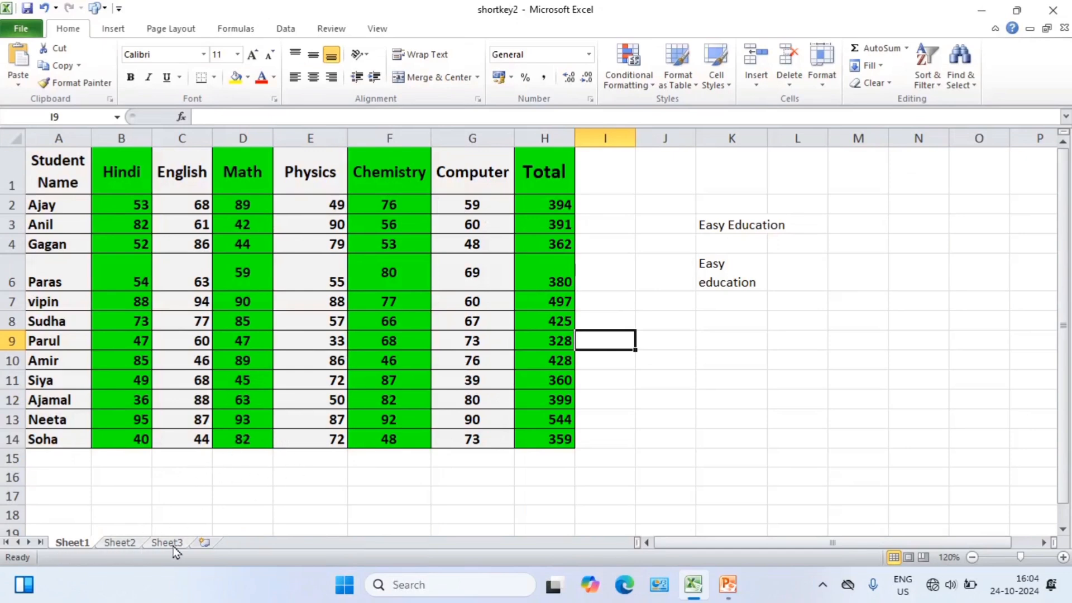
Insert a new blank worksheet directly before Sheet3.
left_click(124, 543)
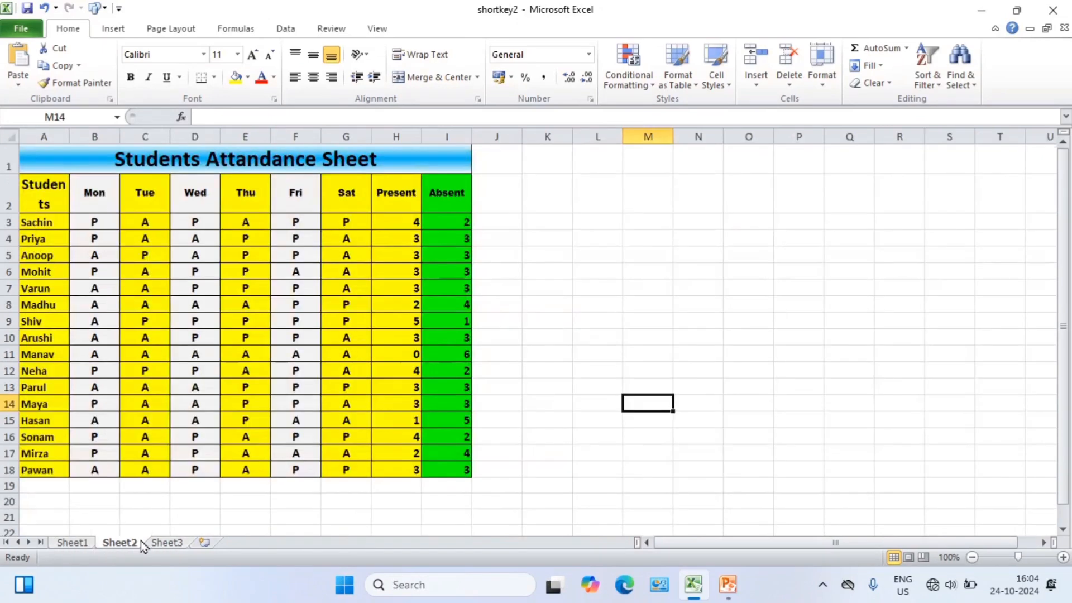
left_click(167, 543)
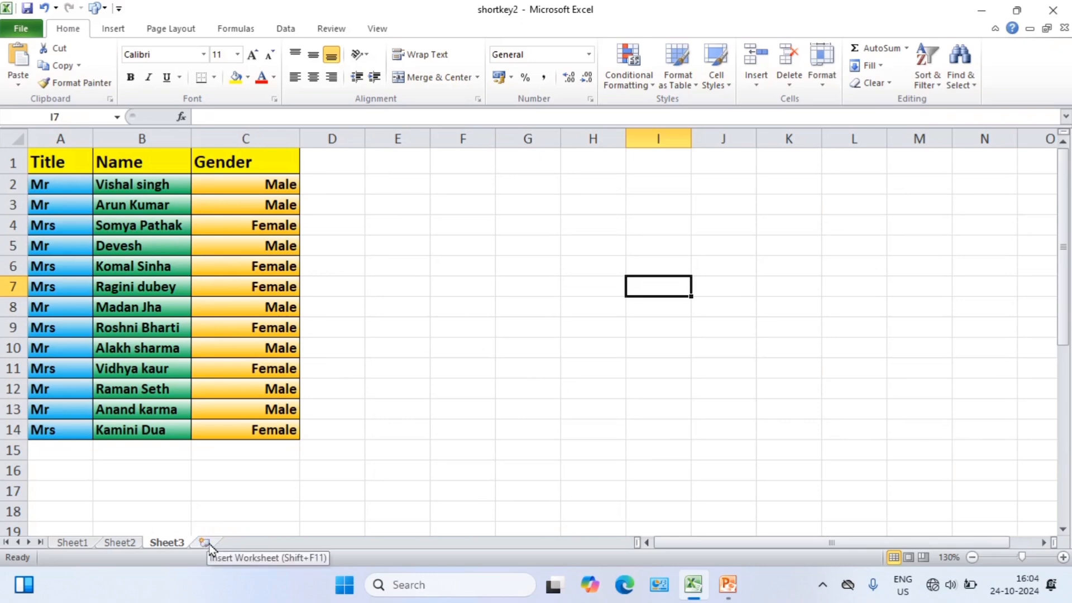
key("shift+F11")
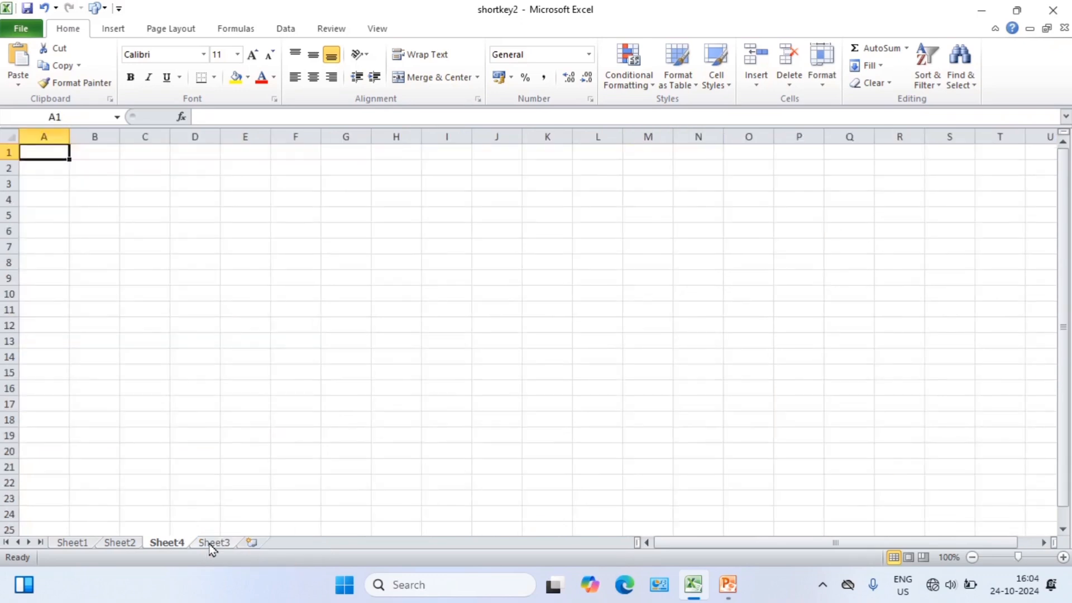
left_click(215, 543)
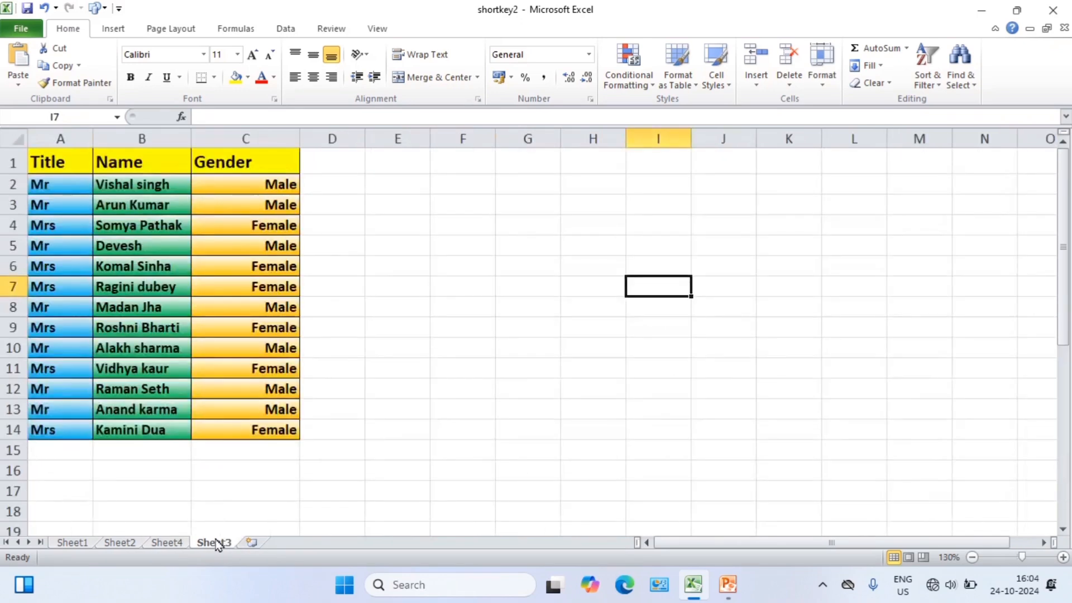
Insert three more blank worksheets before Sheet4.
left_click(170, 545)
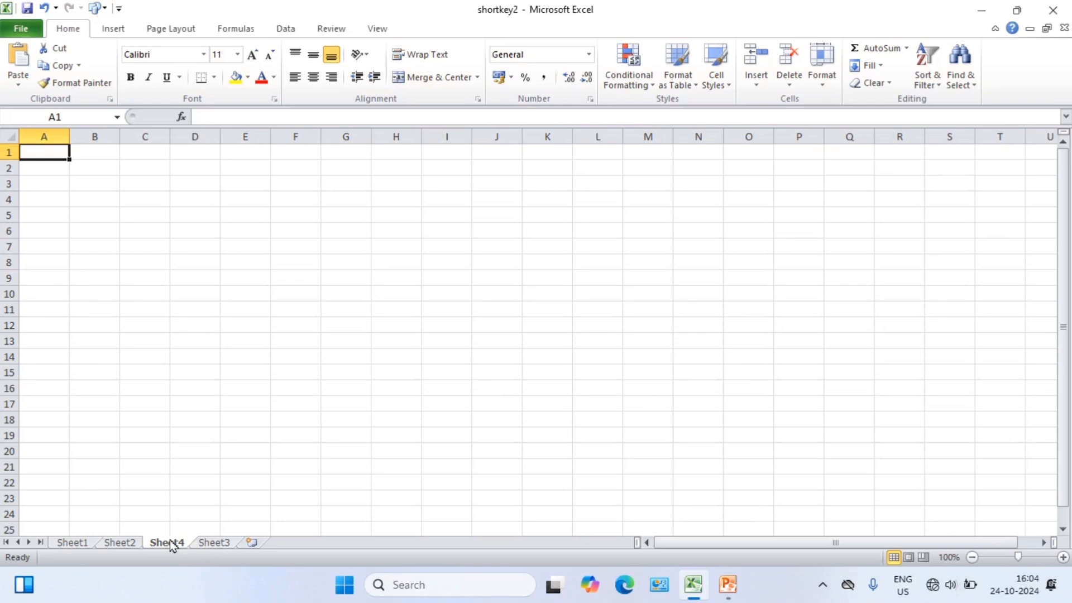
key("shift+F11")
key("shift+F11")
key("shift+F11")
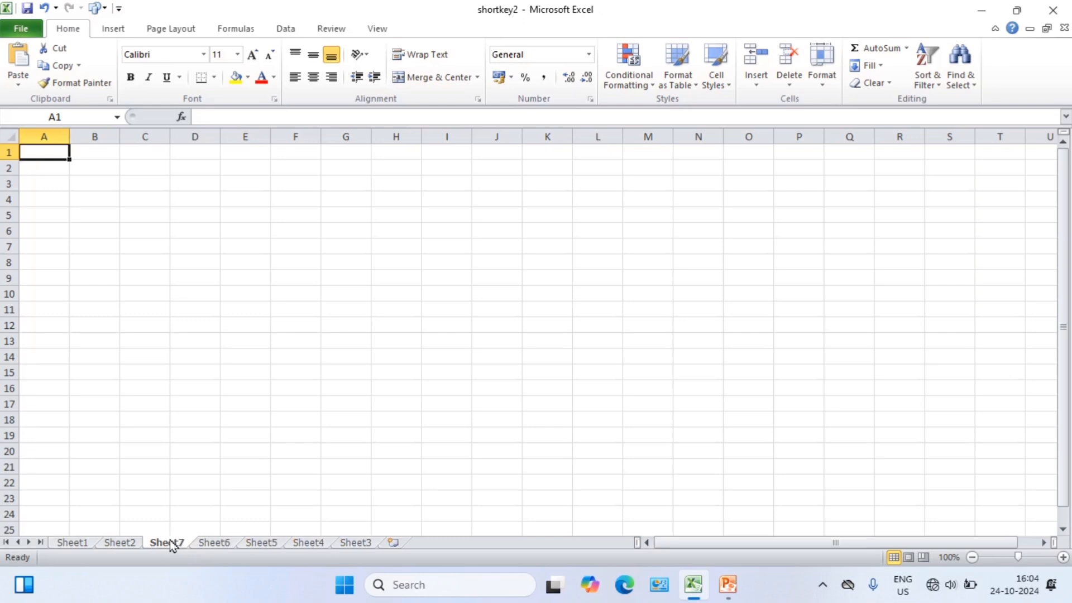
Look through the newly inserted worksheets Sheet5, Sheet6 and Sheet7.
left_click(227, 544)
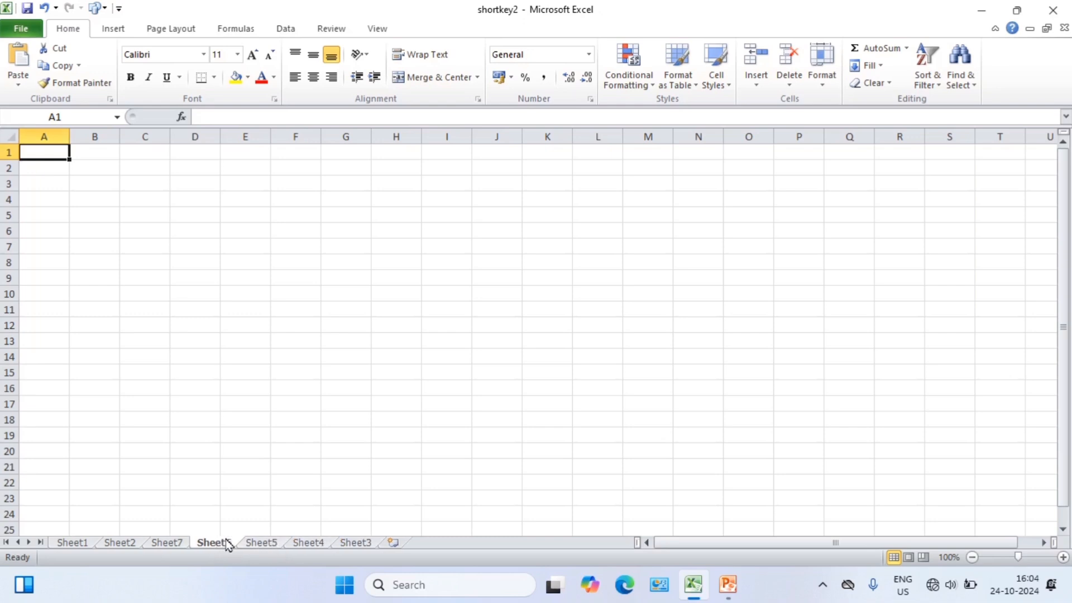
left_click(175, 545)
left_click(212, 545)
left_click(257, 545)
left_click(222, 545)
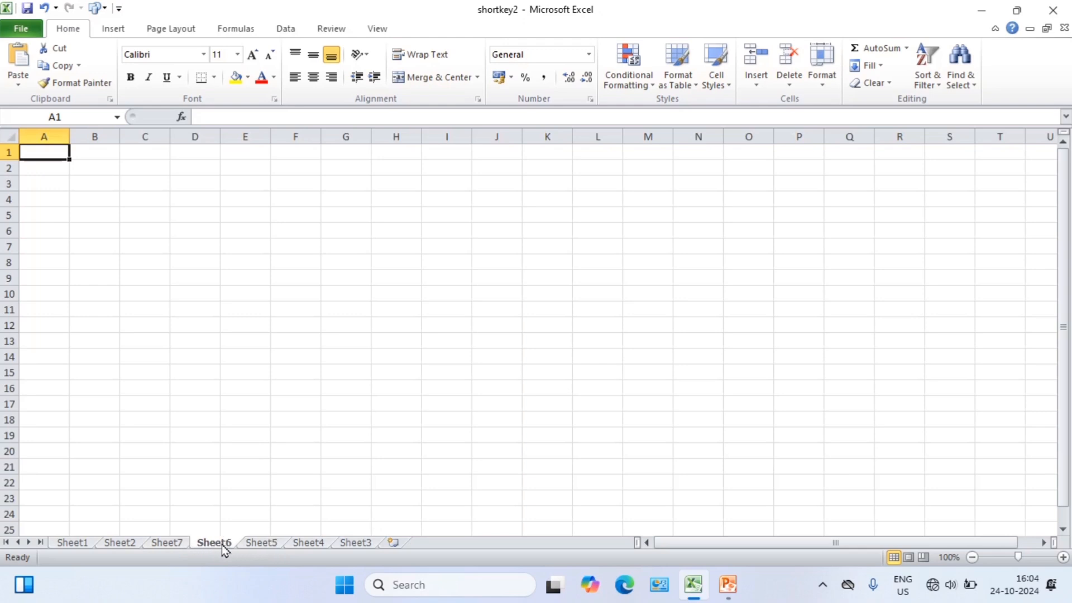
left_click(172, 545)
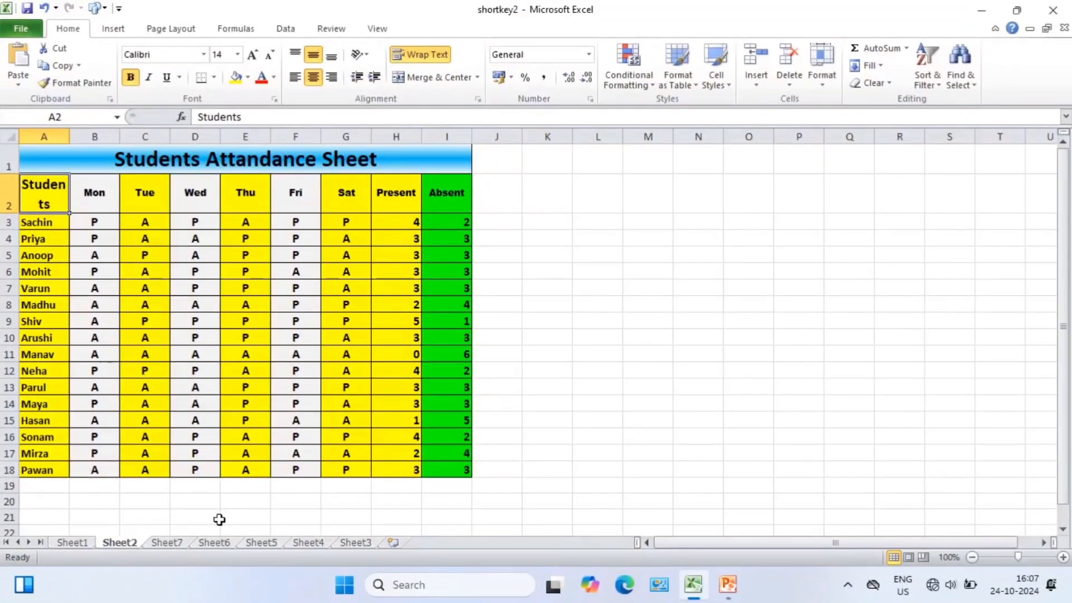
On Sheet2, select the attendance table from the Students header in A2 across to the Absent column and down to the last row.
left_click(533, 303)
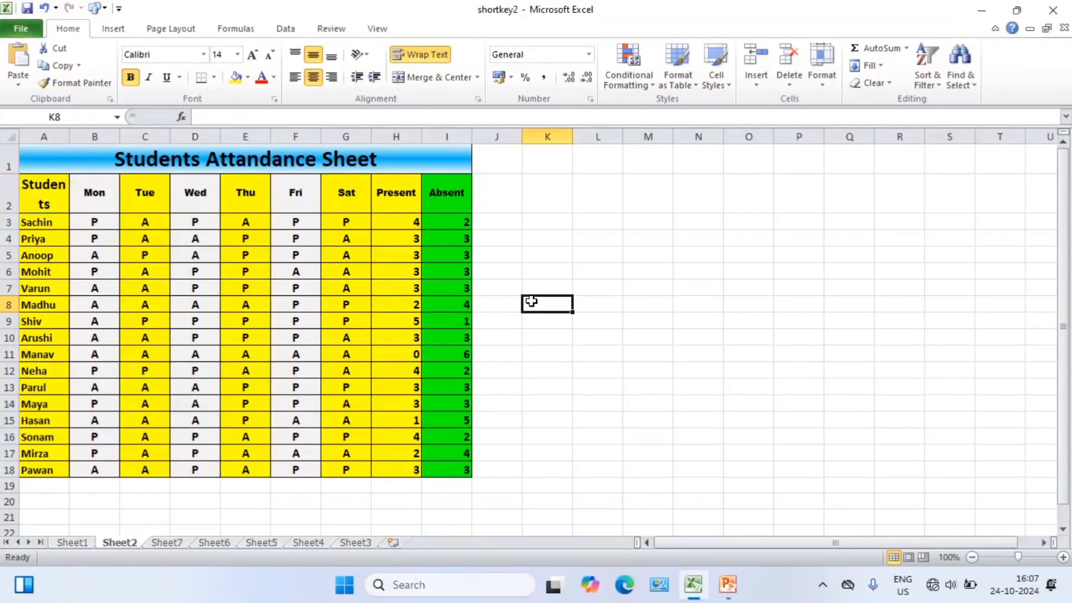
left_click(46, 196)
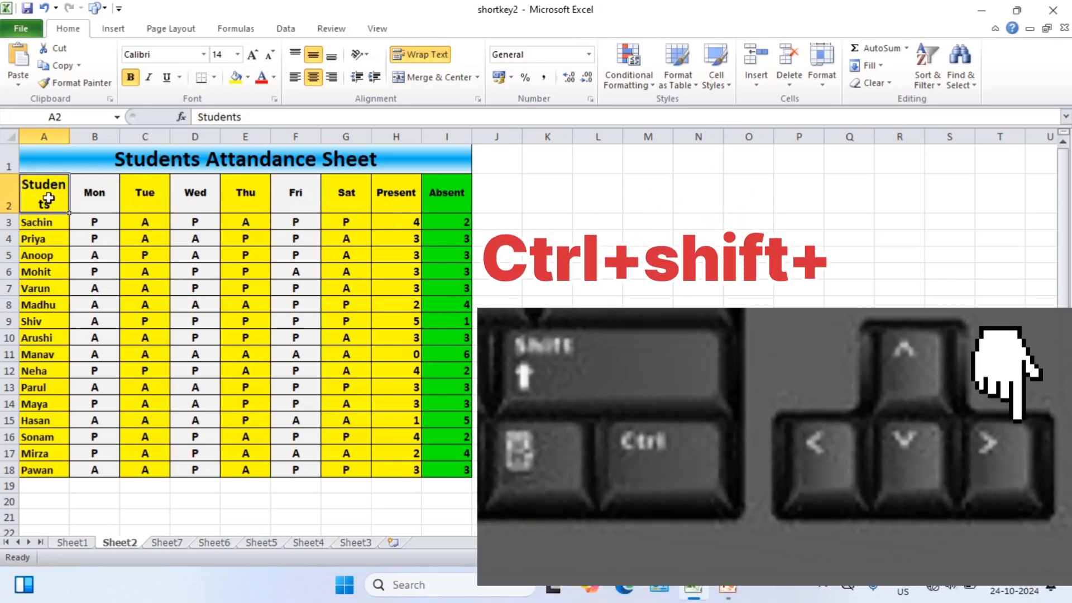
key("ctrl+shift+Right")
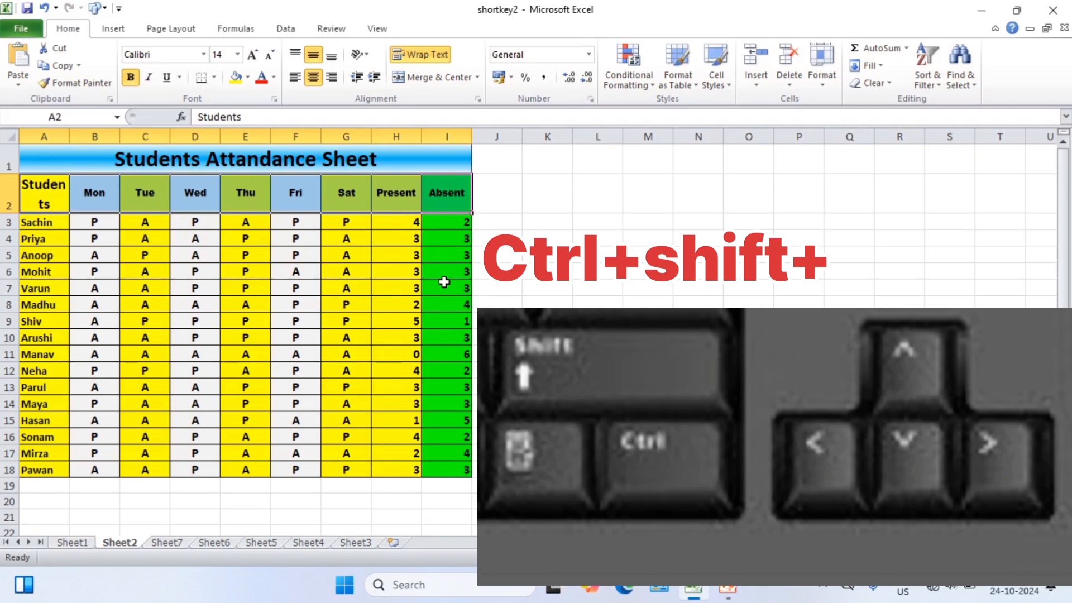
key("ctrl+shift+Down")
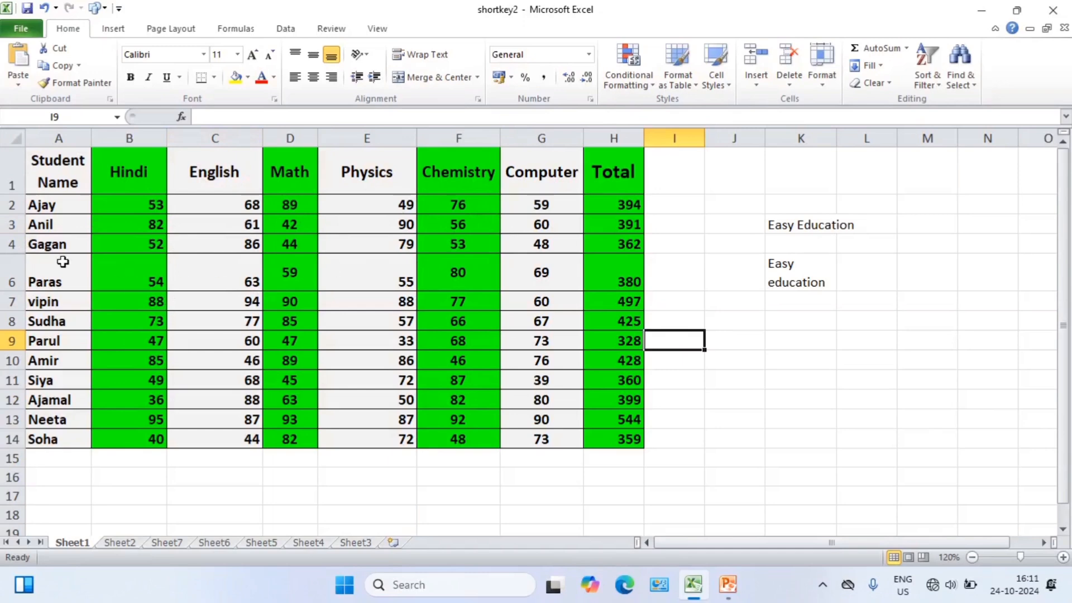
Widen the English column of the marks table on Sheet1 slightly.
left_click(165, 144)
left_click(262, 143)
left_click_drag(262, 141, 266, 141)
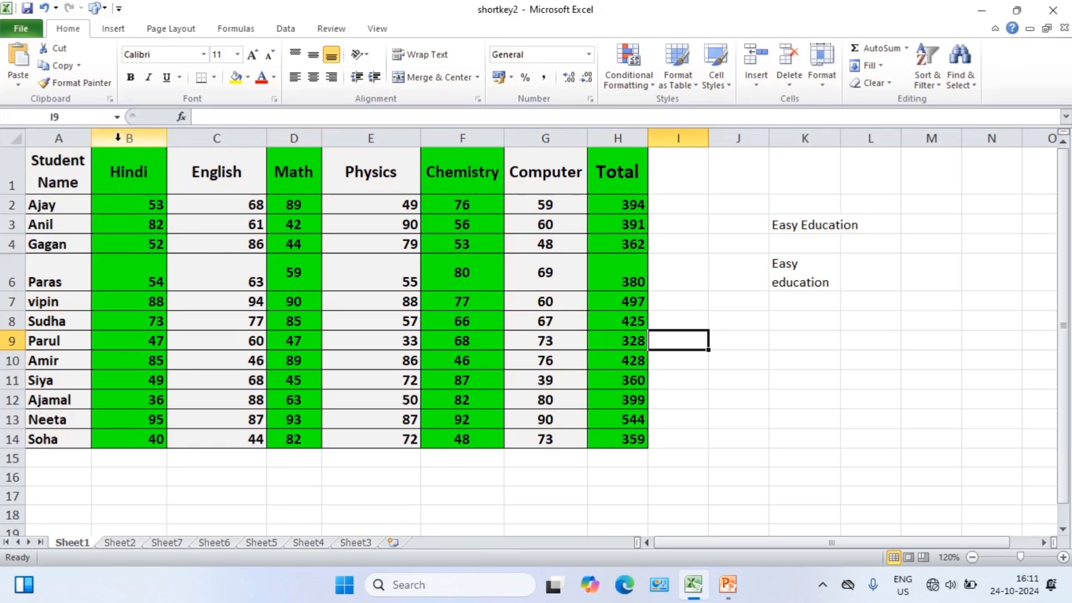
AutoFit the widths of columns B through H, from Hindi to Total, in the marks table.
left_click_drag(129, 137, 604, 146)
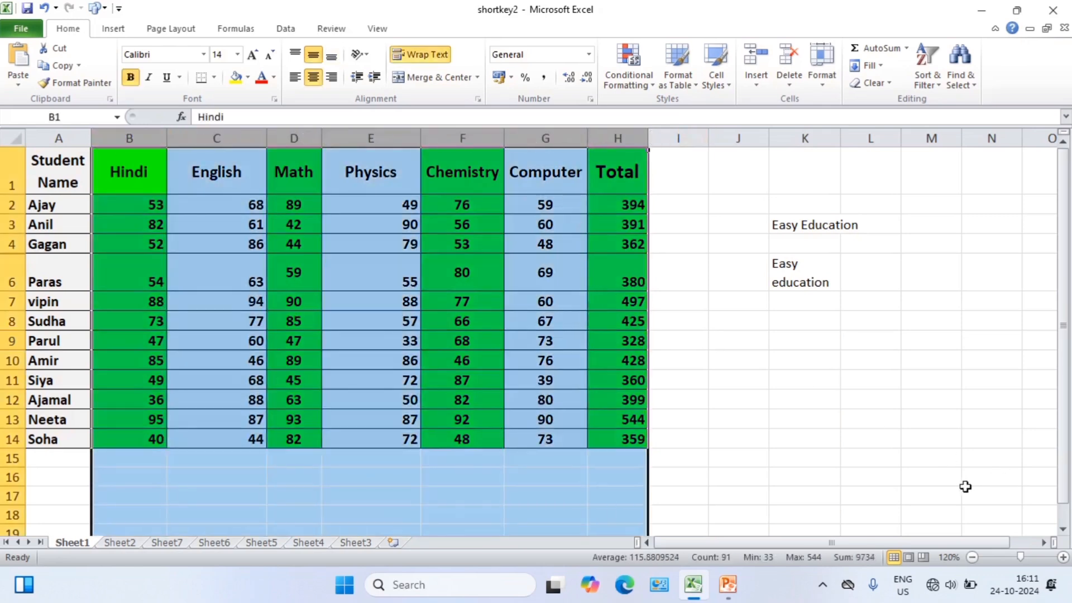
key("alt")
key("h")
key("o")
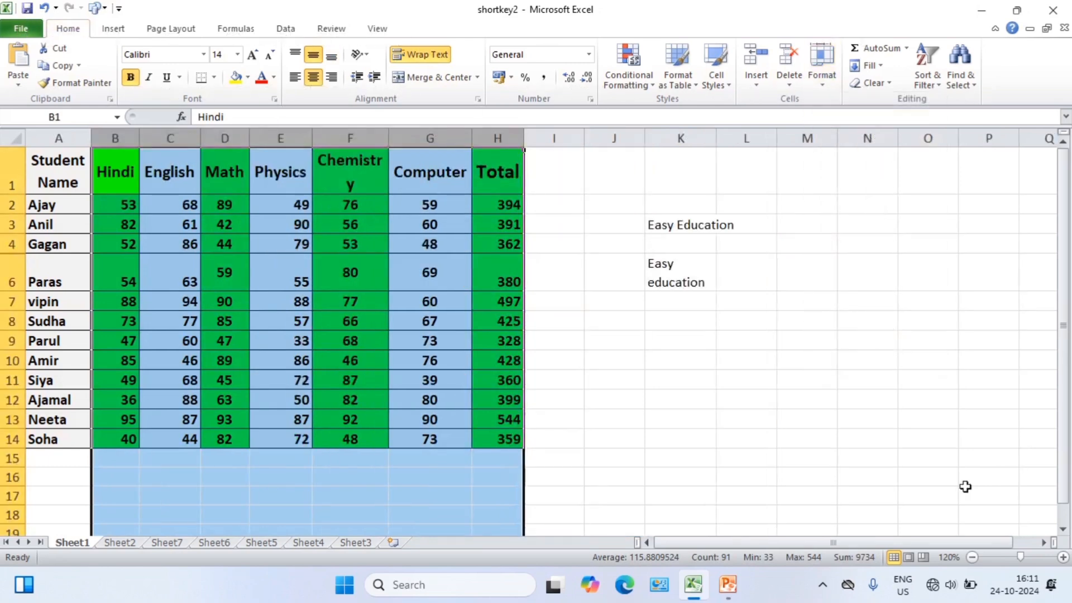
left_click(659, 393)
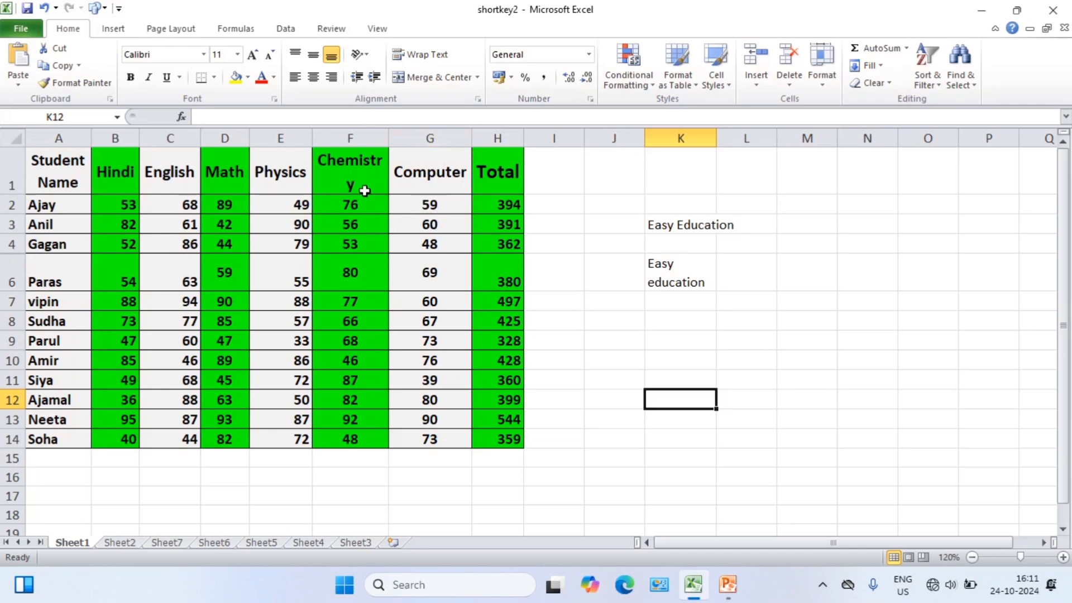
Check the formulas in the Total column and edit the one in H4 directly in the cell, replacing SUM with AVERAGEA.
left_click(560, 230)
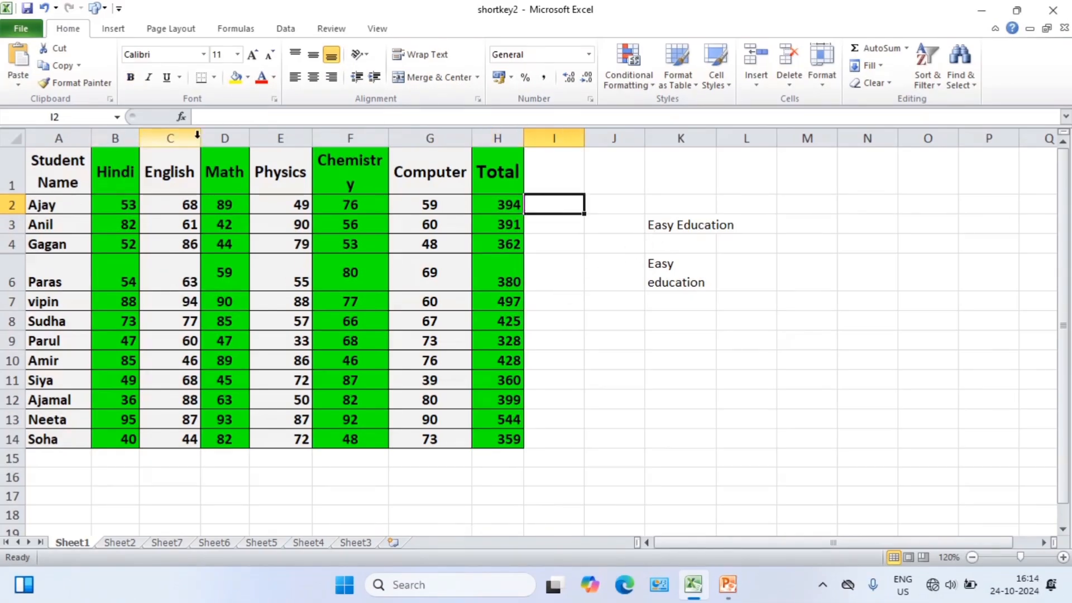
left_click(505, 203)
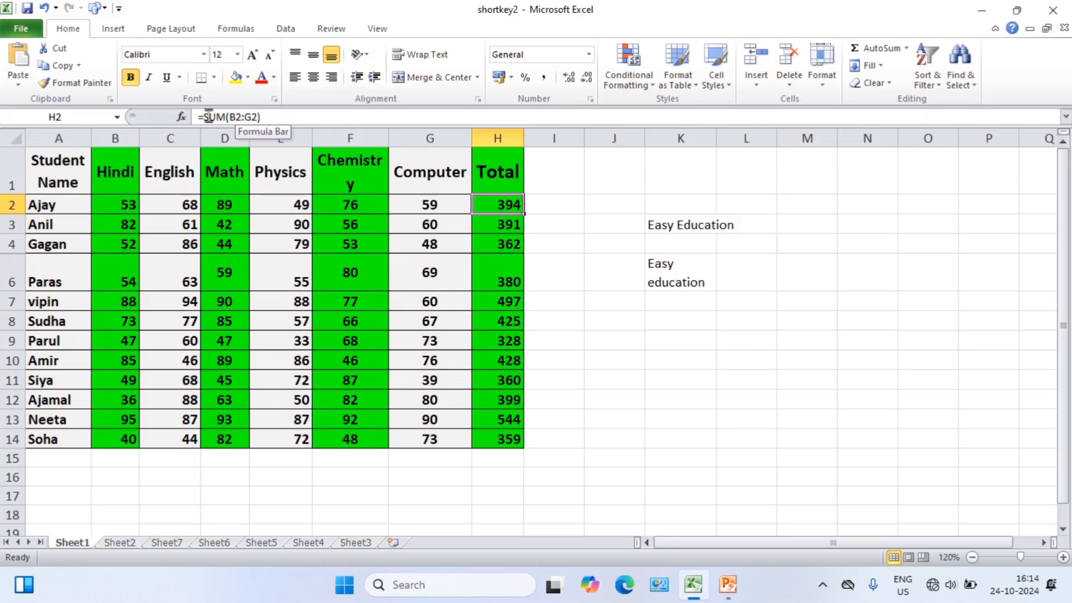
left_click(499, 225)
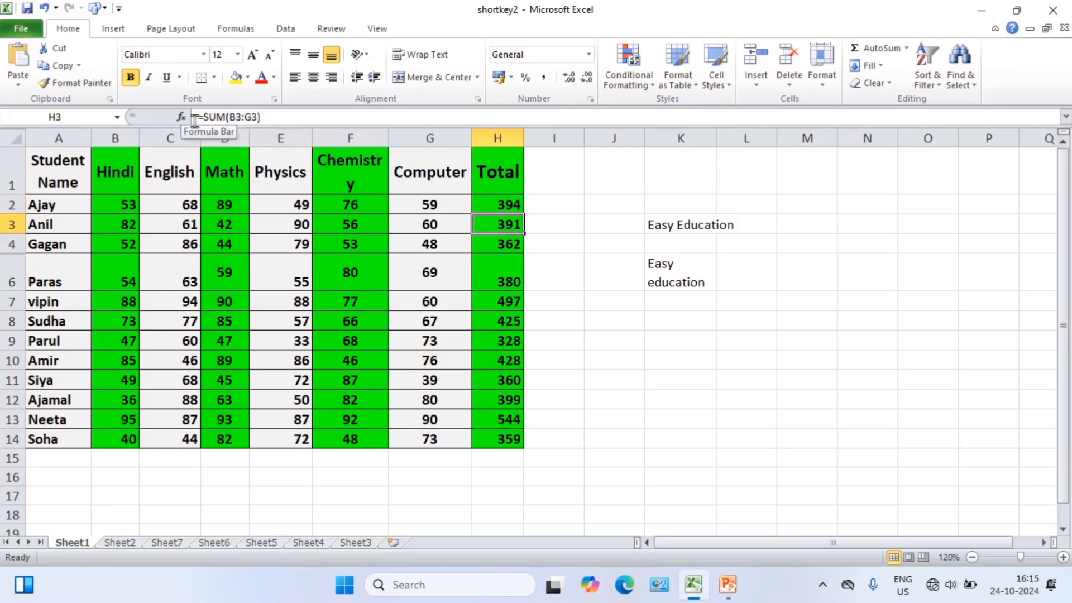
left_click(505, 249)
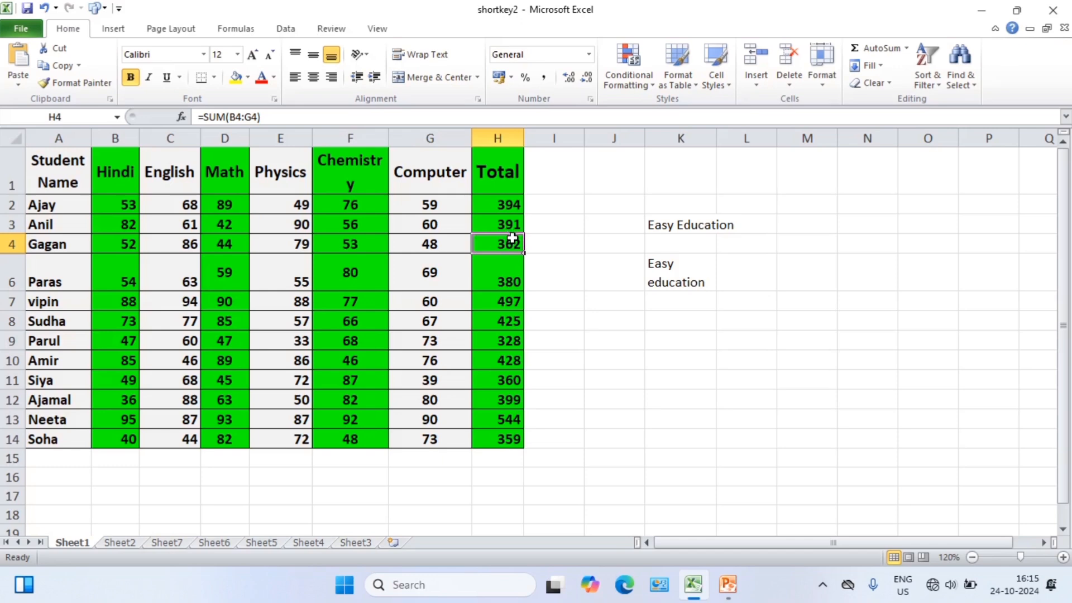
key("F2")
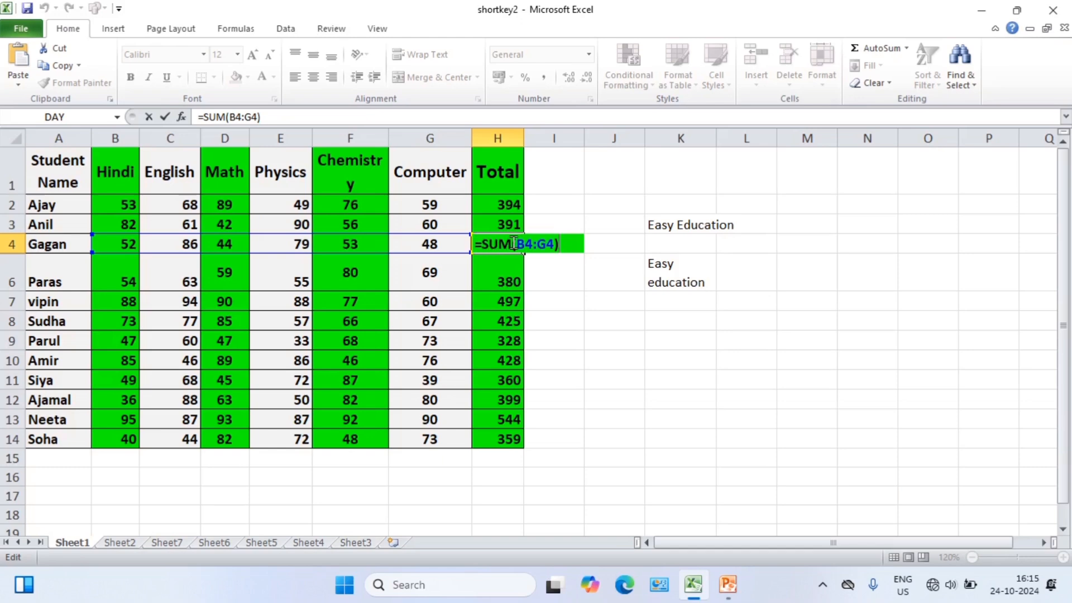
left_click_drag(512, 244, 481, 244)
type("Aver")
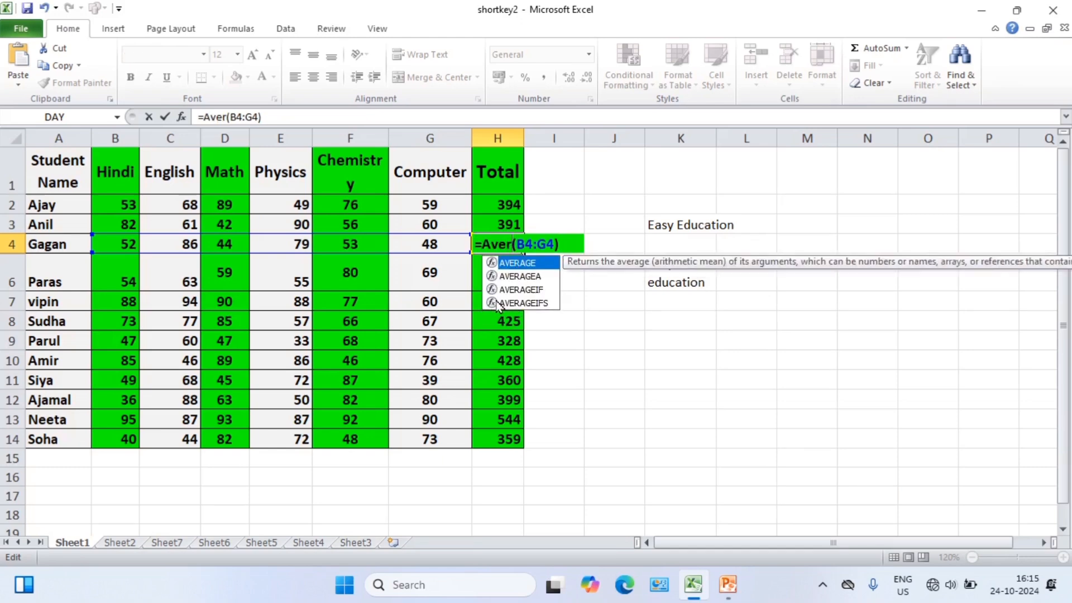
key("Down")
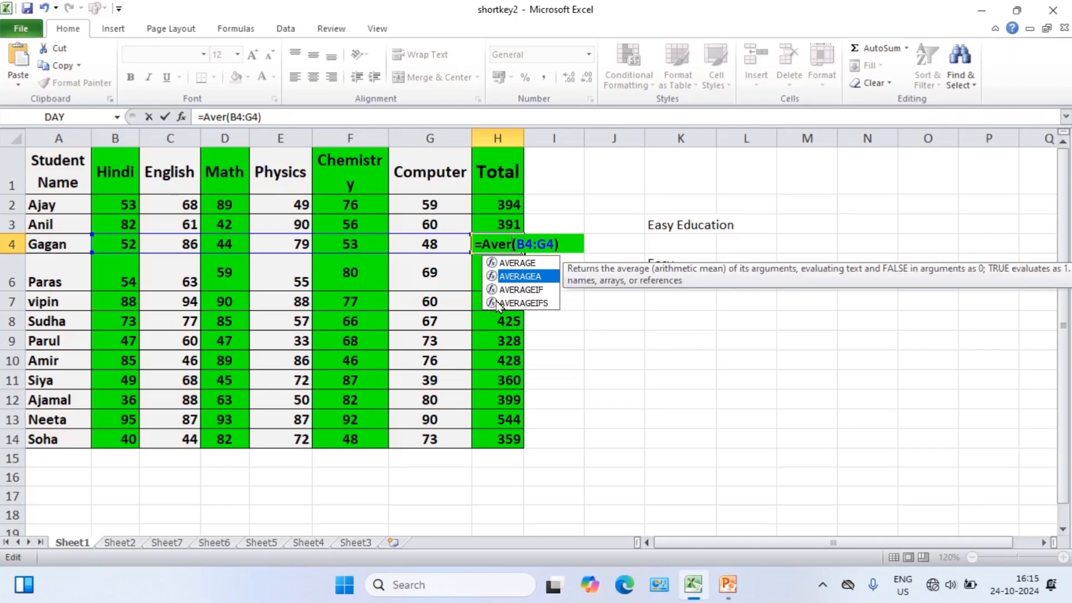
key("Tab")
key("Return")
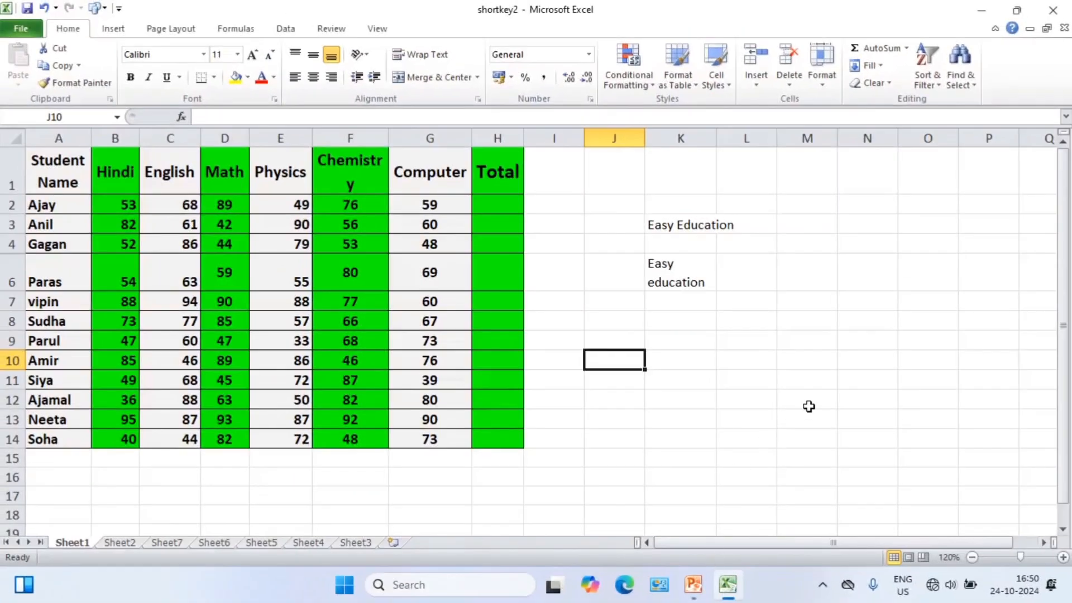
Widen column J and insert the current time as a fixed value in cell J13.
left_click(608, 418)
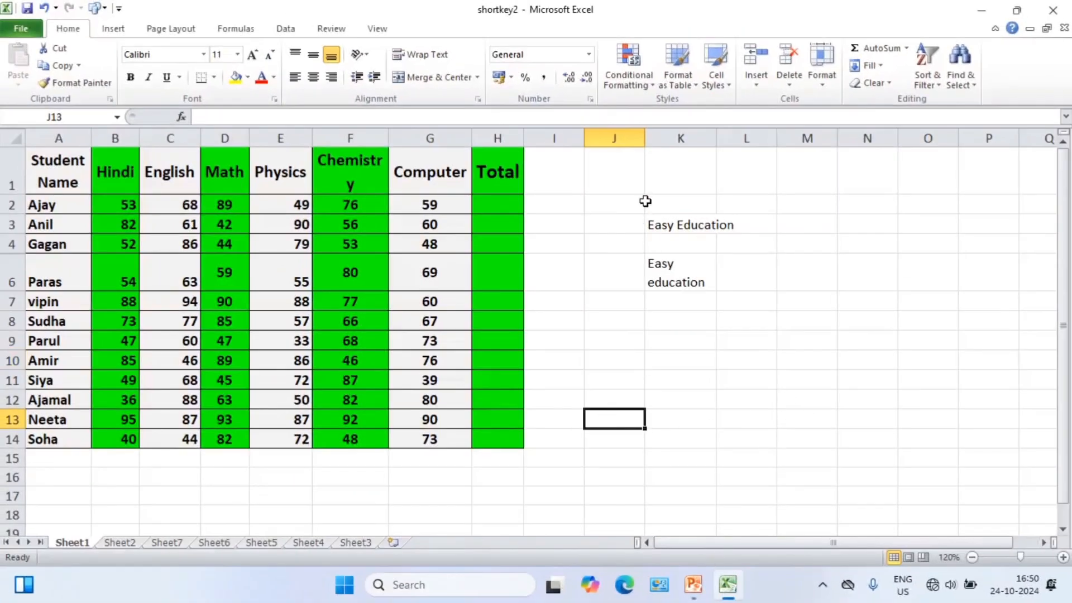
left_click_drag(645, 139, 684, 139)
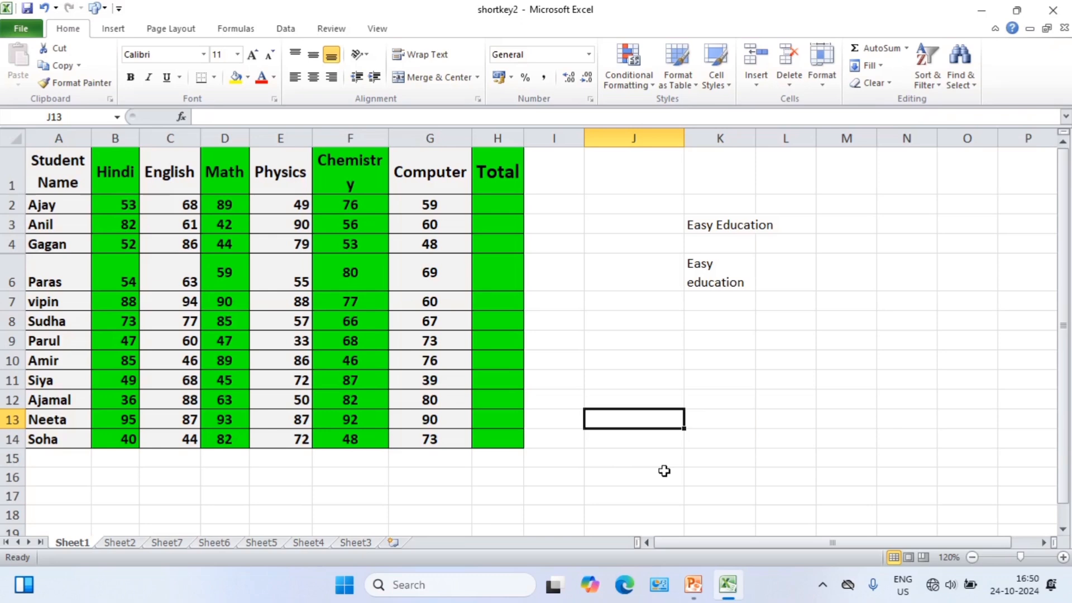
key("ctrl+shift+semicolon")
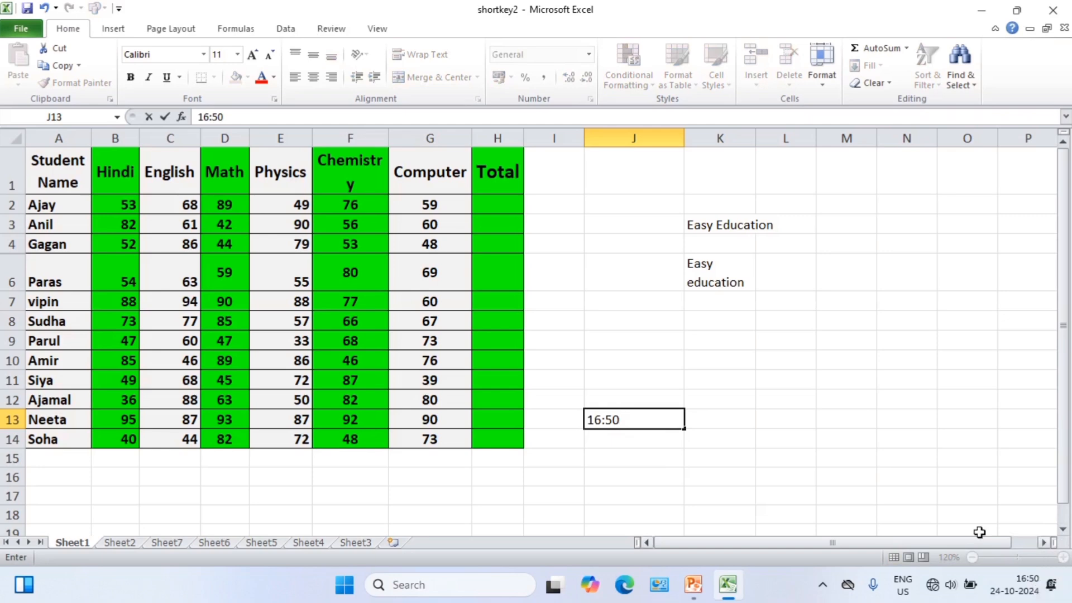
left_click(904, 495)
left_click(1063, 557)
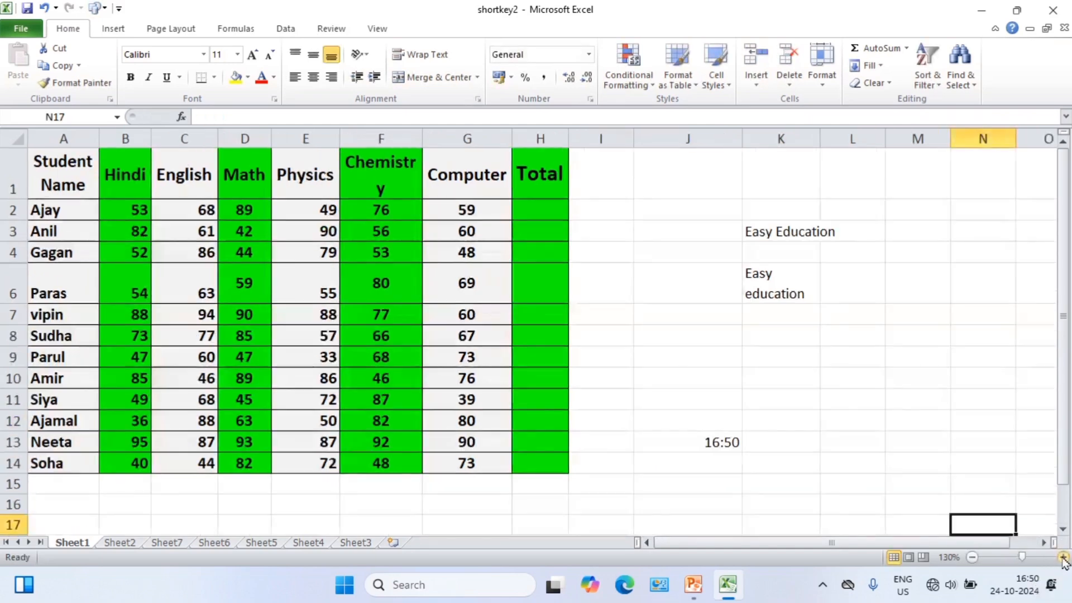
left_click(1063, 557)
left_click(691, 413)
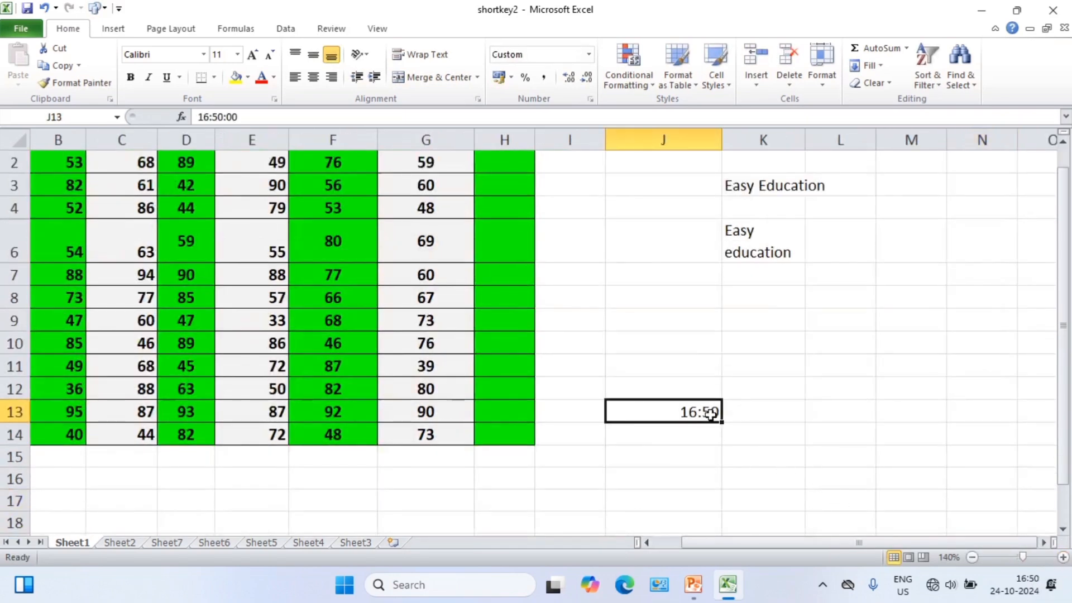
scroll(662, 416, "up", 1)
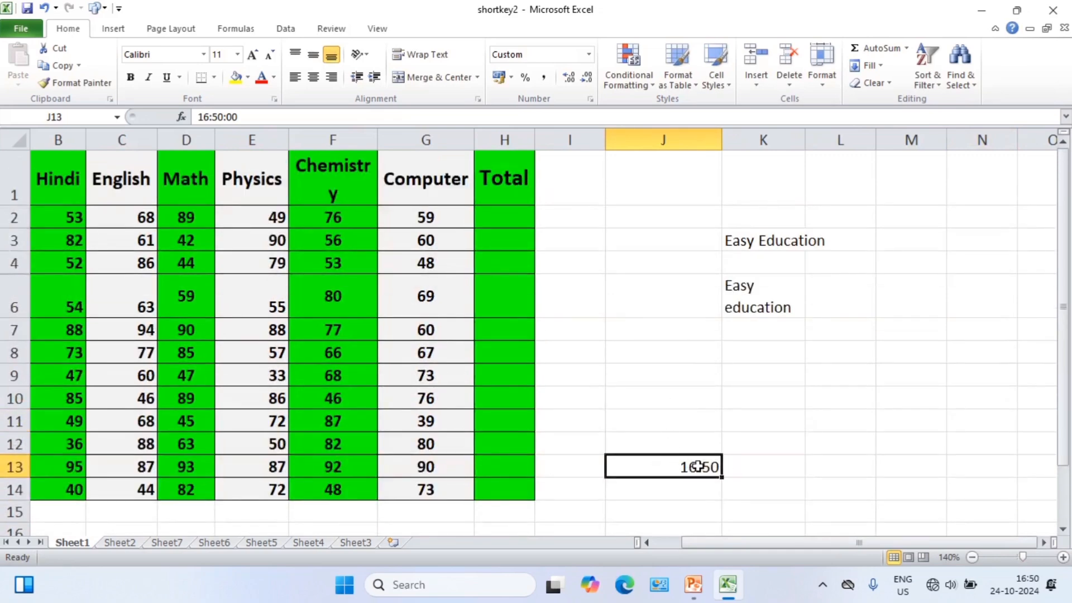
left_click(748, 461)
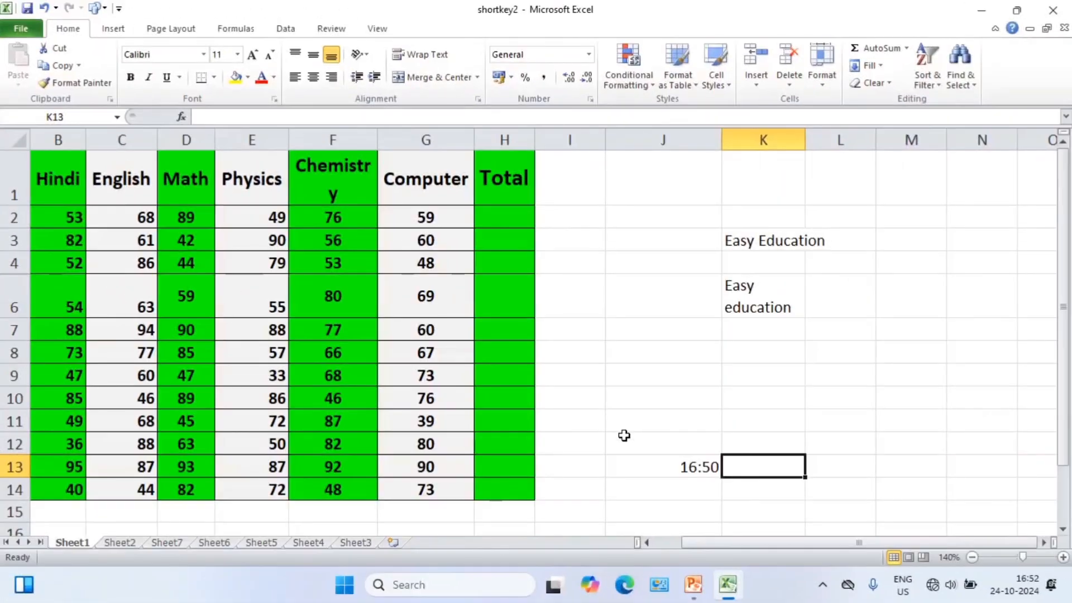
left_click(651, 394)
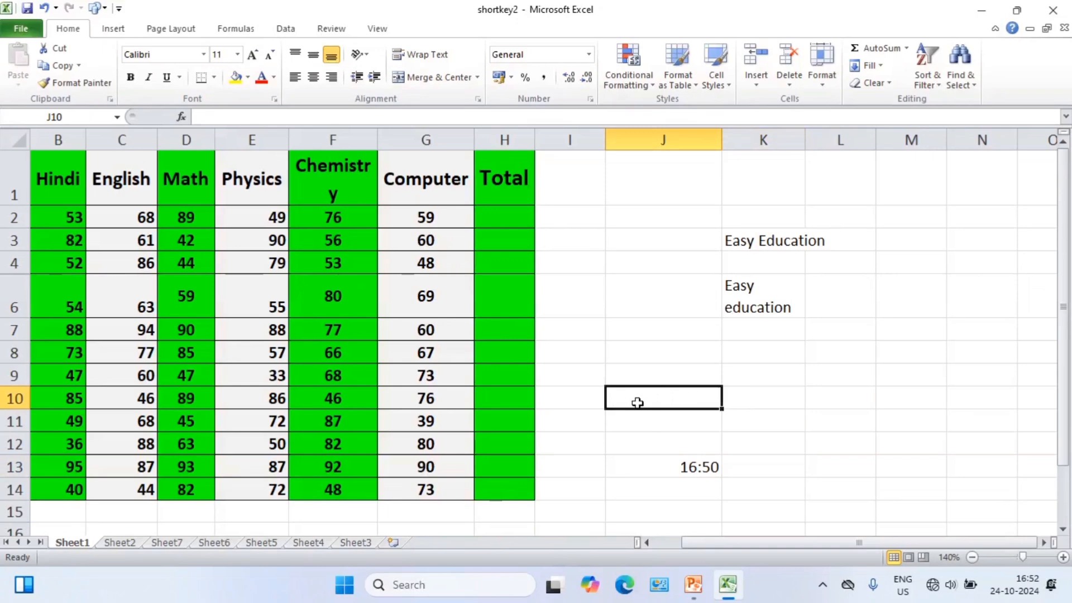
left_click(670, 369)
left_click(663, 327)
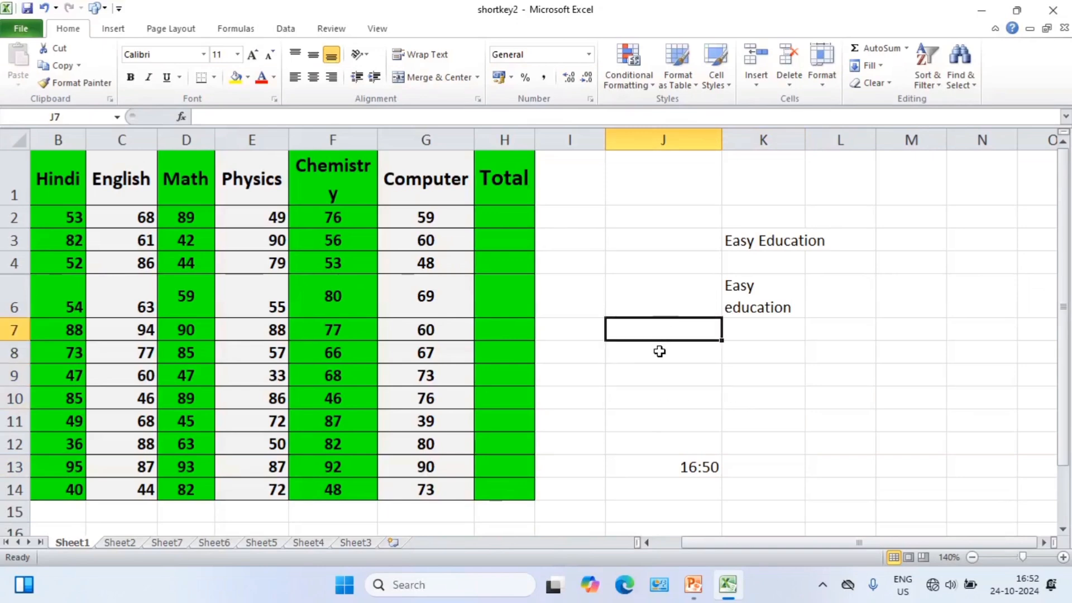
left_click(659, 352)
left_click(649, 413)
left_click(649, 379)
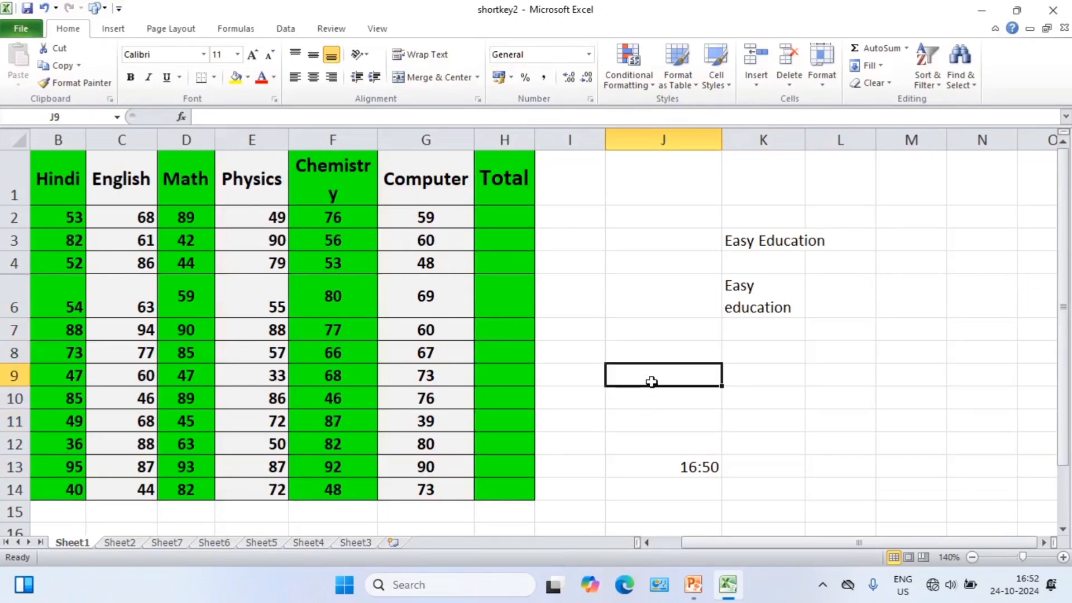
left_click(661, 350)
left_click(667, 328)
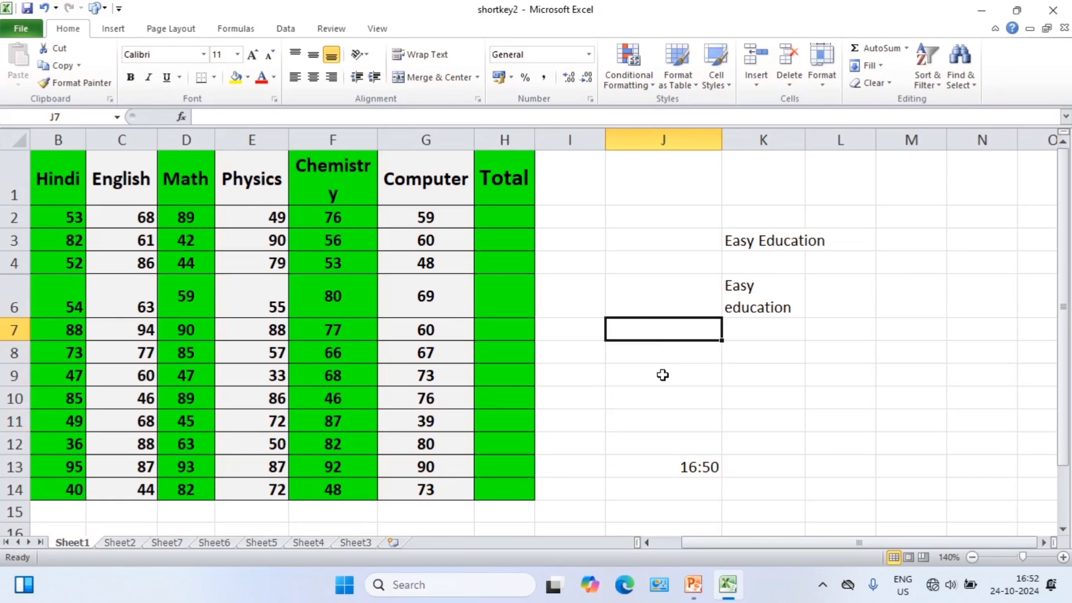
left_click(663, 374)
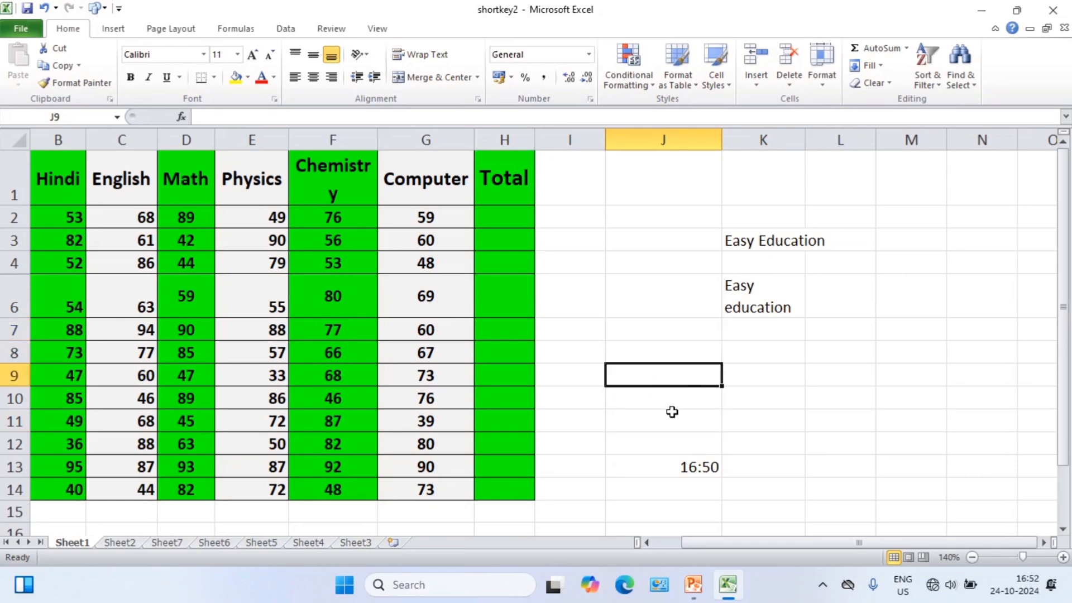
Insert the current date as a fixed value in cell J12, directly above the time.
left_click(673, 445)
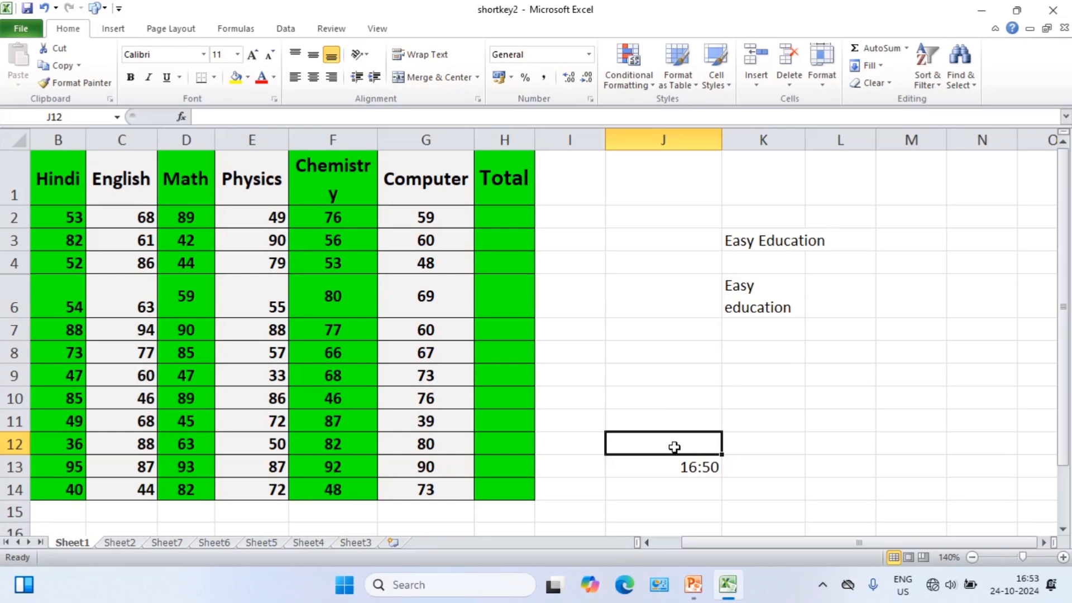
key("ctrl+semicolon")
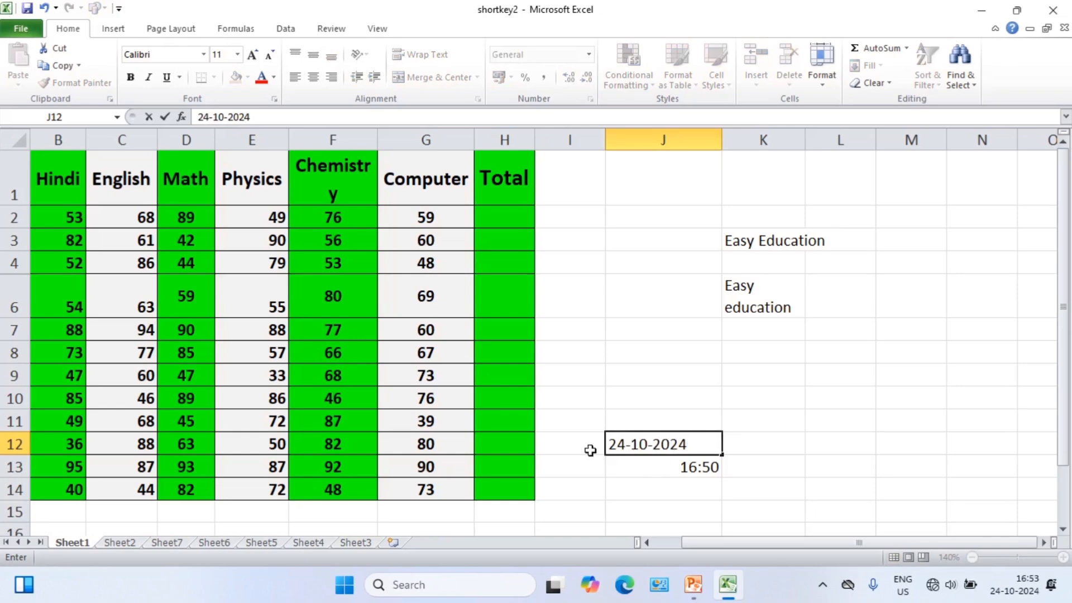
left_click(672, 423)
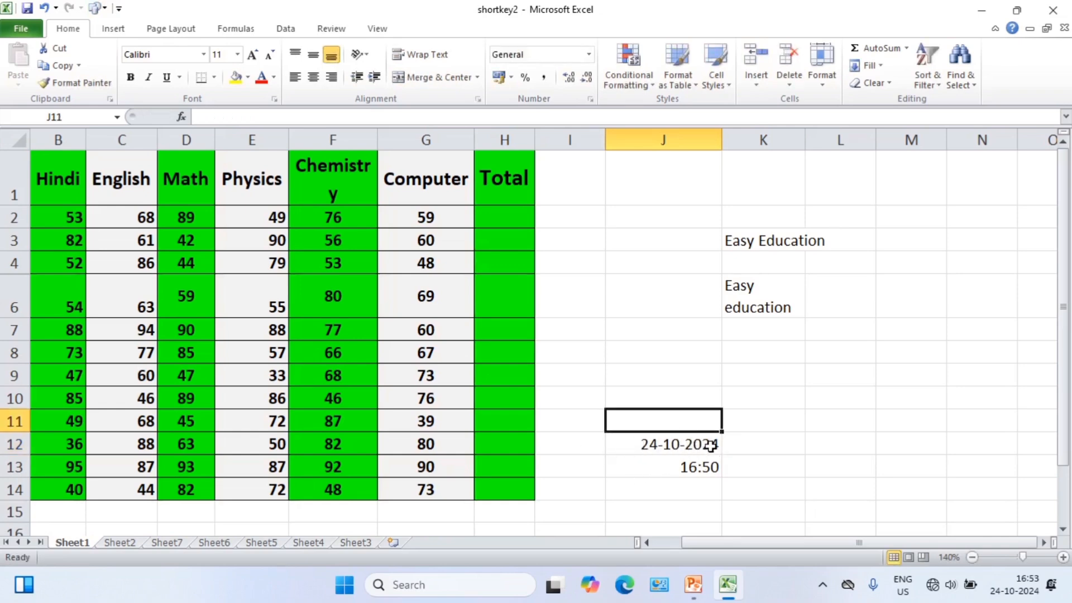
Make the date in J12 and the time in J13 bold.
left_click(646, 446)
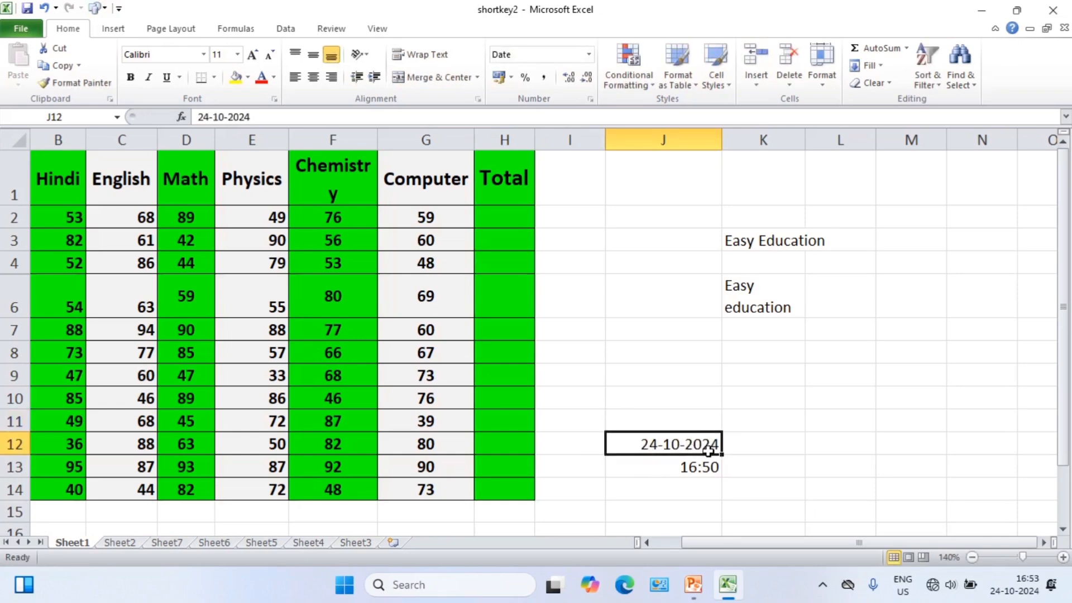
left_click(131, 77)
left_click(619, 467)
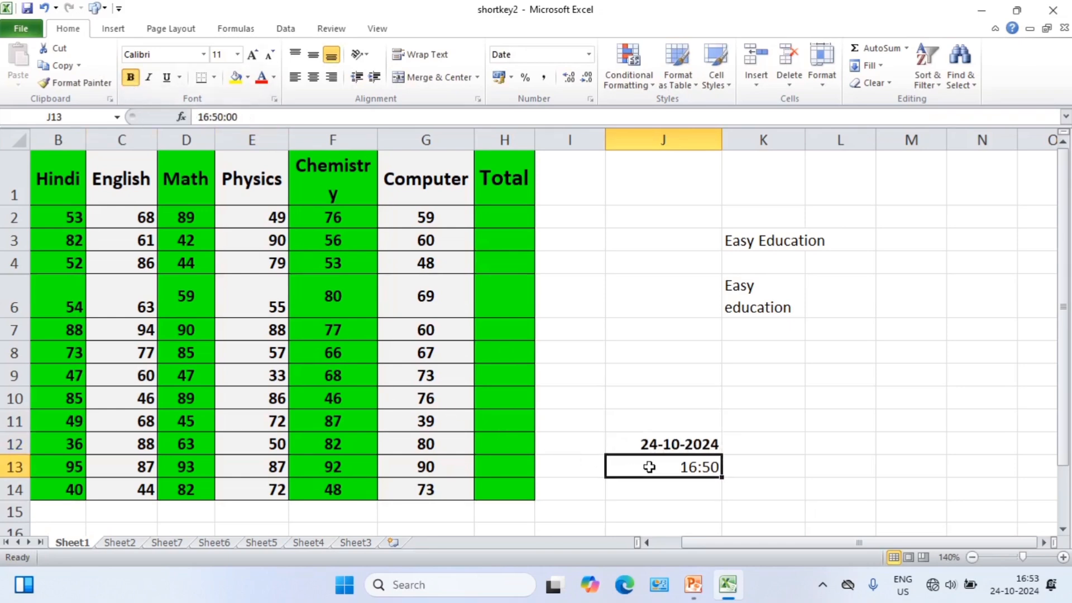
left_click(134, 81)
left_click(659, 445)
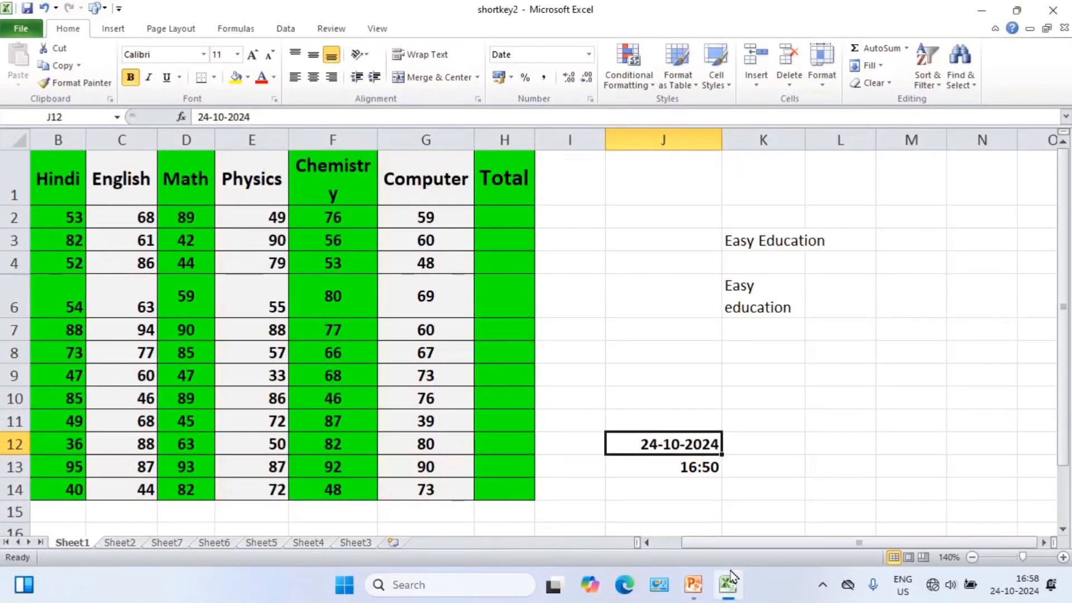
Enter the date 24-10-2024 in cell J10.
left_click(784, 420)
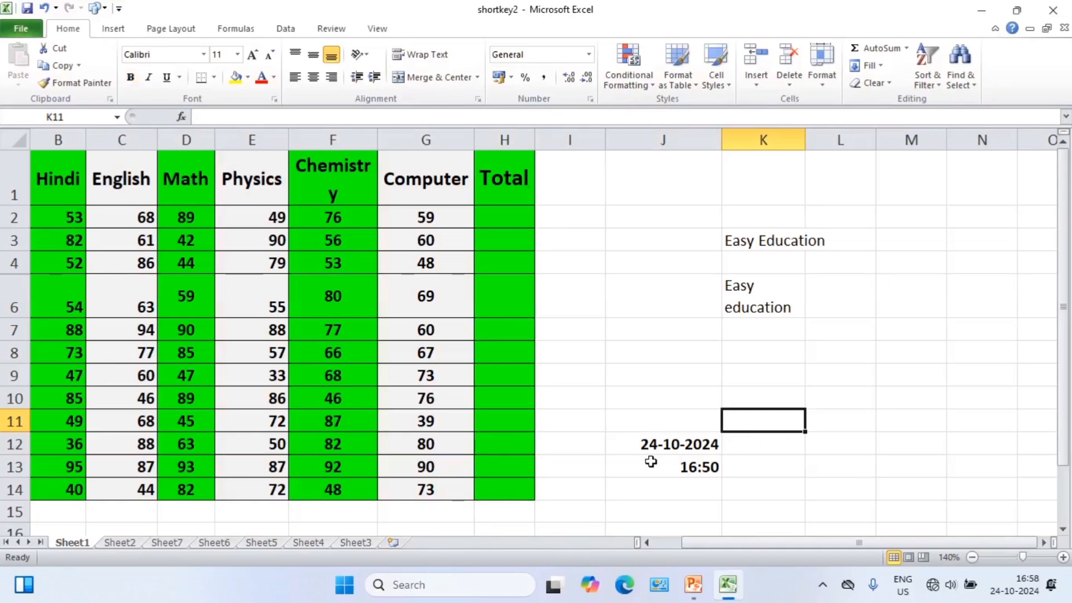
left_click(670, 398)
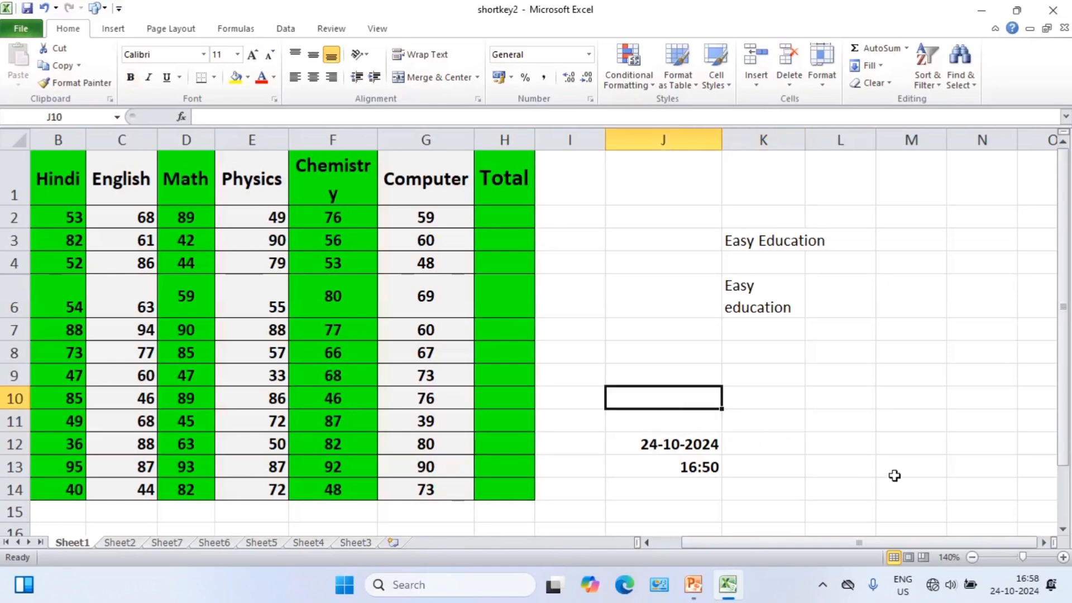
type("24")
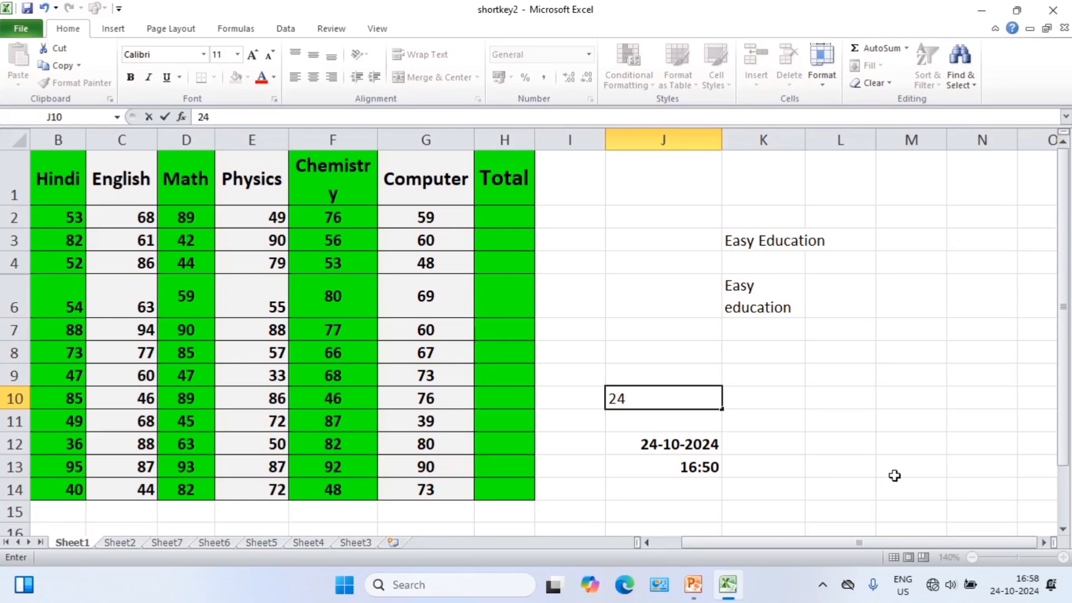
type("-10-2024")
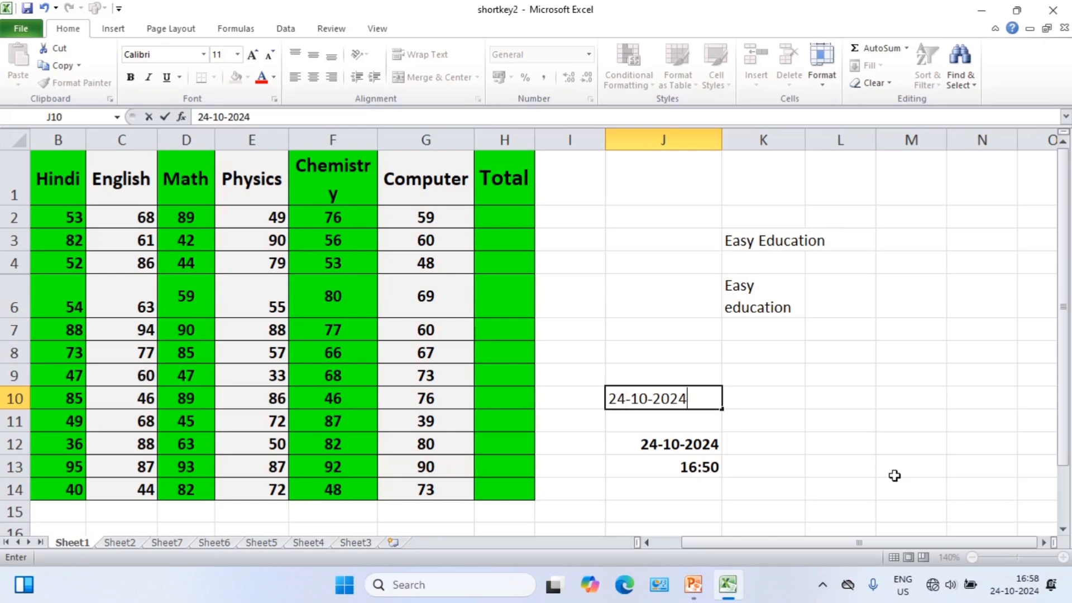
key("Return")
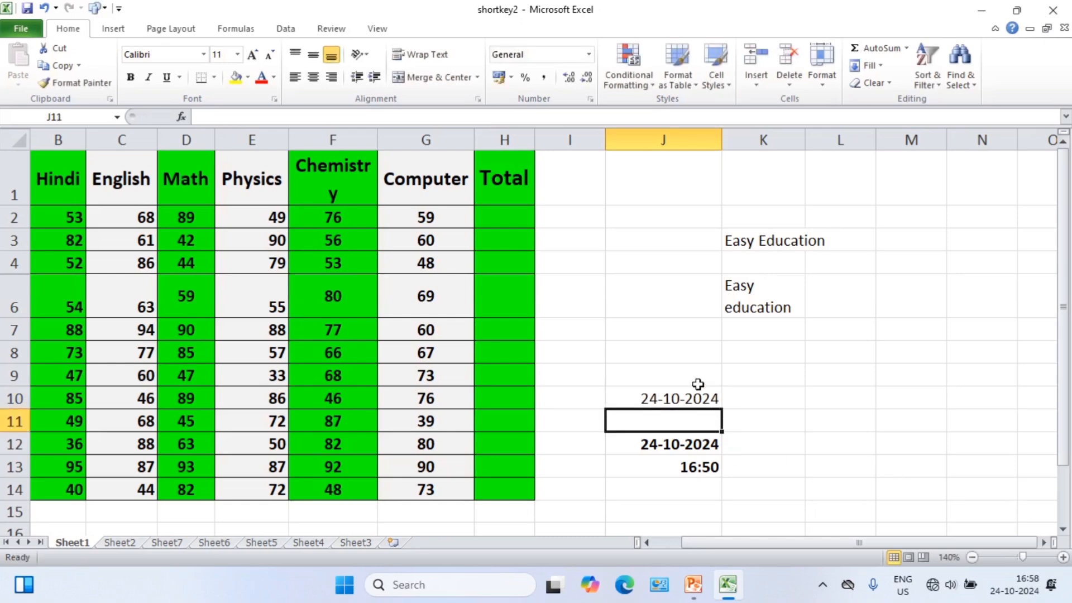
Format the date in J10 as bold, size 16, with the day-month-year date format that reads 24-Oct-24.
left_click(694, 397)
left_click(130, 77)
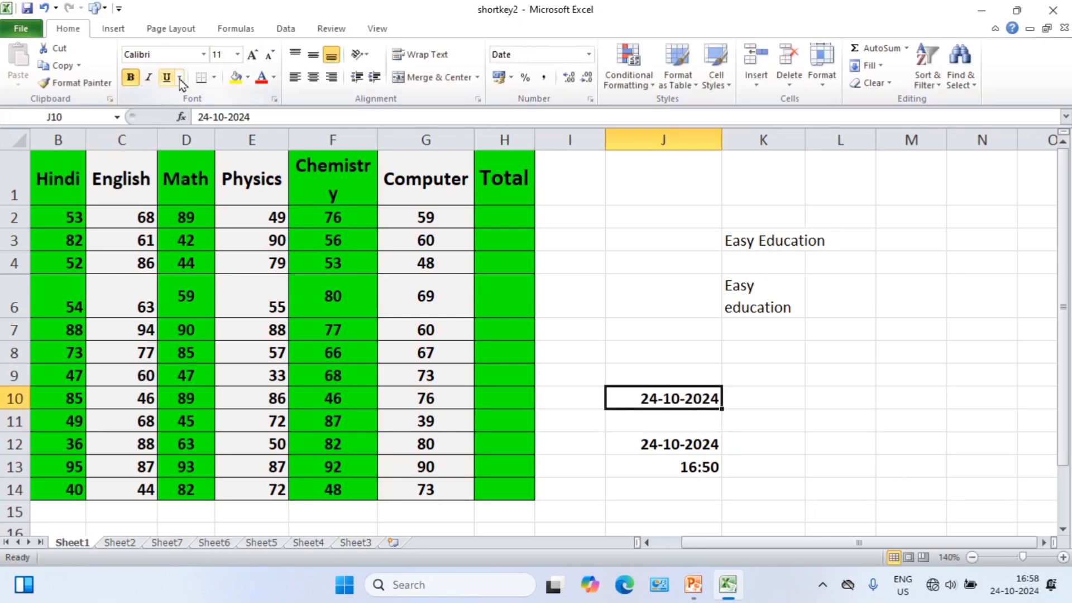
left_click(252, 54)
left_click(252, 55)
left_click(252, 54)
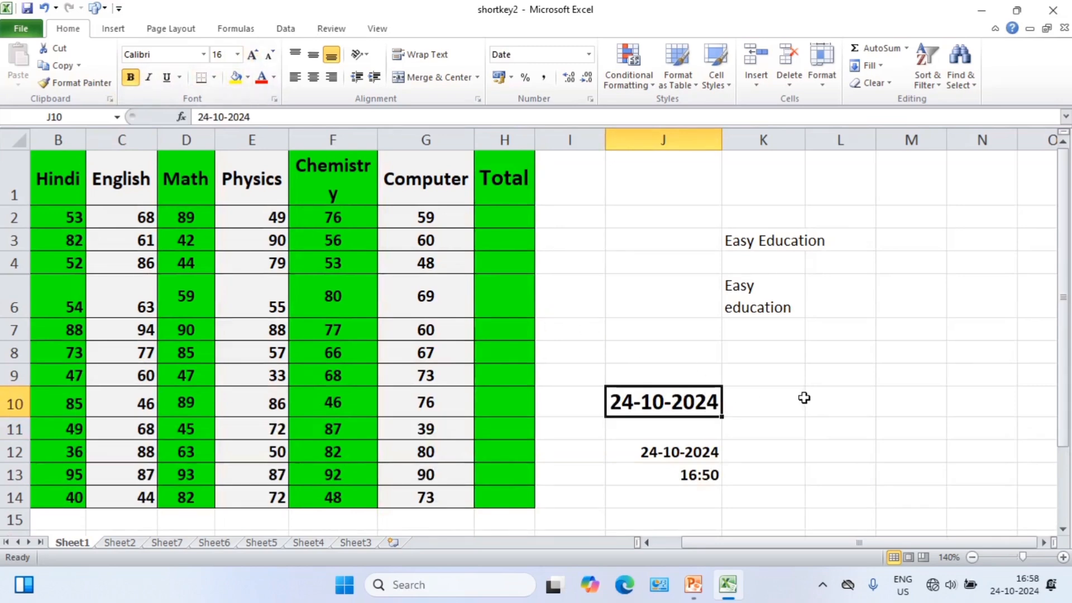
key("ctrl+shift+3")
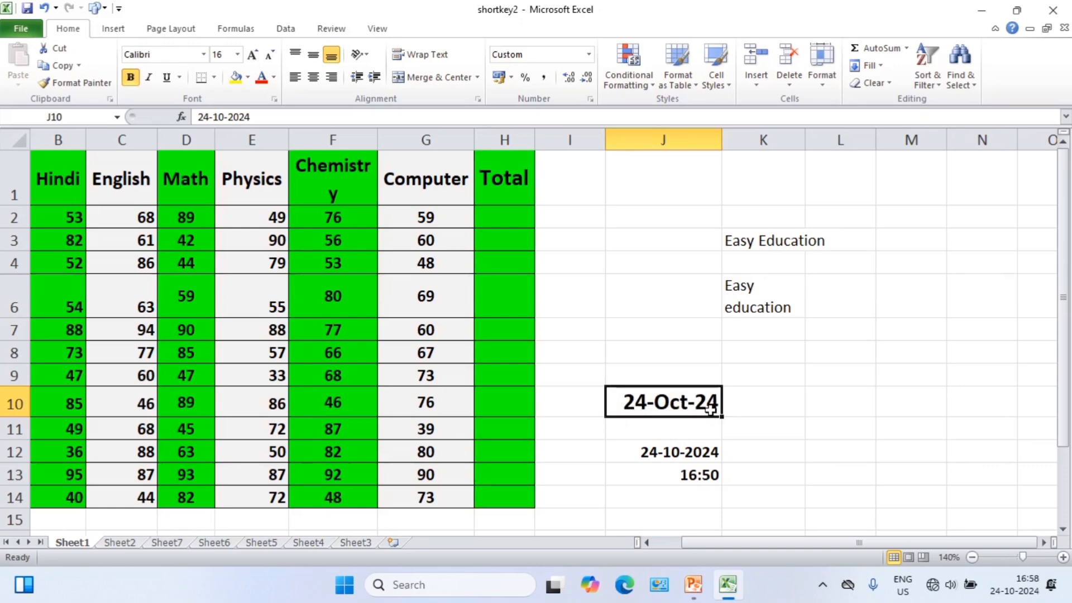
left_click(749, 406)
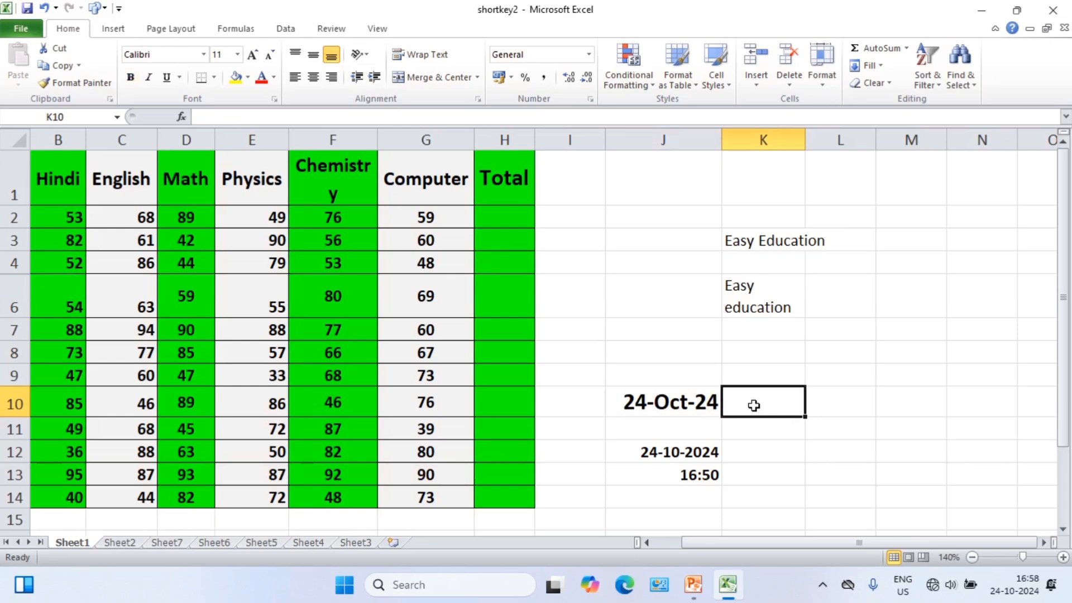
left_click(682, 399)
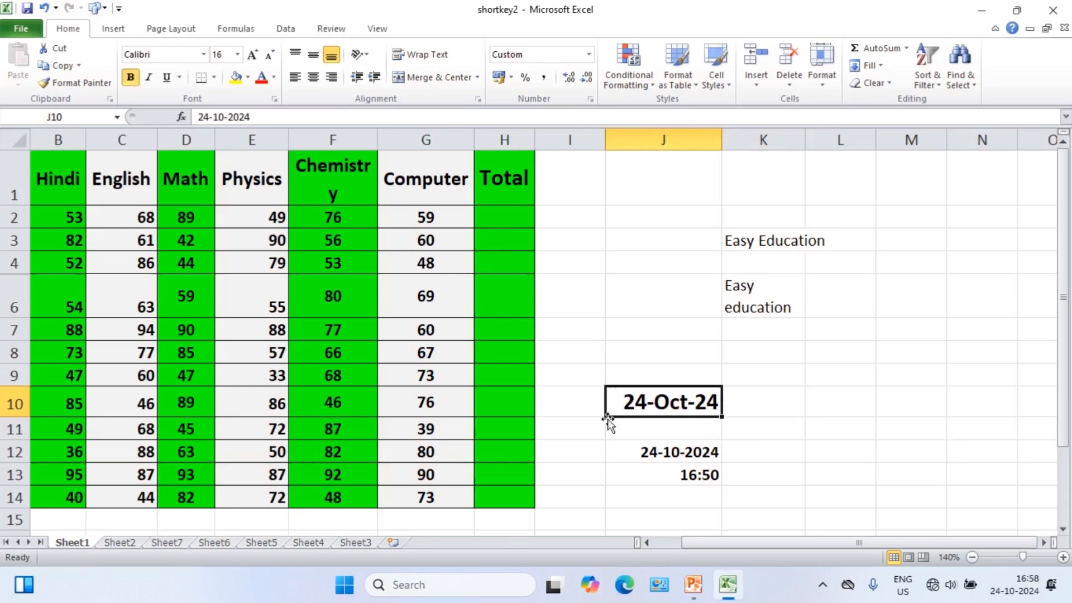
left_click(676, 452)
left_click(763, 407)
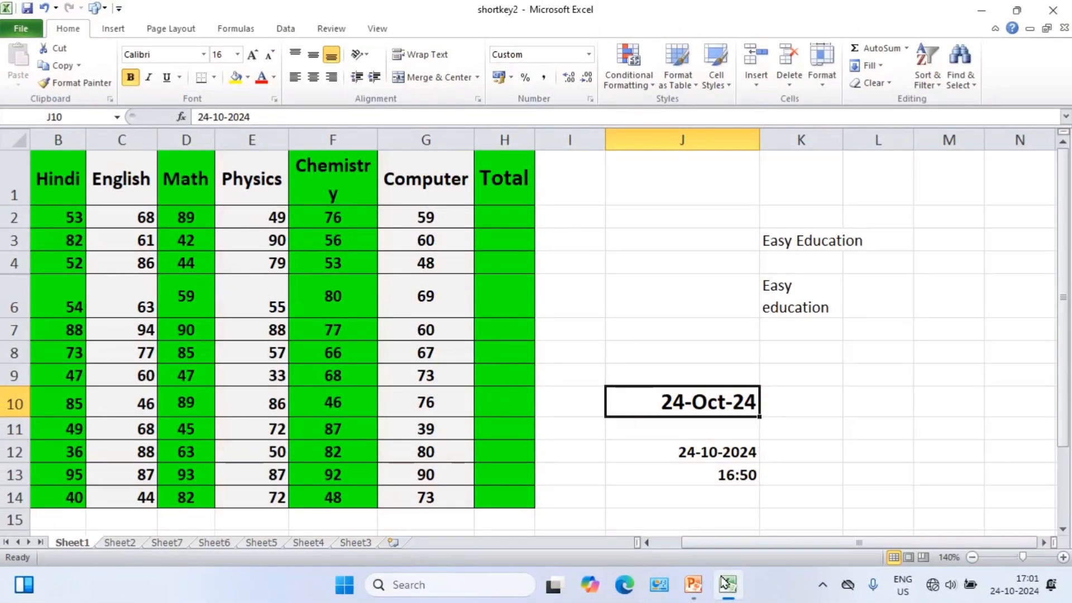
Reduce the font size of the date in J10 to 12 and widen column J slightly.
left_click(806, 403)
left_click(719, 406)
left_click(268, 58)
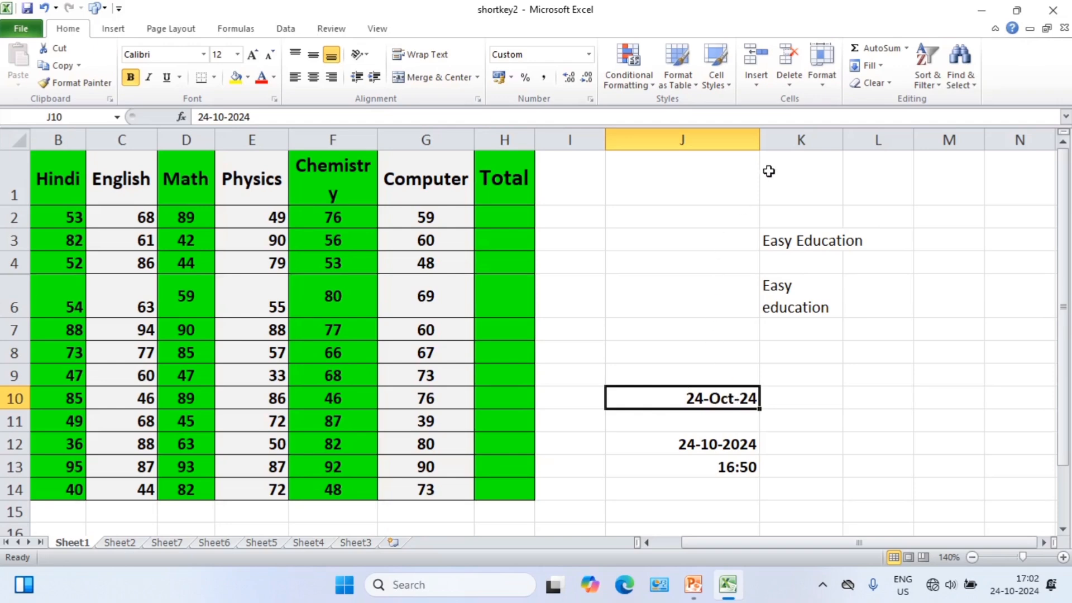
left_click_drag(760, 138, 794, 138)
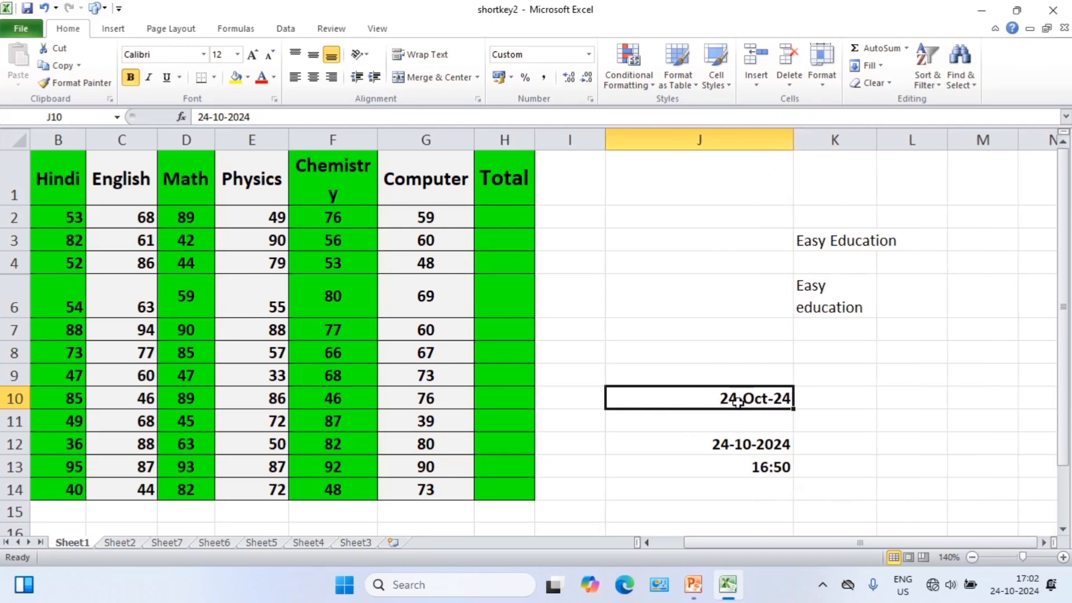
Apply the custom number format dddd-mmmm-yyyy to the date in J10.
left_click(740, 383)
left_click(741, 396)
key("ctrl+1")
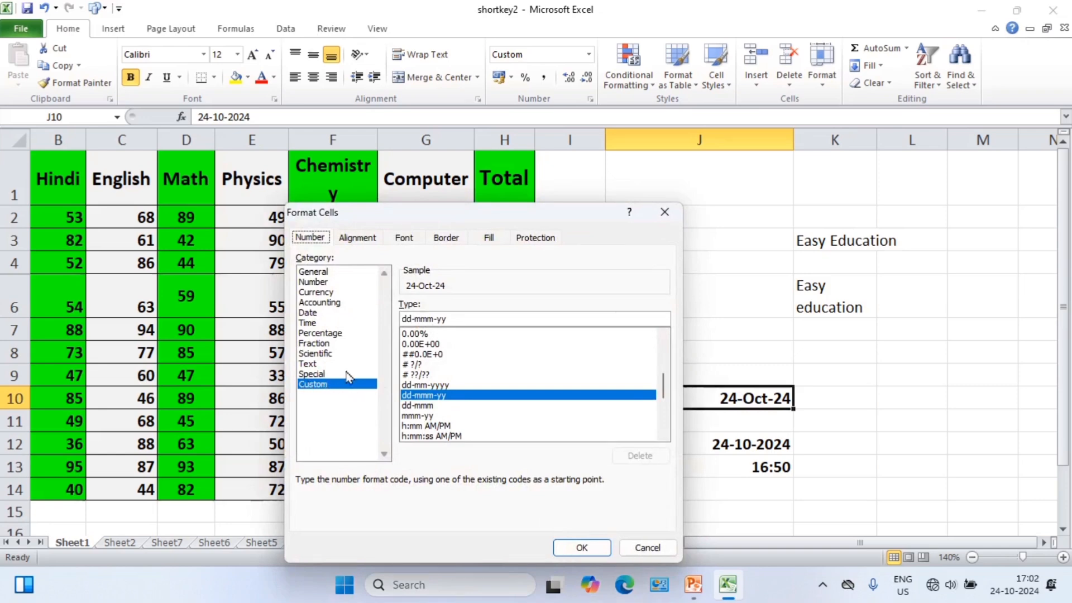
left_click(410, 318)
type("dd-")
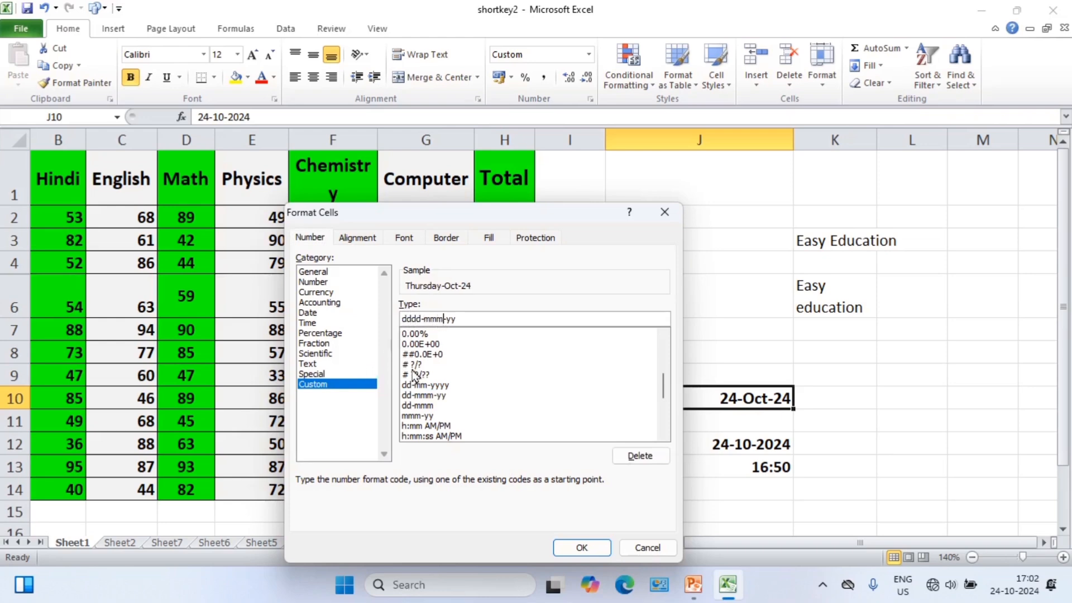
type("m")
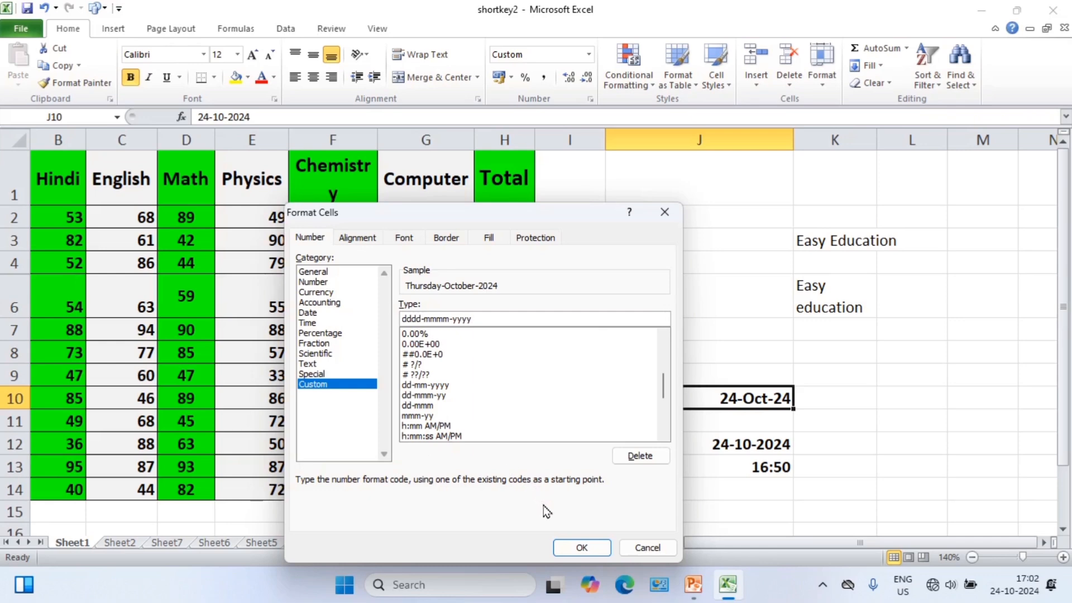
left_click(581, 548)
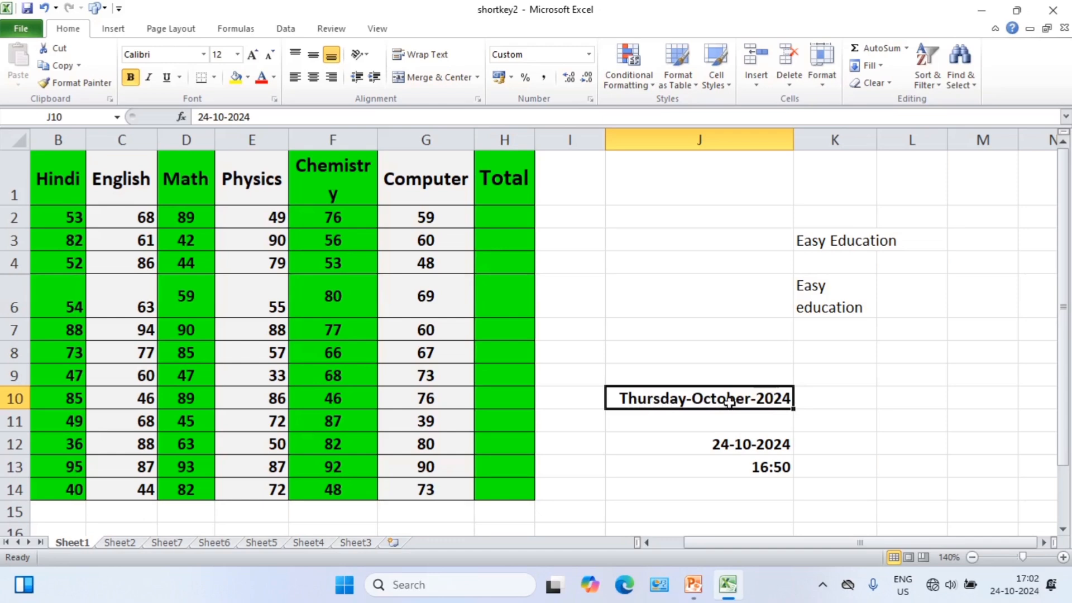
left_click(696, 376)
left_click(627, 400)
Fill the Total column H2:H14 with AutoSum formulas that add each row's subject marks.
left_click(490, 223)
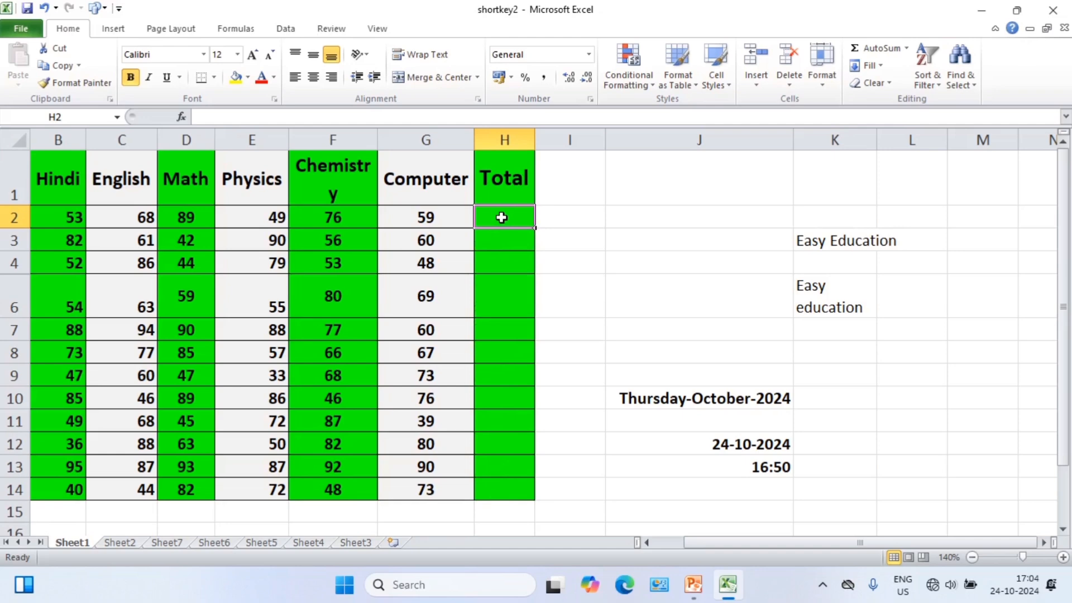
left_click_drag(501, 218, 496, 494)
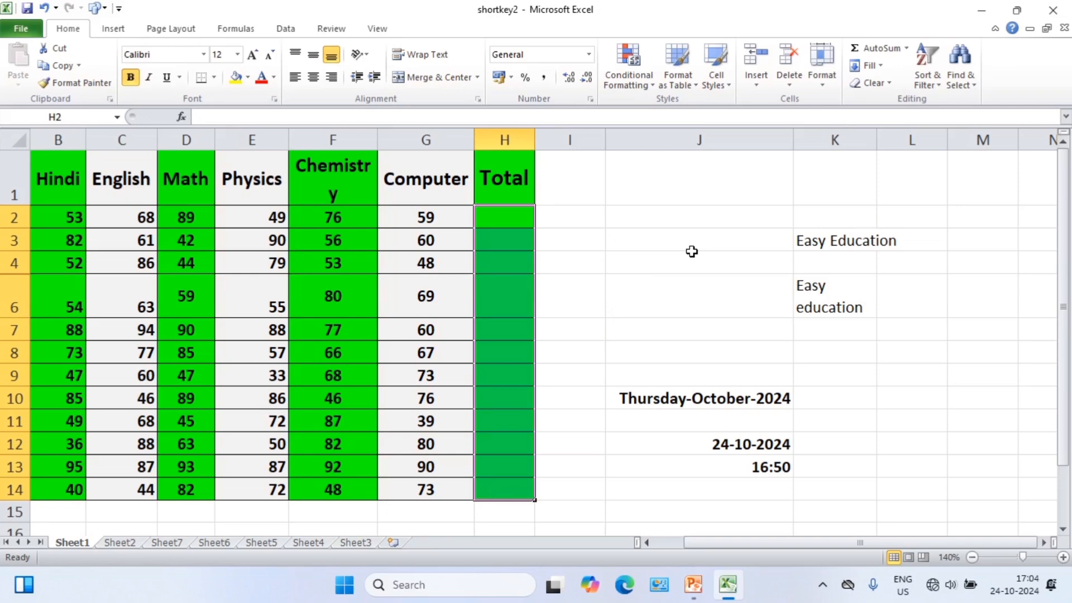
key("alt+equal")
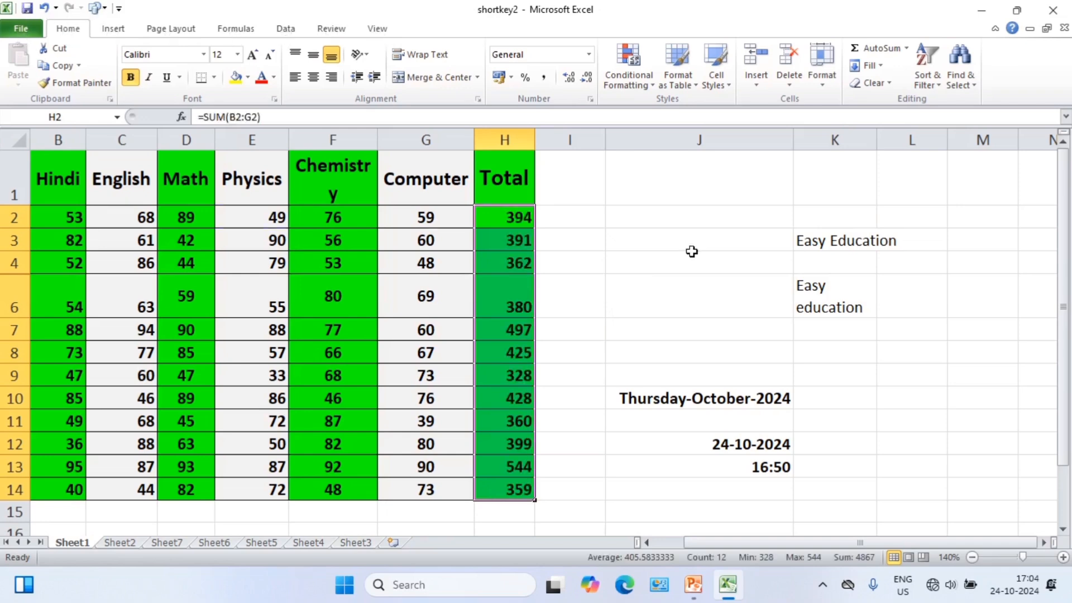
left_click(557, 217)
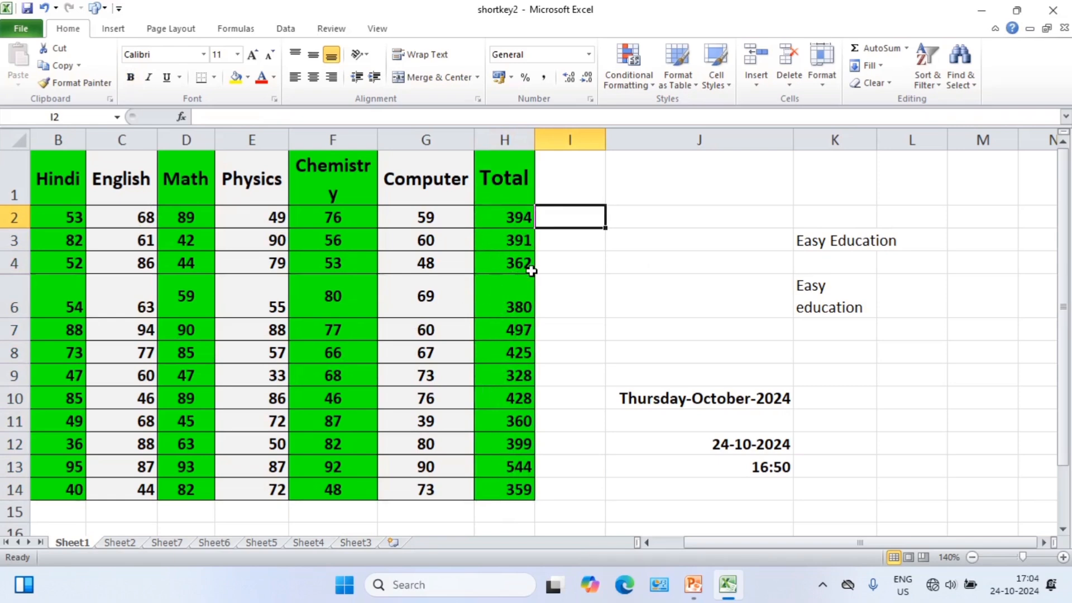
left_click(586, 264)
left_click(579, 242)
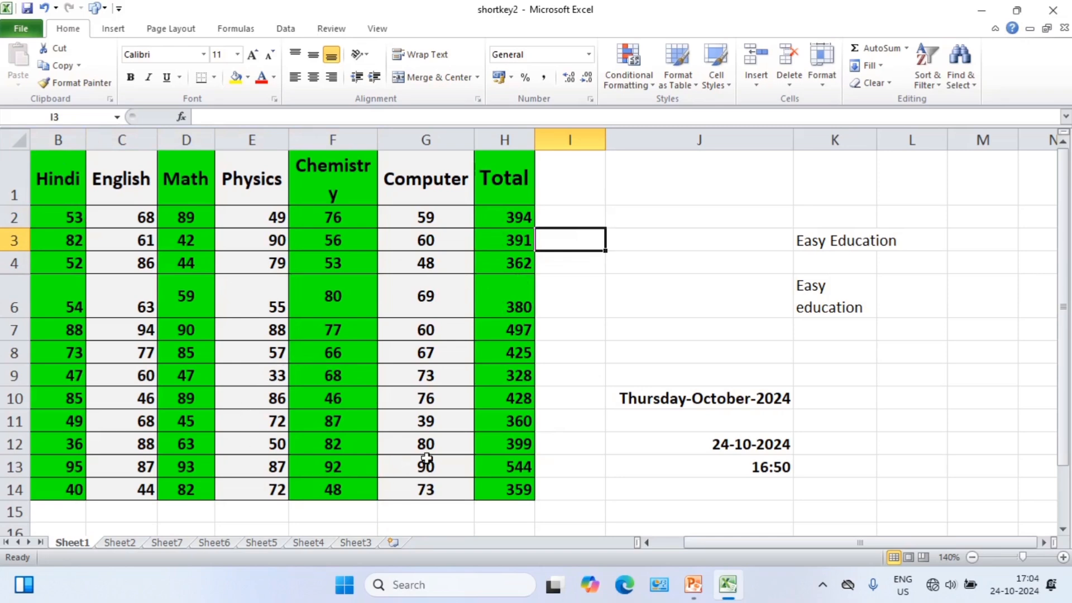
Switch to the students' attendance table on Sheet2 and select the empty cell L1.
left_click(332, 188)
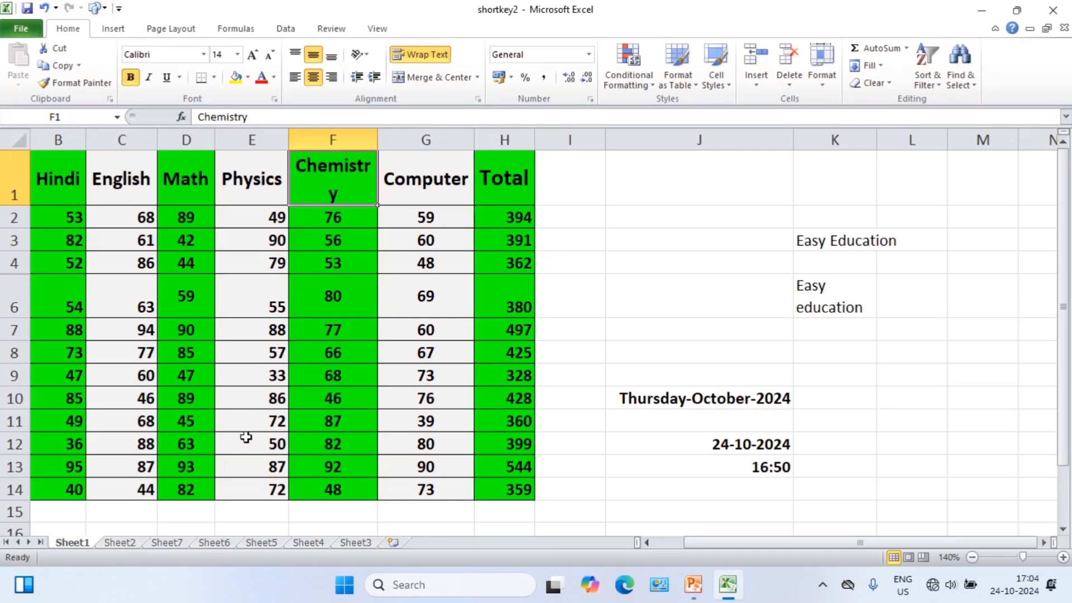
left_click(167, 542)
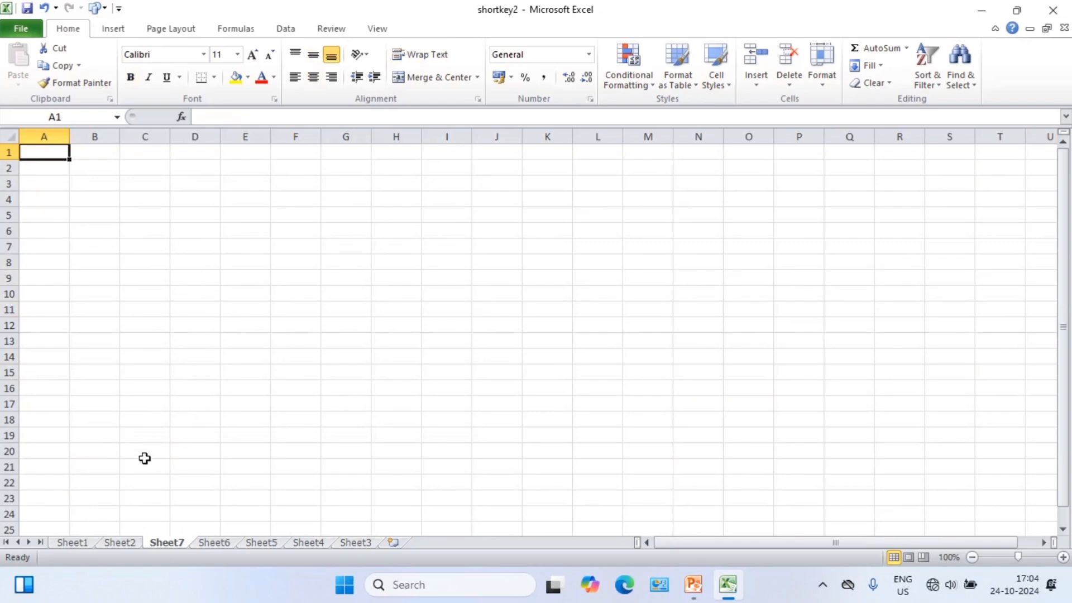
left_click(79, 544)
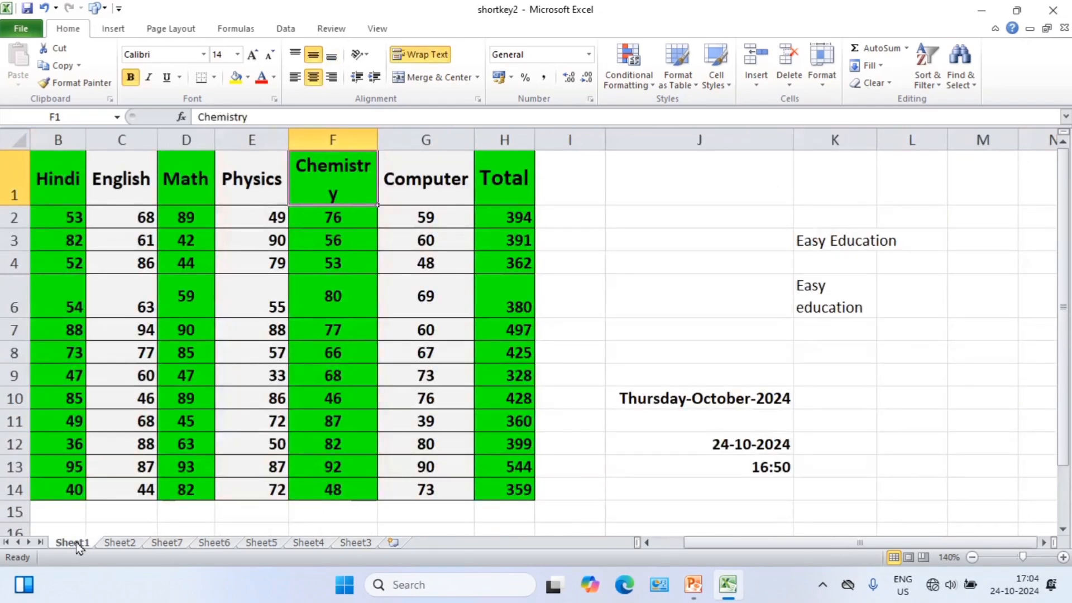
left_click(117, 542)
left_click(586, 167)
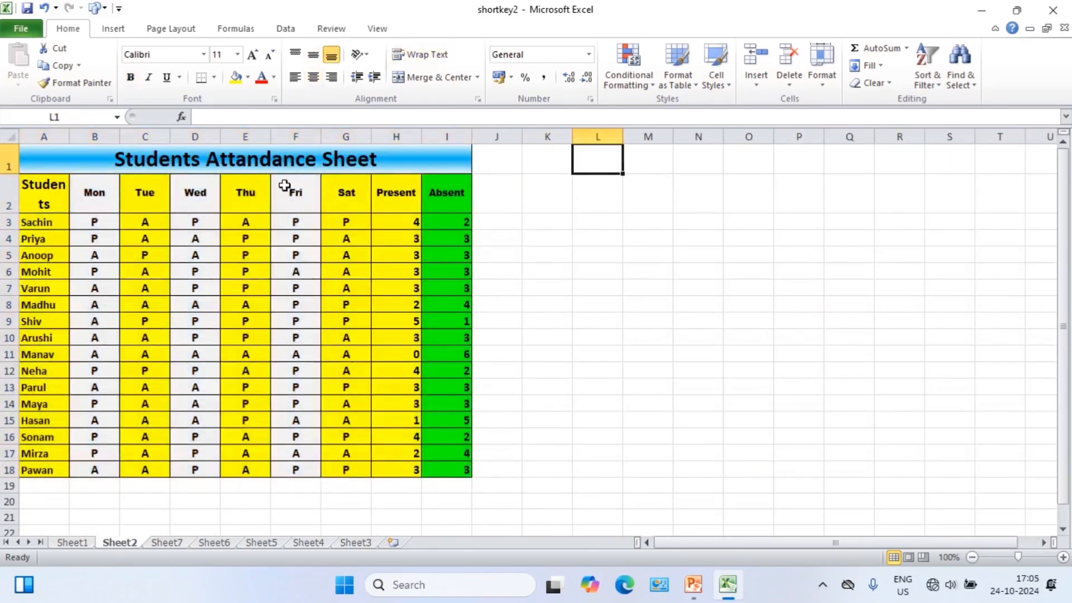